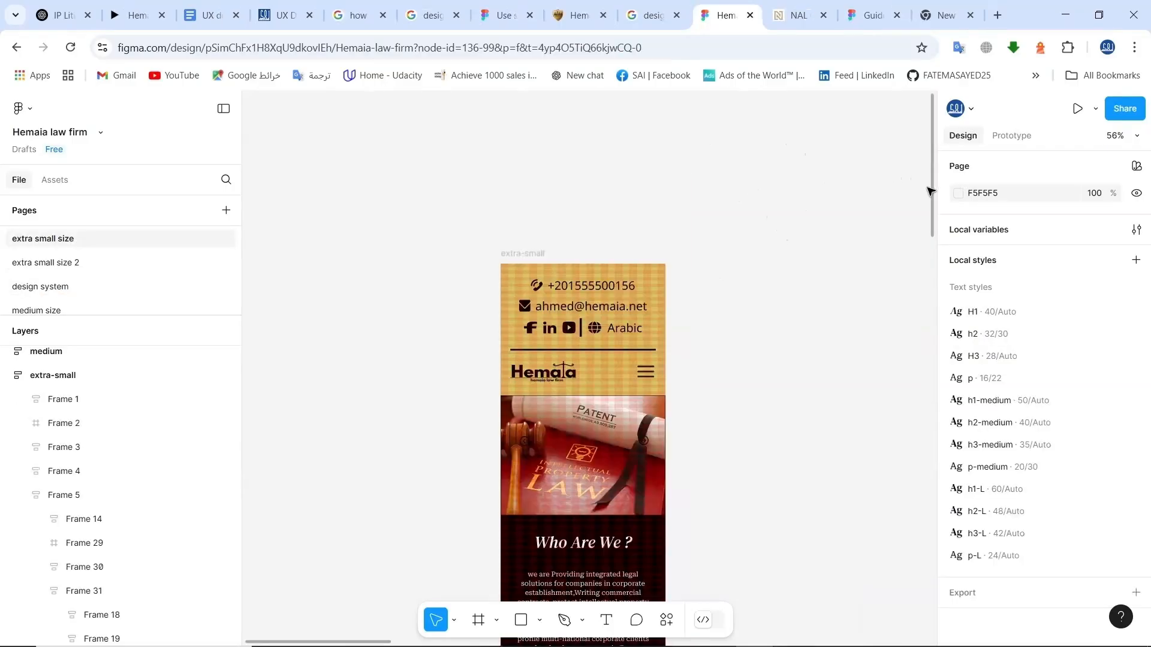
- Examine the width resizing settings of the header frame, its rows and the "Who Are We ?" section in the extra-small frame
{"action": "left_click", "coordinate": [563, 339]}
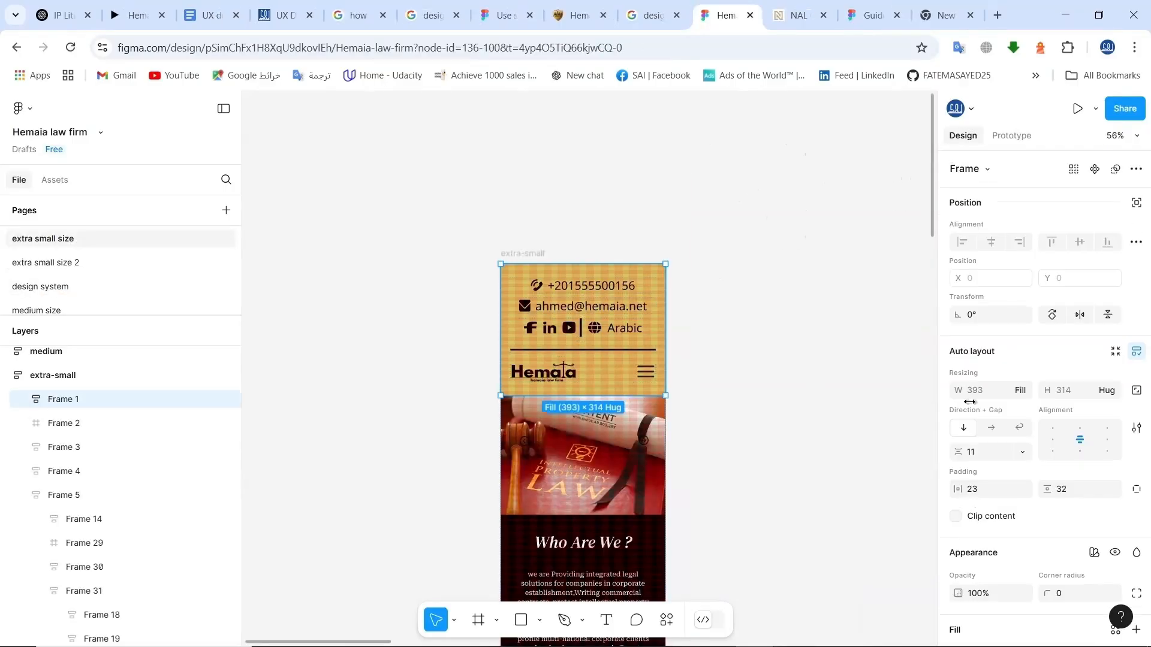
{"action": "left_click", "coordinate": [624, 286]}
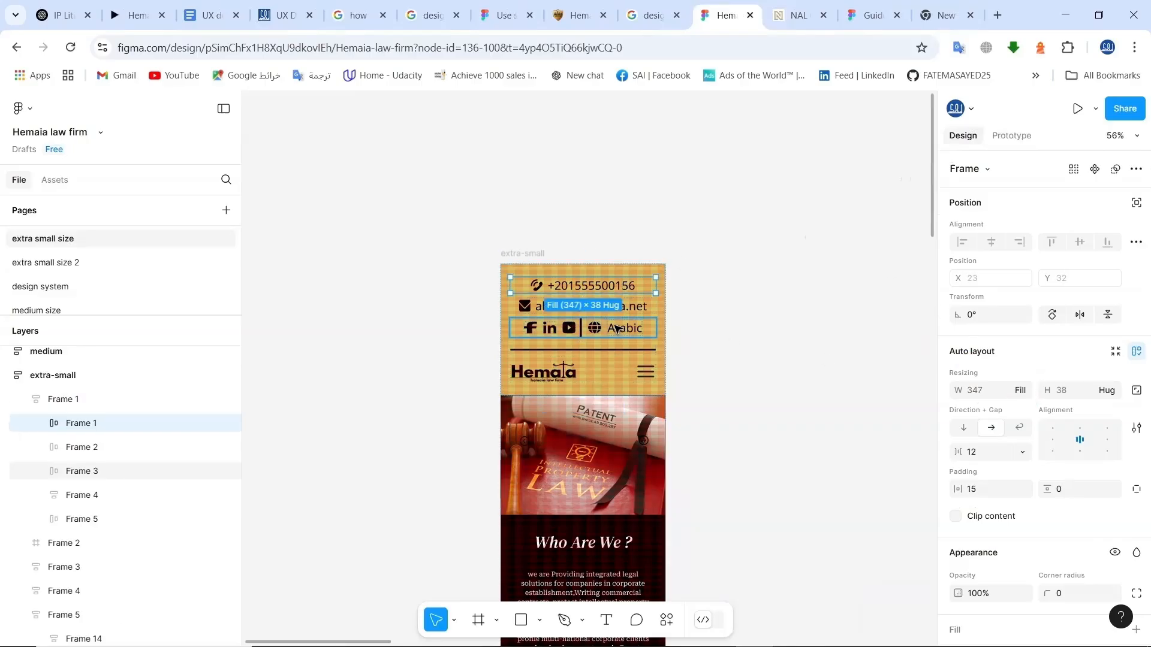
{"action": "left_click", "coordinate": [617, 329]}
{"action": "left_click", "coordinate": [591, 374]}
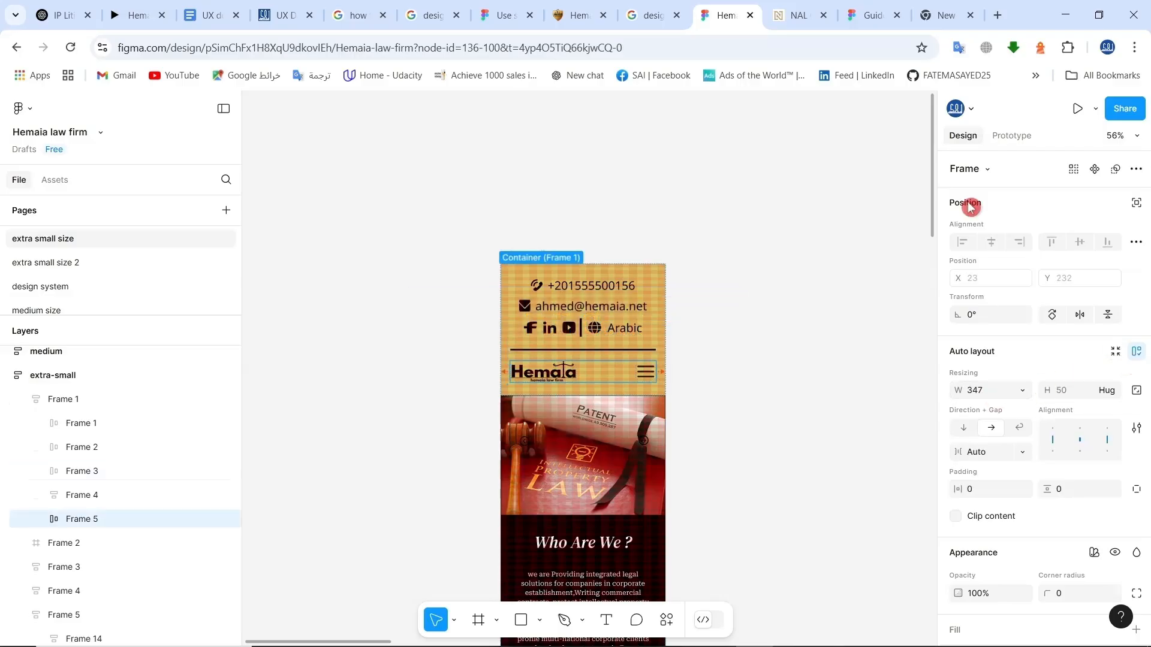
{"action": "scroll", "coordinate": [625, 295], "scroll_direction": "down", "scroll_amount": 5}
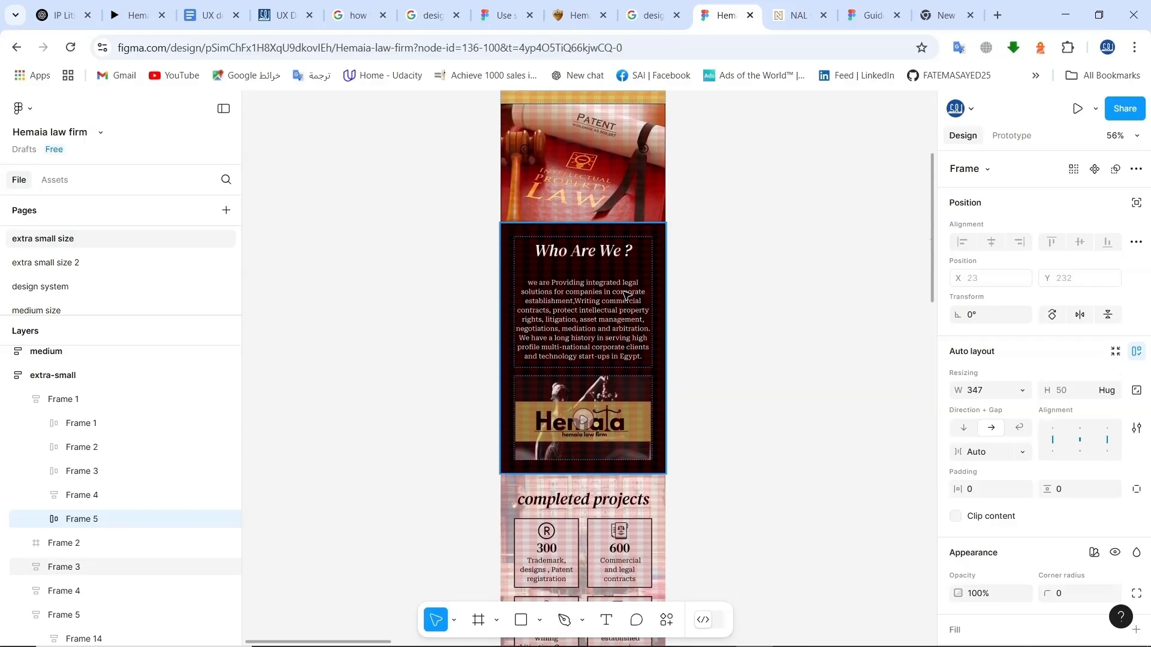
{"action": "left_click", "coordinate": [660, 288]}
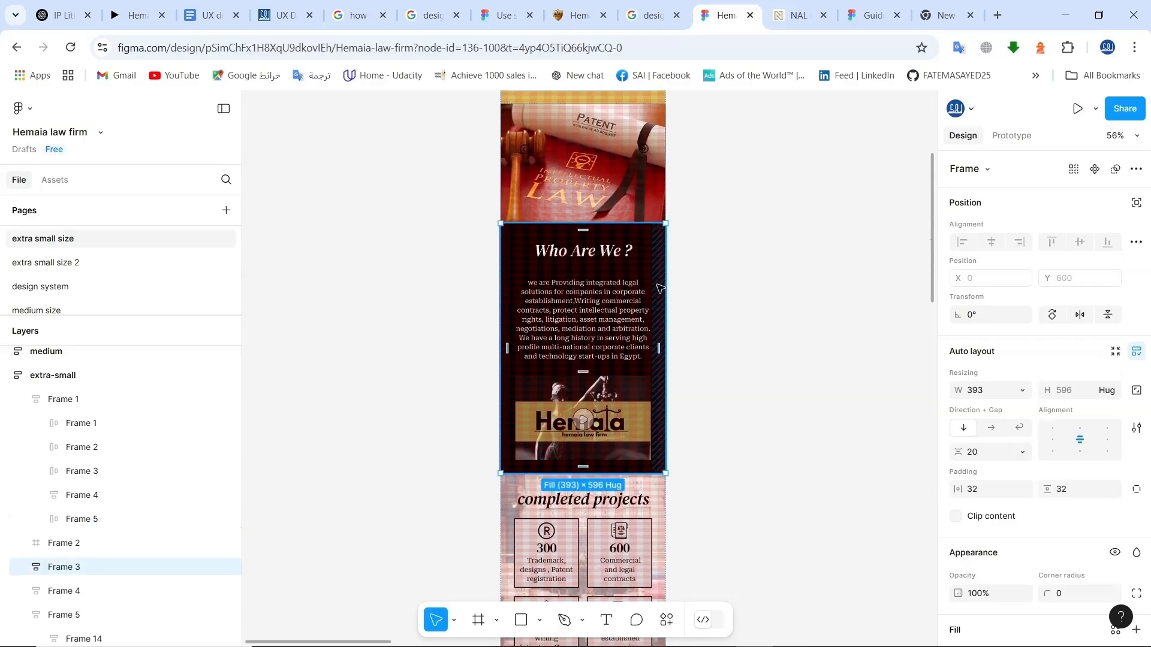
{"action": "left_click", "coordinate": [1023, 392]}
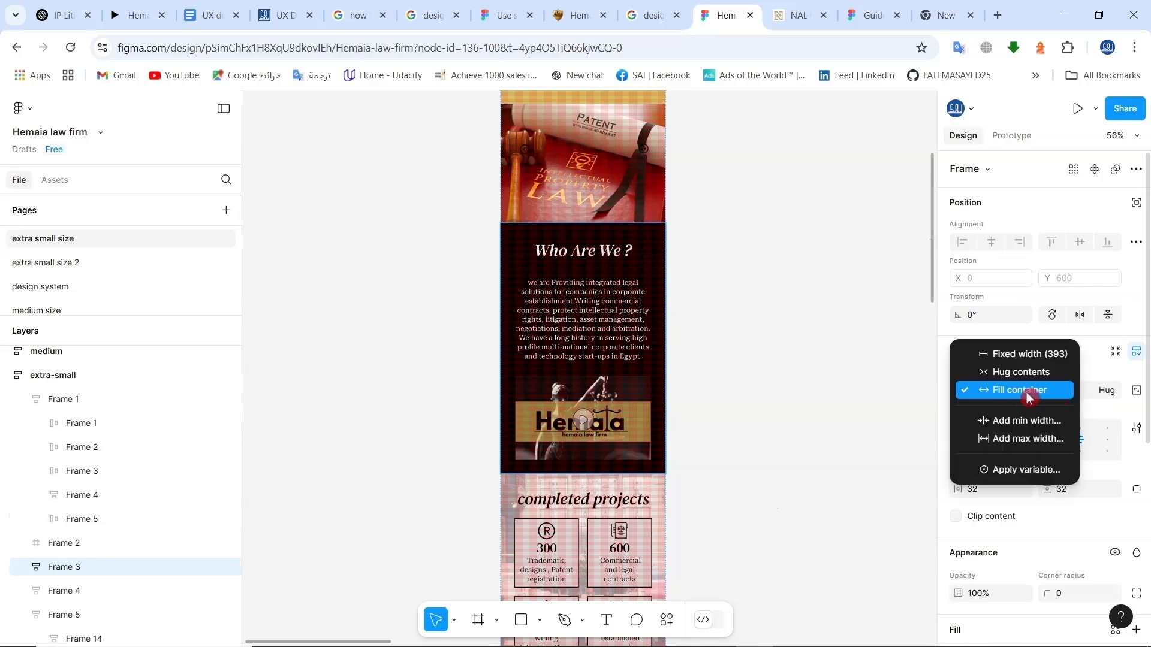
- Set the width of the text block in the "Who Are We ?" section to Fill container
{"action": "left_click", "coordinate": [633, 315]}
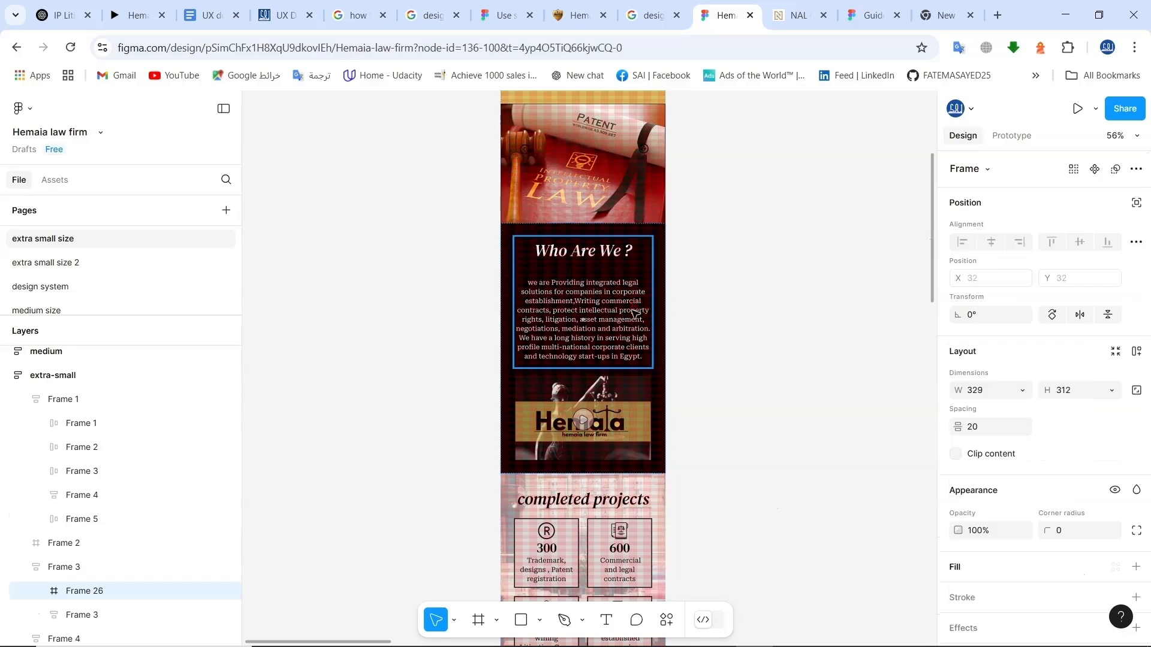
{"action": "key", "text": "ctrl+alt+g"}
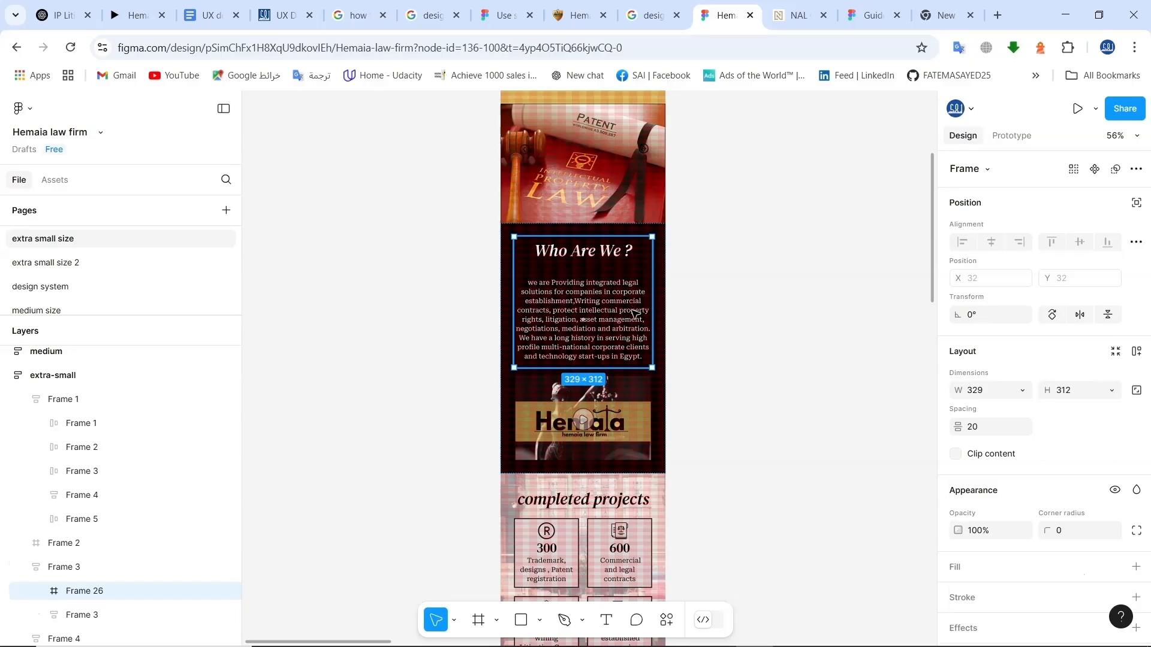
{"action": "left_click", "coordinate": [1024, 390]}
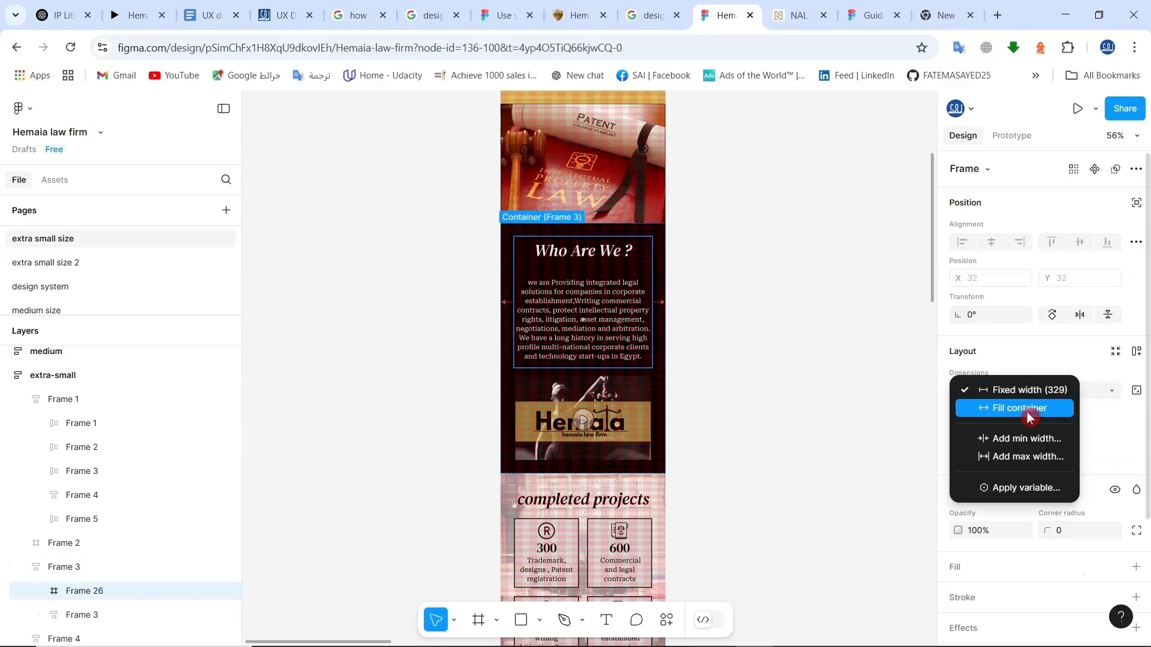
{"action": "left_click", "coordinate": [1028, 416]}
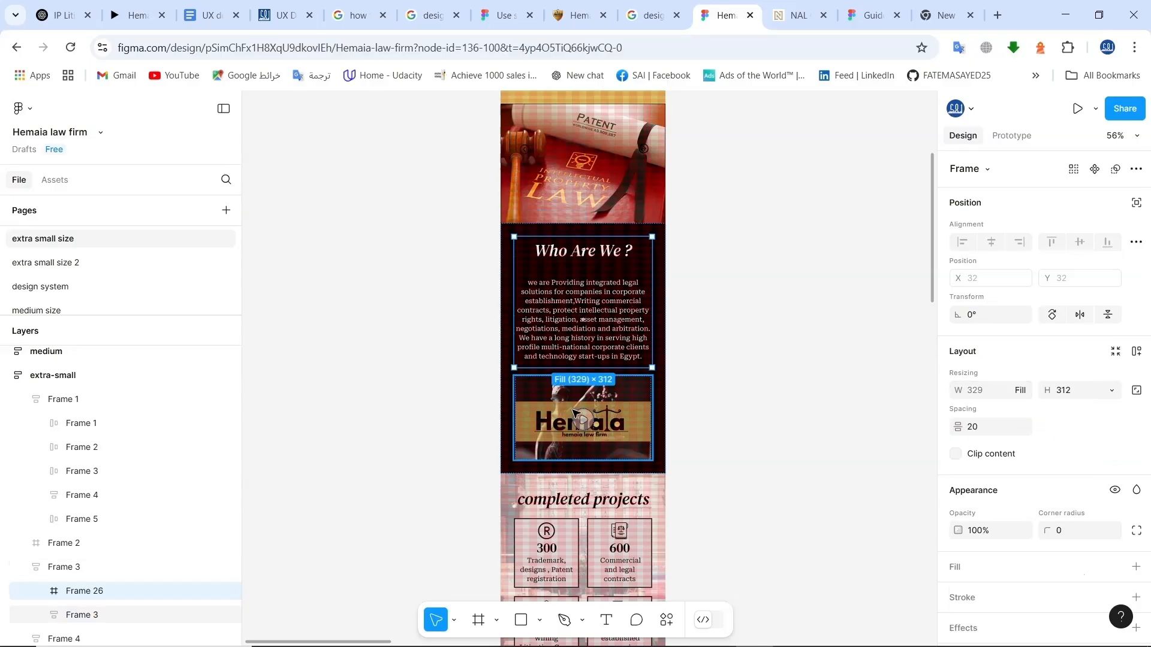
{"action": "left_click", "coordinate": [550, 404]}
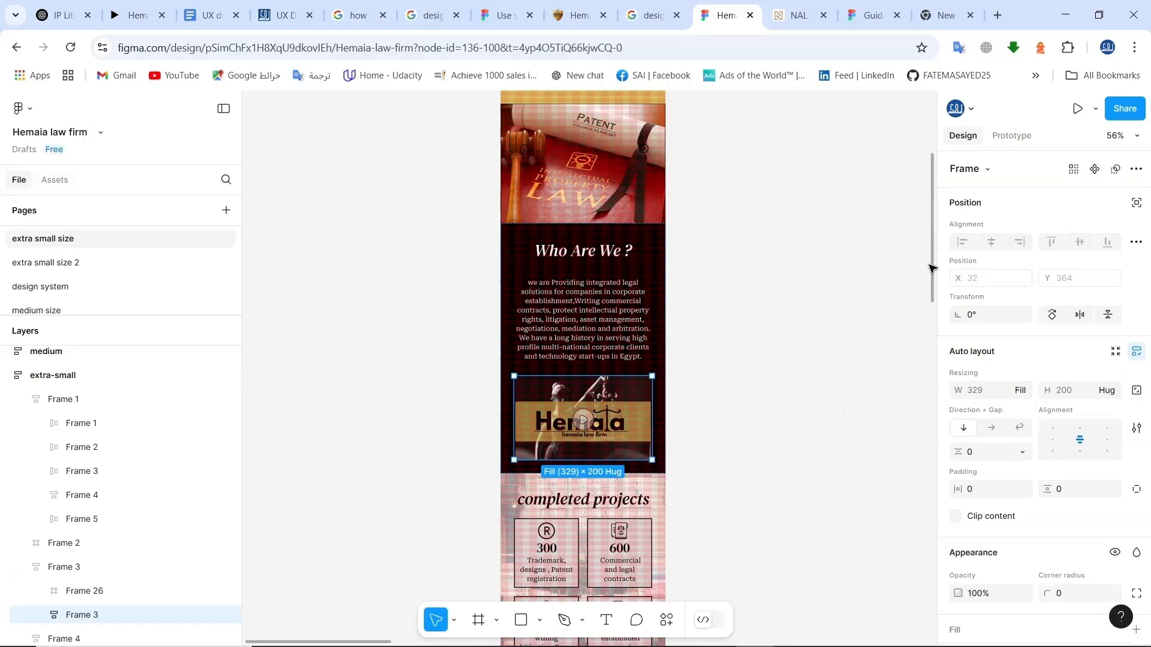
- Set the "completed projects" section of the extra-small frame to a fixed width of 392
{"action": "left_click_drag", "start_coordinate": [931, 268], "coordinate": [932, 318]}
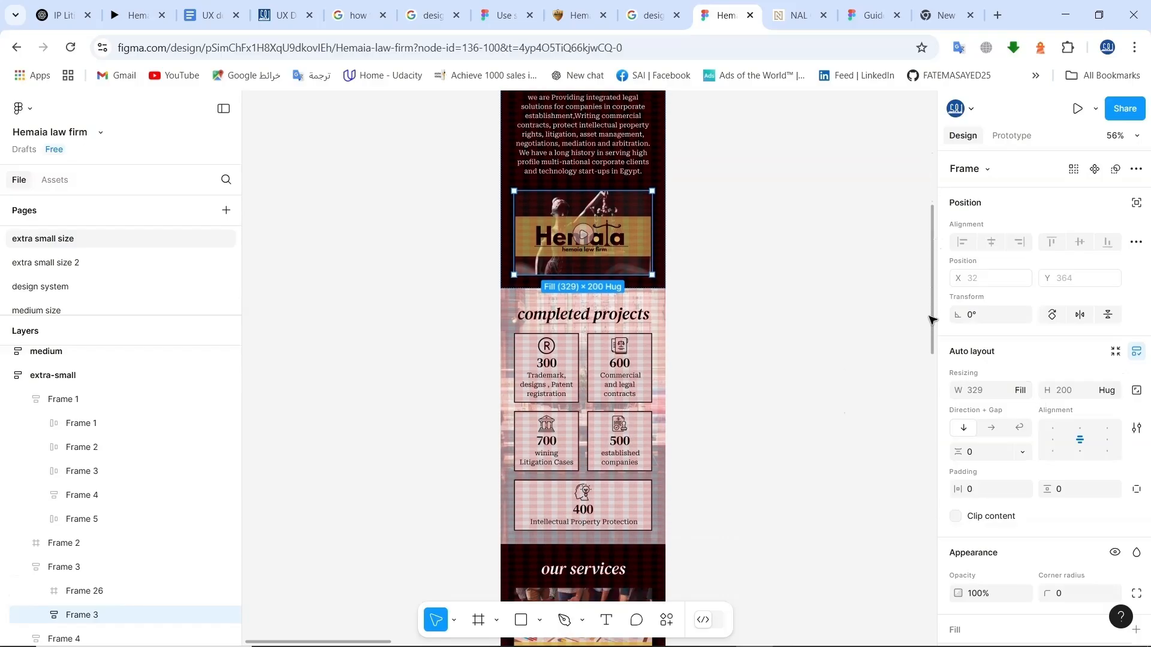
{"action": "left_click", "coordinate": [584, 327]}
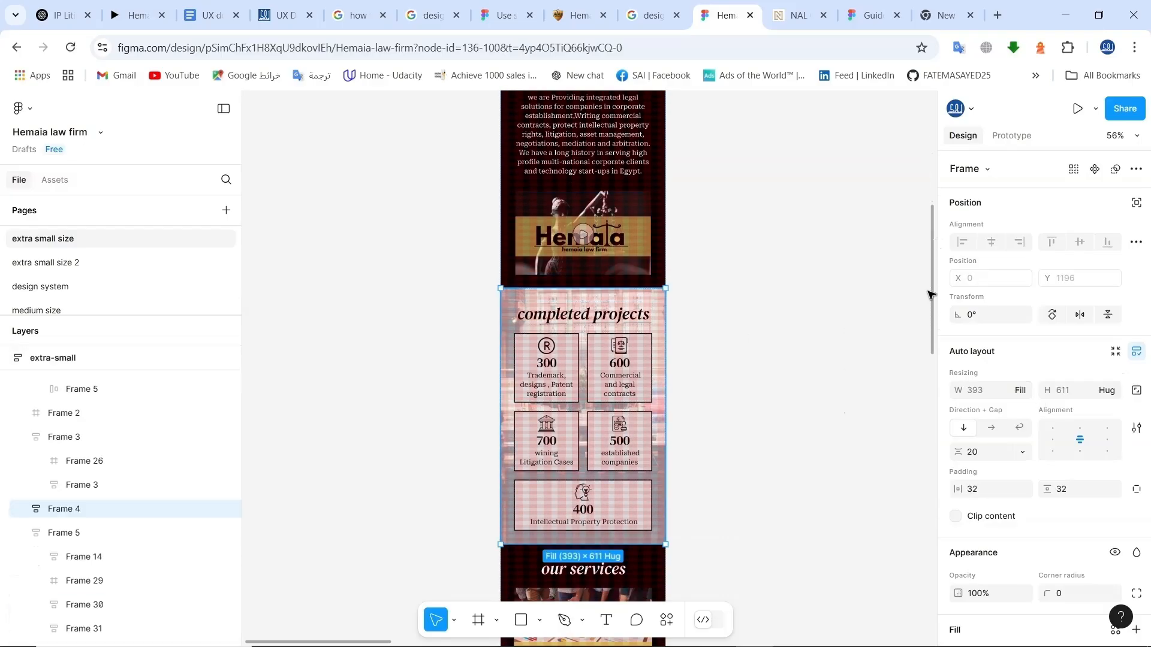
{"action": "left_click", "coordinate": [1025, 393]}
{"action": "left_click", "coordinate": [853, 378]}
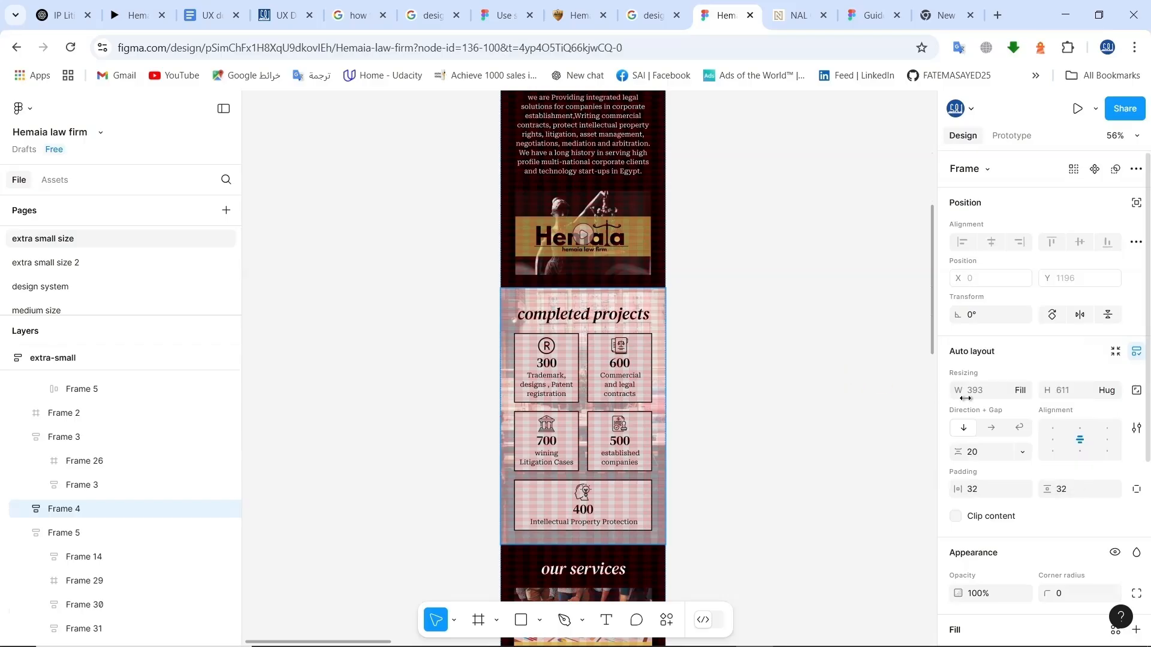
{"action": "left_click", "coordinate": [977, 398]}
{"action": "type", "text": "392"}
{"action": "key", "text": "Return"}
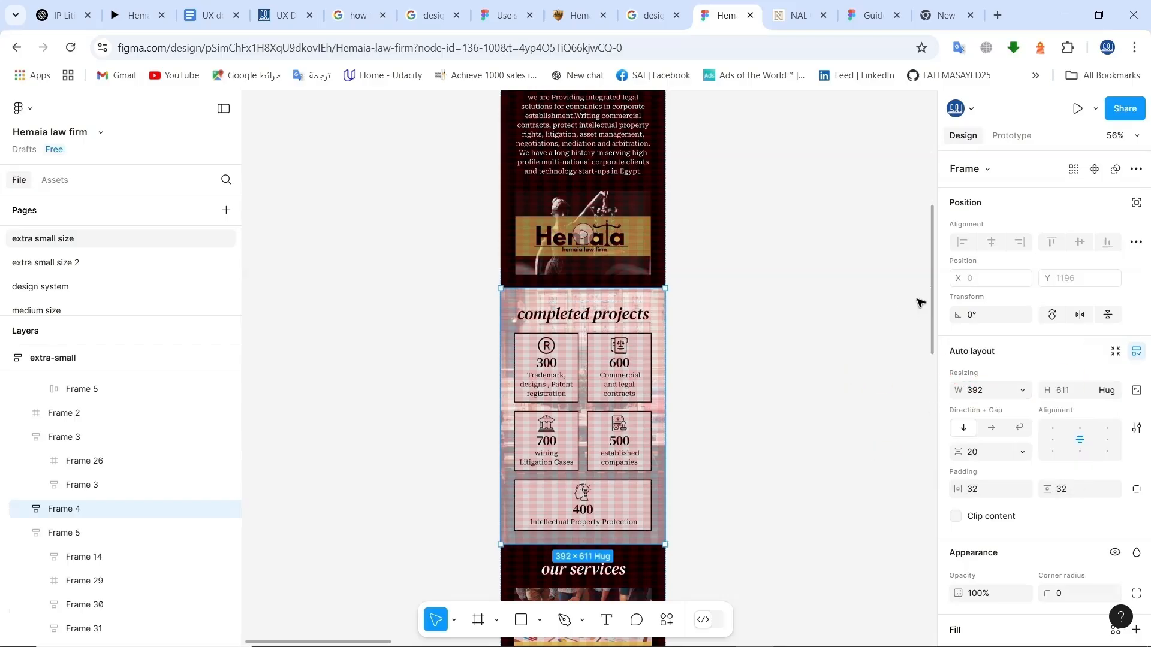
- Duplicate the whole extra-small frame and set the copy's width to 843
{"action": "scroll", "coordinate": [920, 288], "scroll_direction": "up", "scroll_amount": 10}
{"action": "scroll", "coordinate": [921, 190], "scroll_direction": "down", "scroll_amount": 1}
{"action": "left_click", "coordinate": [536, 233]}
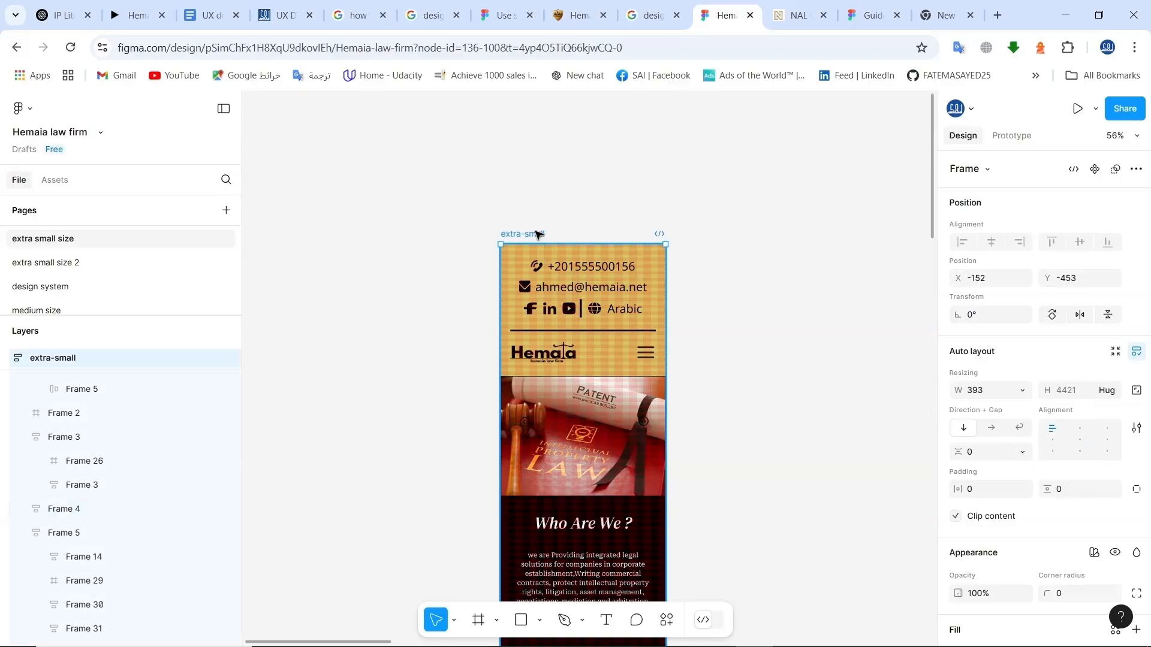
{"action": "key", "text": "ctrl+d"}
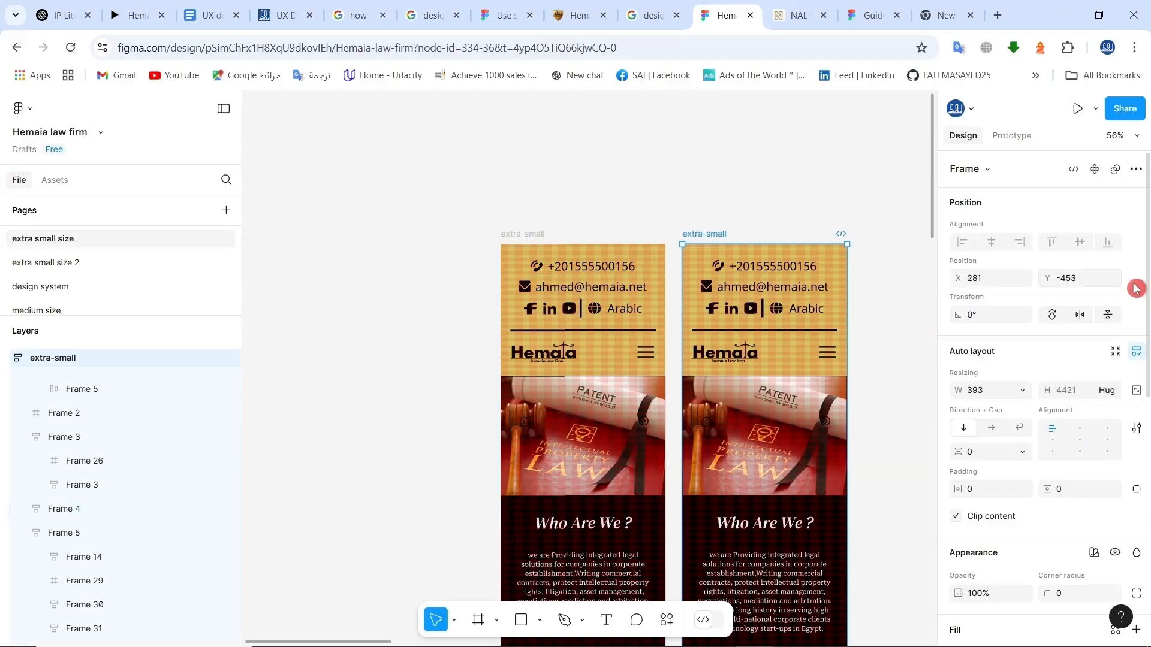
{"action": "left_click", "coordinate": [977, 393]}
{"action": "type", "text": "843"}
{"action": "key", "text": "Return"}
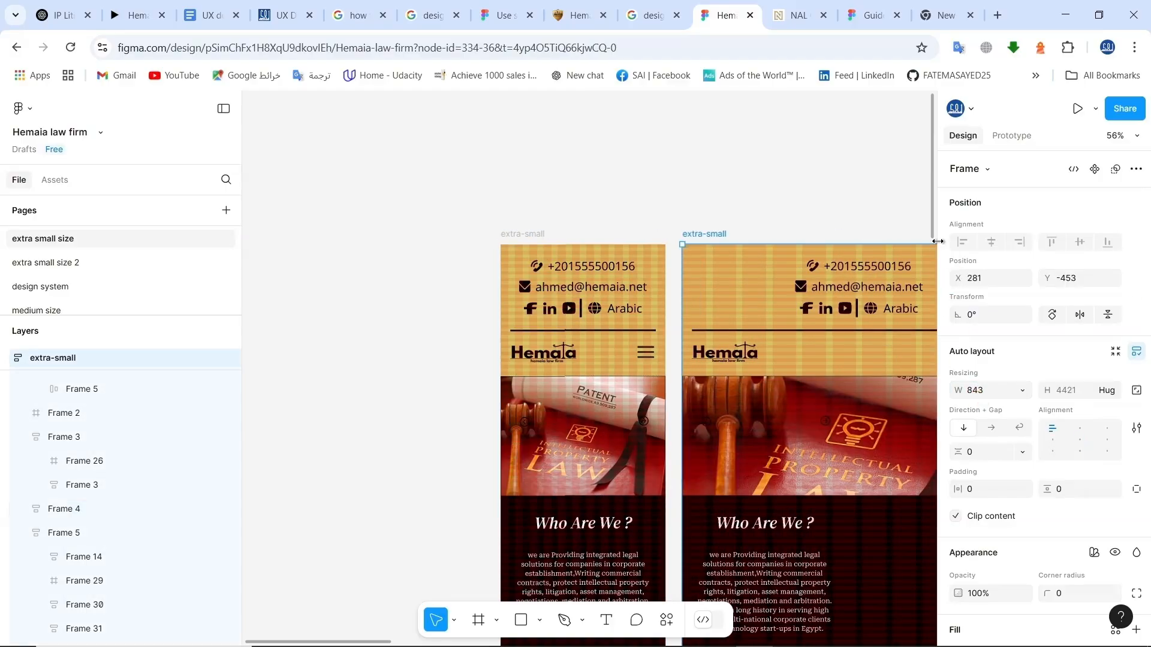
- Set the width of the "completed projects" section in the duplicated, wider frame to Fill container
{"action": "scroll", "coordinate": [851, 192], "scroll_direction": "down", "scroll_amount": 1}
{"action": "scroll", "coordinate": [851, 192], "scroll_direction": "down", "scroll_amount": 1}
{"action": "scroll", "coordinate": [839, 360], "scroll_direction": "down", "scroll_amount": 7}
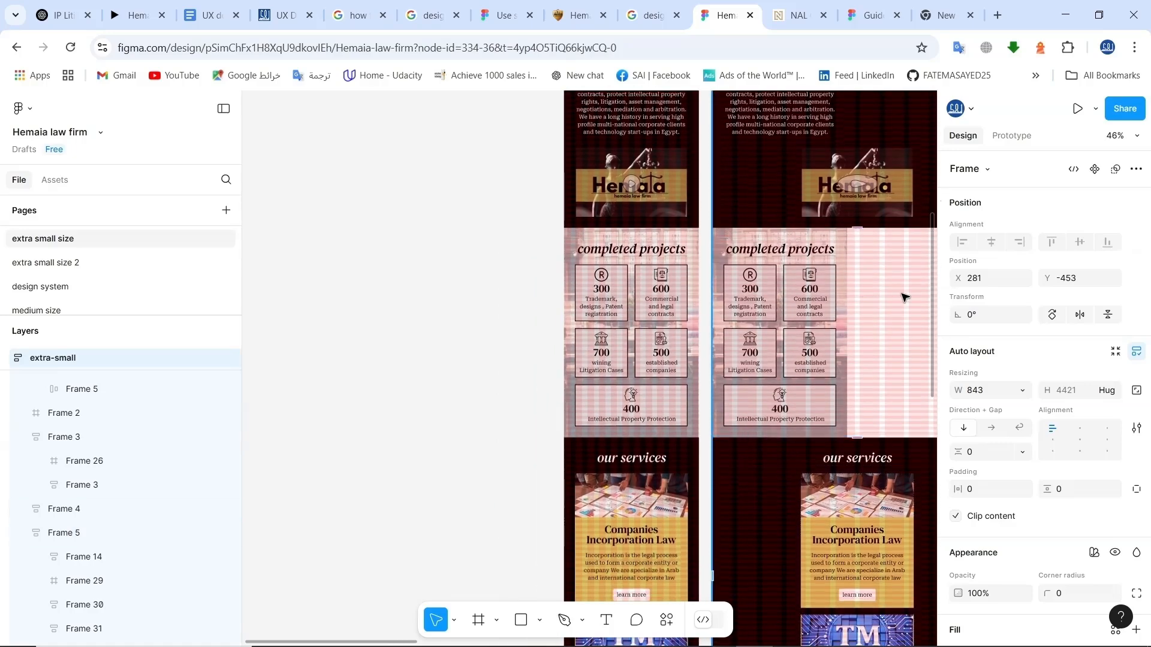
{"action": "left_click", "coordinate": [495, 406]}
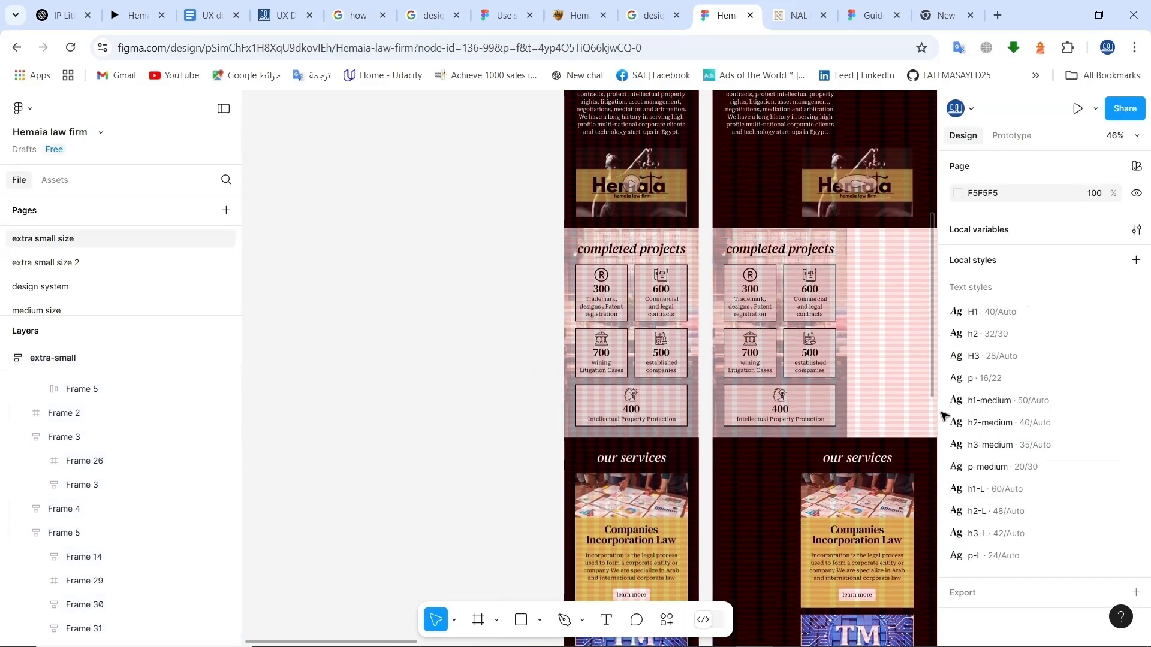
{"action": "left_click", "coordinate": [876, 318]}
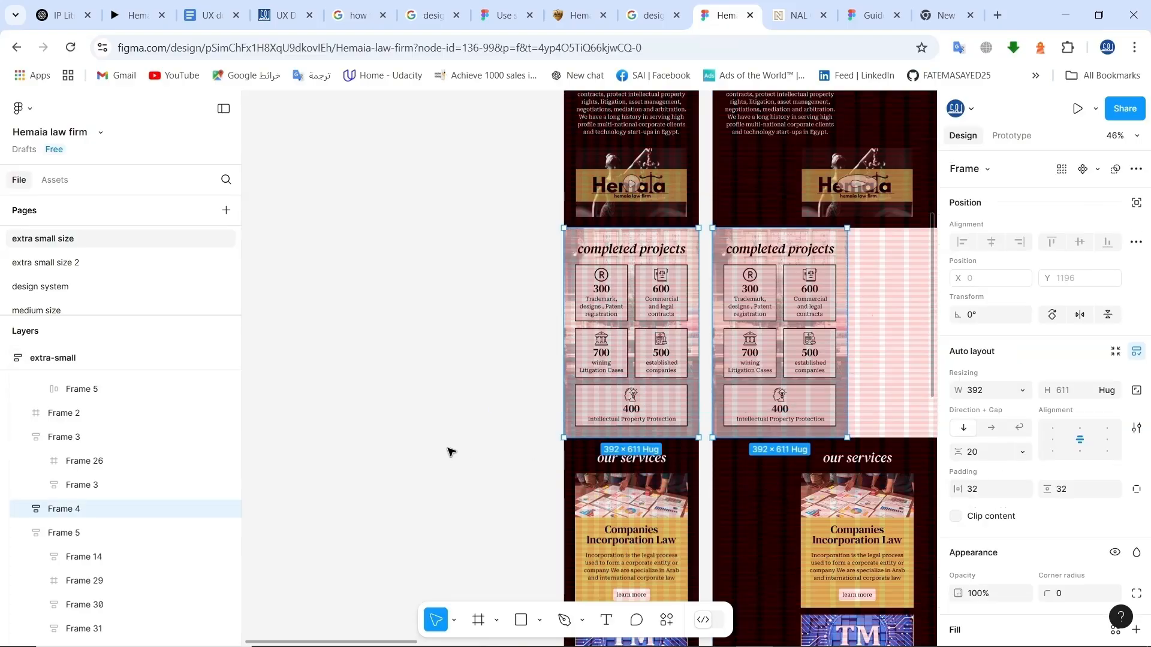
{"action": "left_click_drag", "start_coordinate": [451, 447], "coordinate": [889, 418]}
{"action": "left_click_drag", "start_coordinate": [611, 300], "coordinate": [599, 303]}
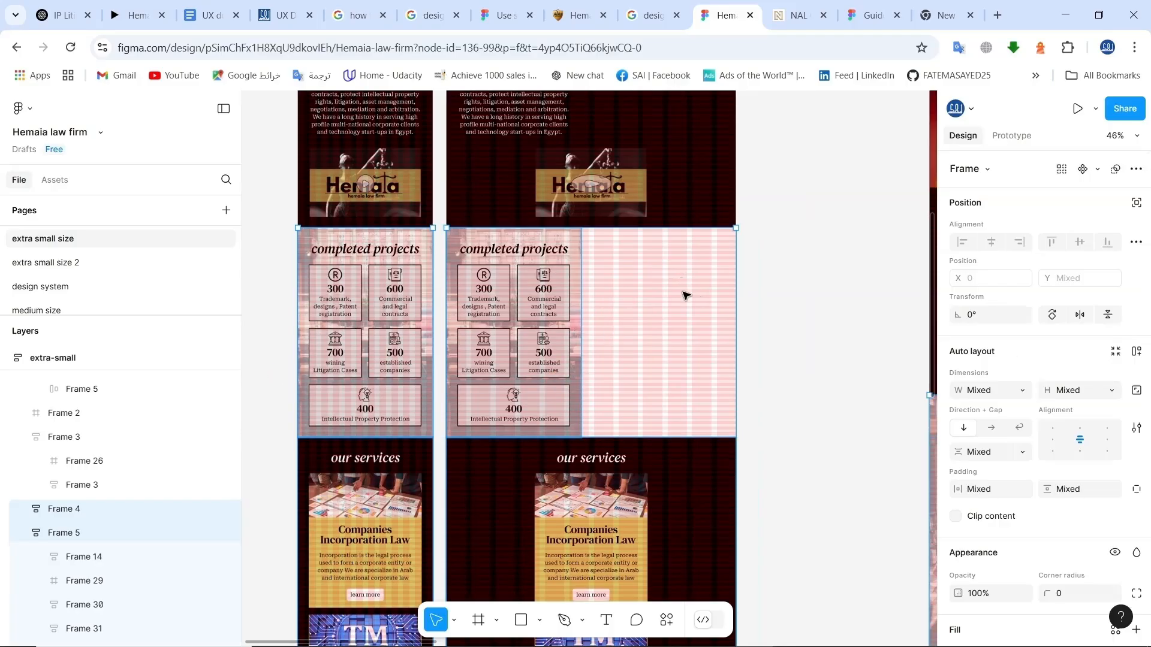
{"action": "left_click", "coordinate": [546, 243]}
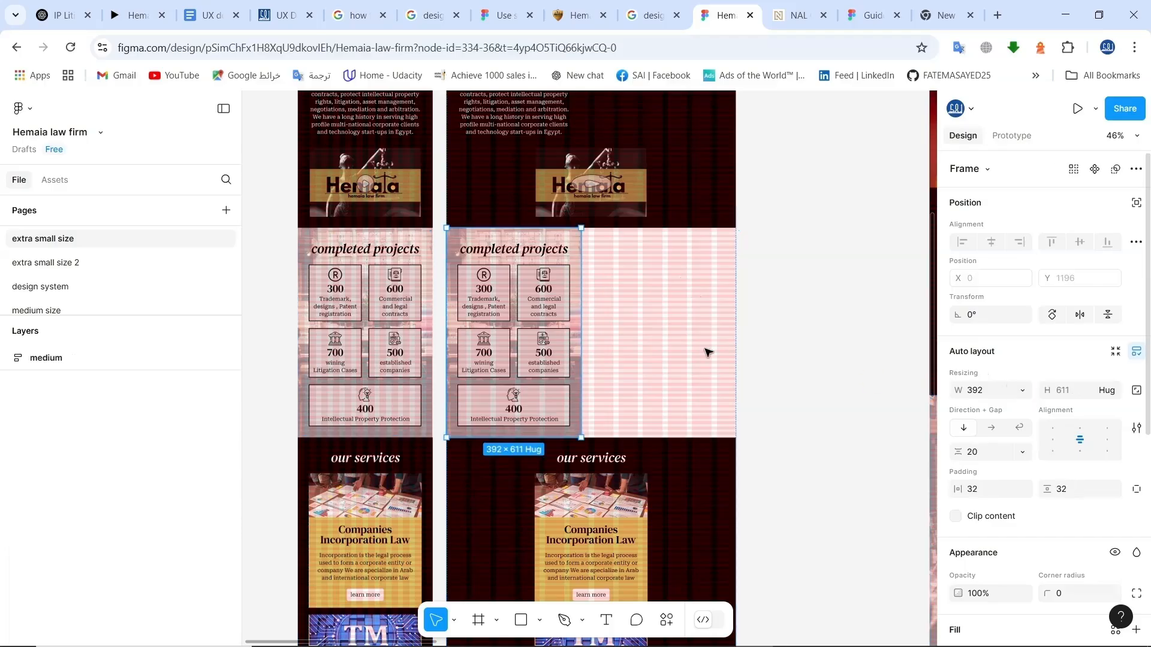
{"action": "left_click", "coordinate": [1023, 390]}
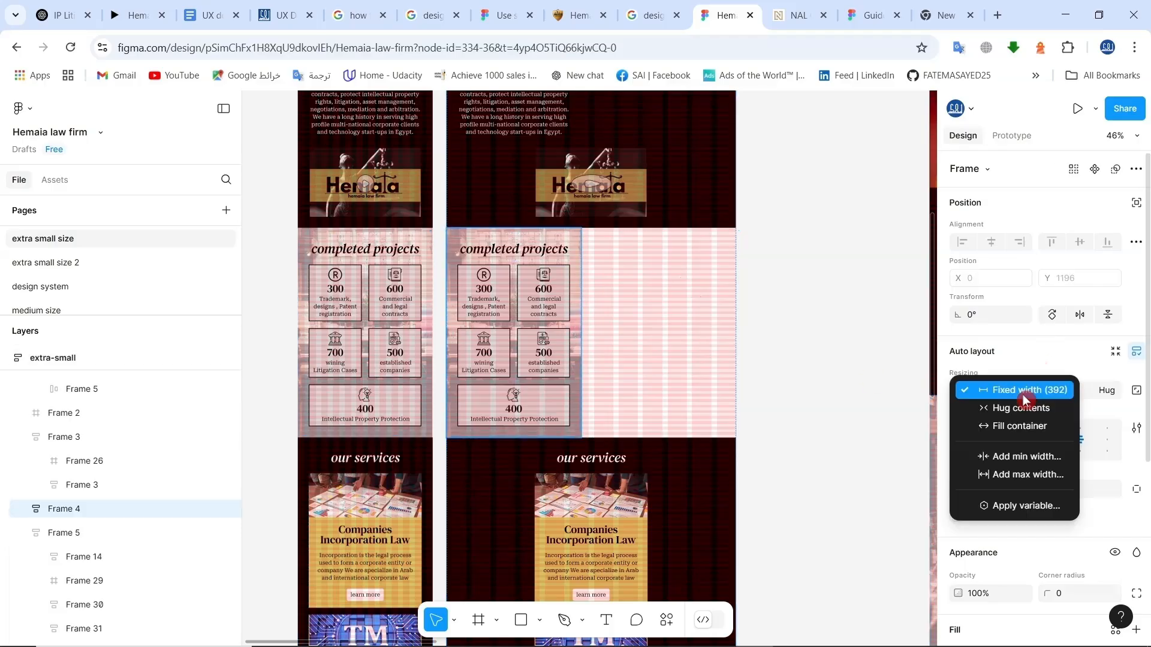
{"action": "left_click", "coordinate": [1021, 429]}
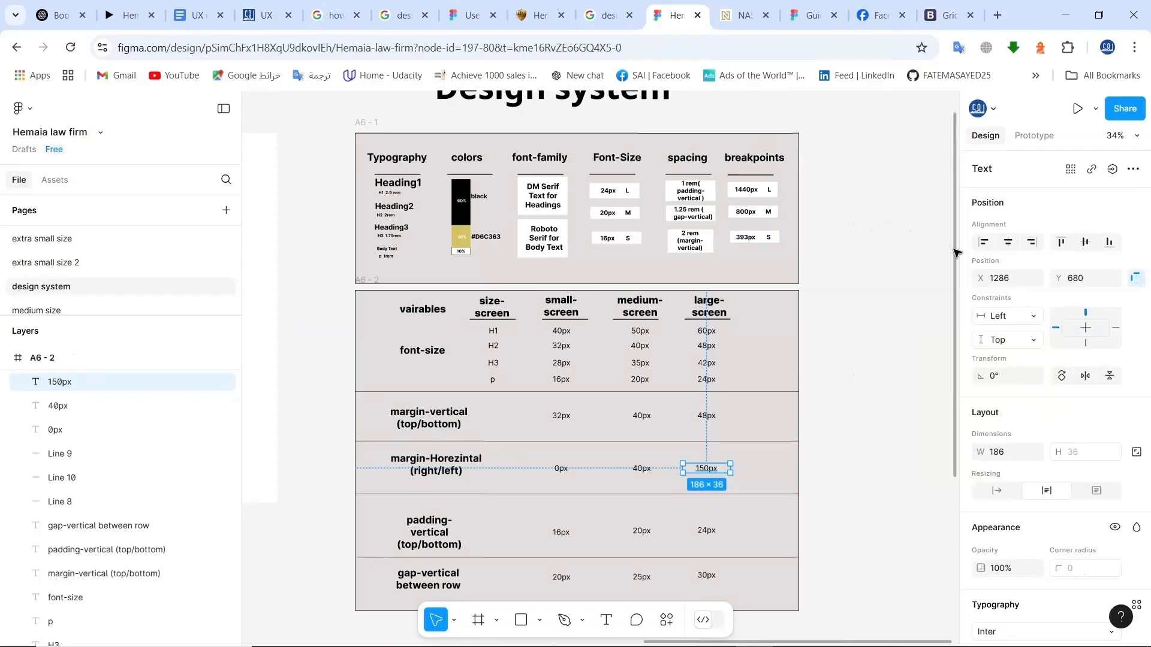
- Examine the design system's breakpoints and size tables and the font size values in the local typography variables
{"action": "left_click_drag", "start_coordinate": [957, 241], "coordinate": [954, 298]}
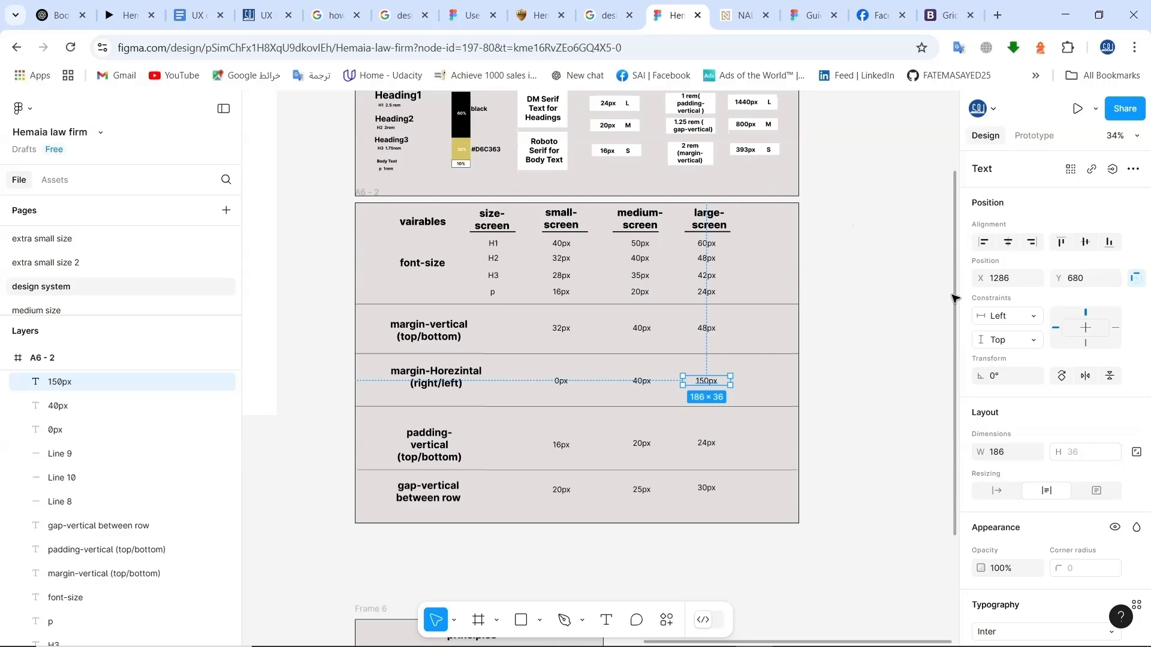
{"action": "left_click", "coordinate": [553, 345]}
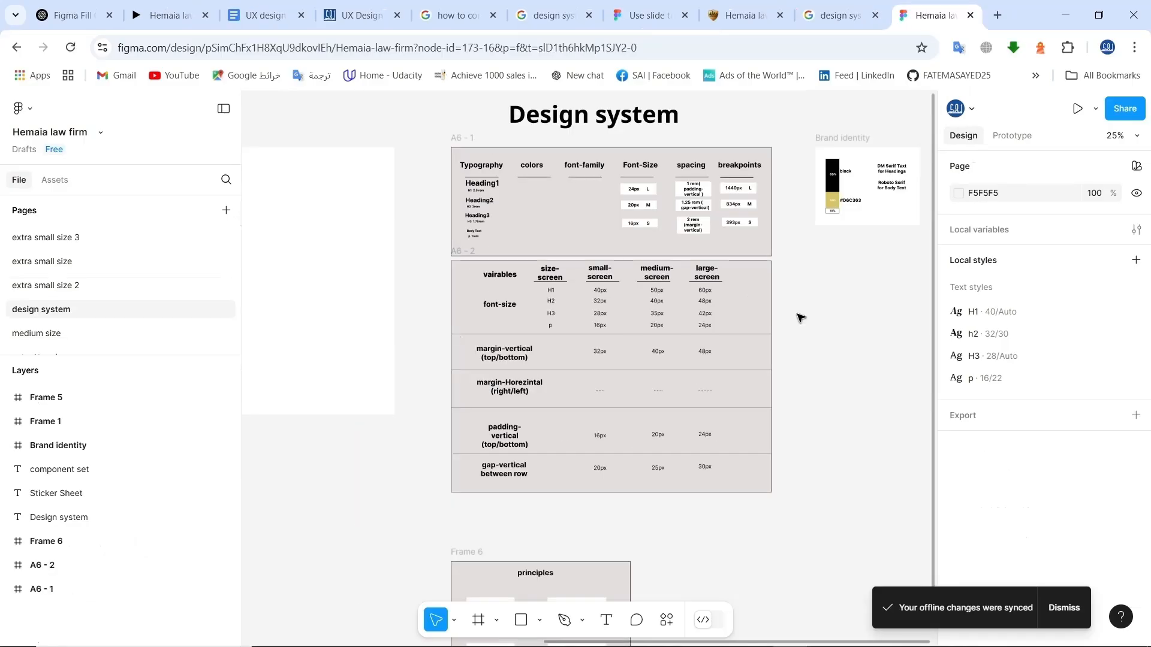
{"action": "scroll", "coordinate": [801, 317], "scroll_direction": "up", "scroll_amount": 5}
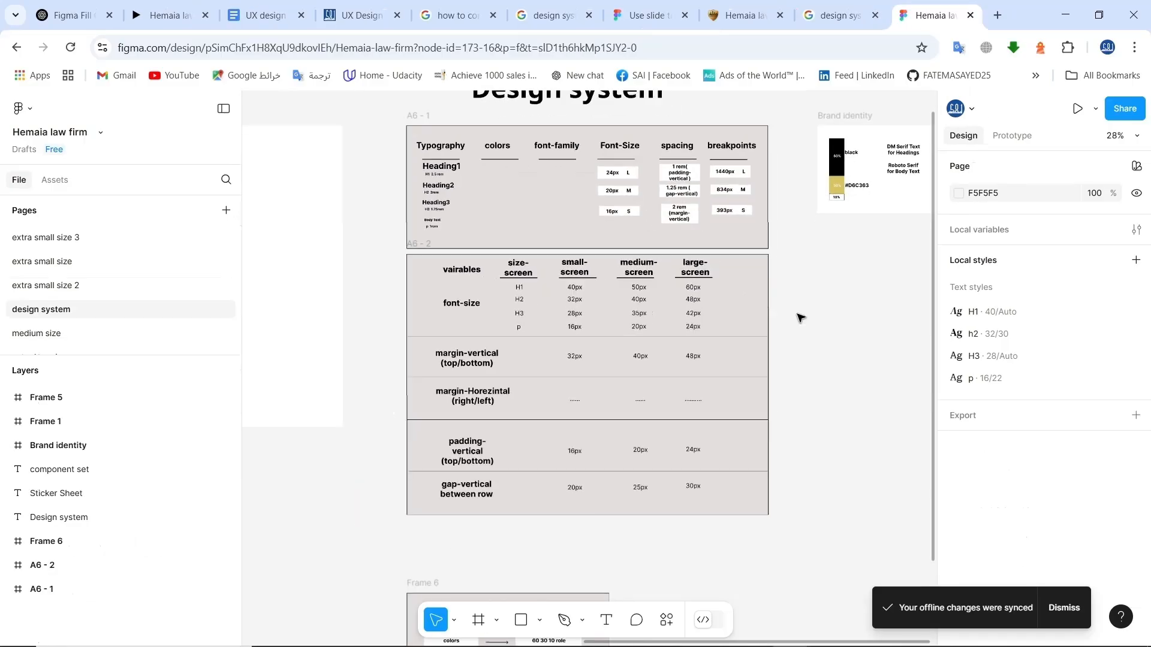
{"action": "scroll", "coordinate": [800, 317], "scroll_direction": "up", "scroll_amount": 1}
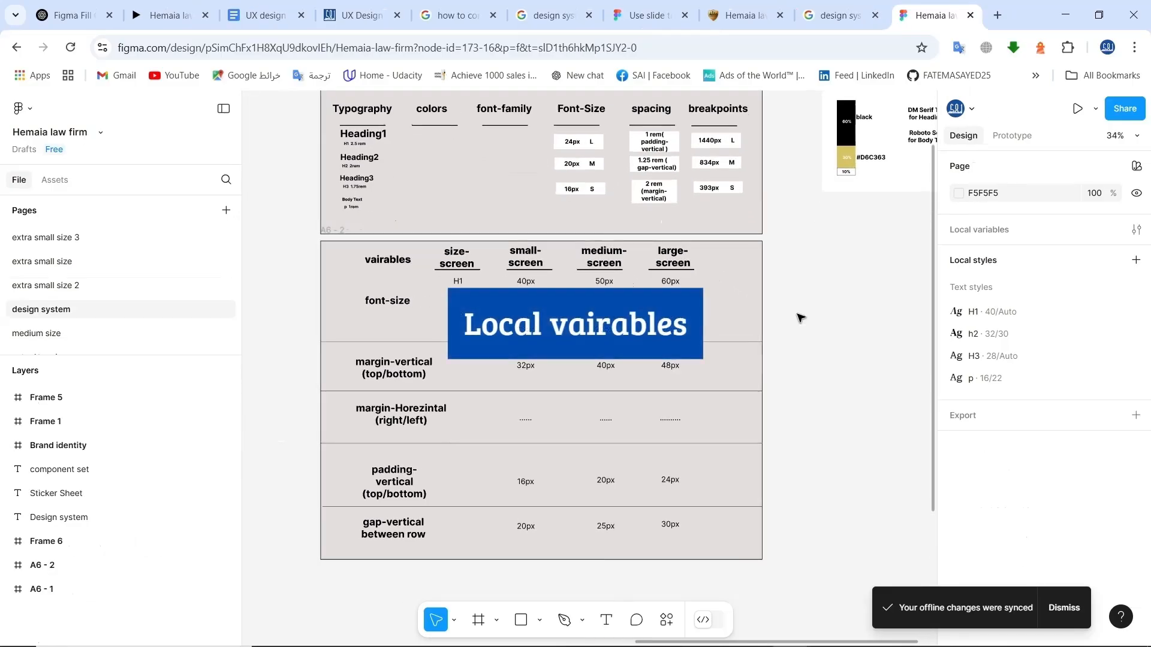
{"action": "scroll", "coordinate": [801, 317], "scroll_direction": "up", "scroll_amount": 2}
{"action": "left_click", "coordinate": [1064, 234]}
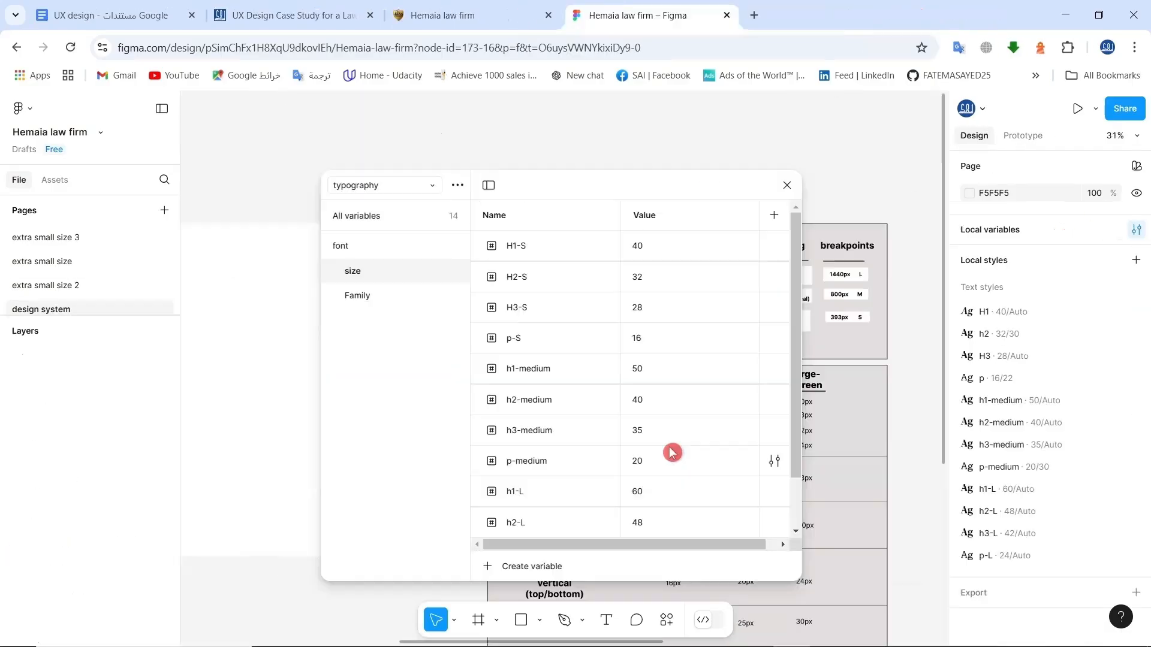
{"action": "scroll", "coordinate": [671, 452], "scroll_direction": "down", "scroll_amount": 2}
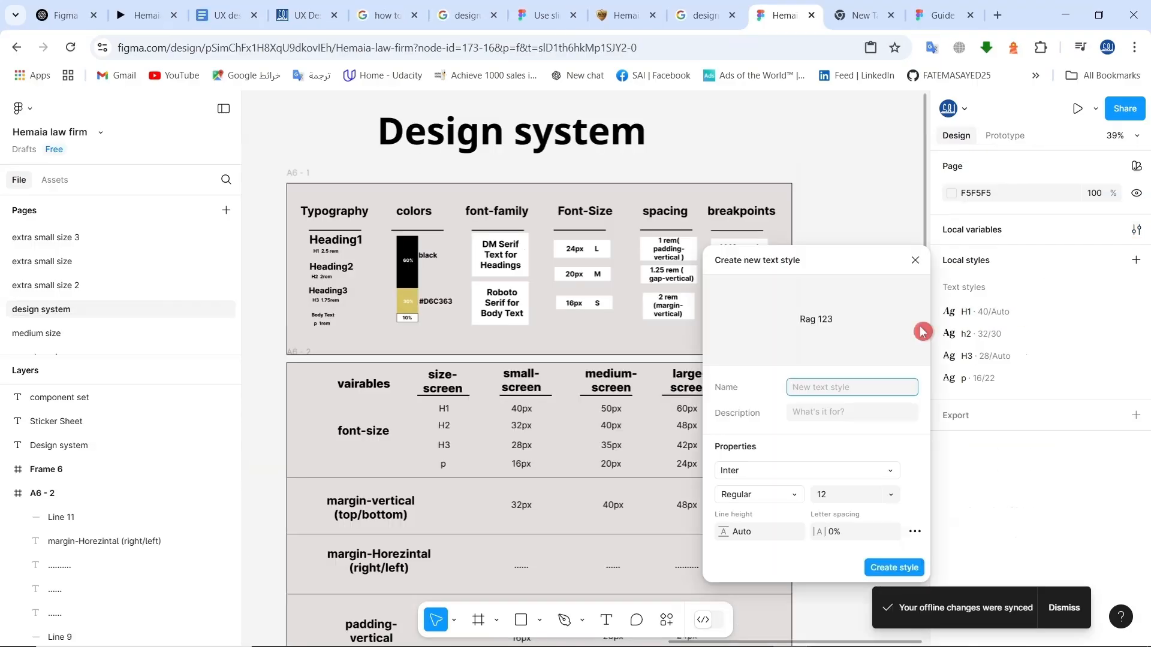
- Create the h1-medium text style with the font/family/header variable and size 50, and start defining the h2-medium style
{"action": "type", "text": "h1-medium"}
{"action": "left_click", "coordinate": [783, 469]}
{"action": "left_click", "coordinate": [857, 494]}
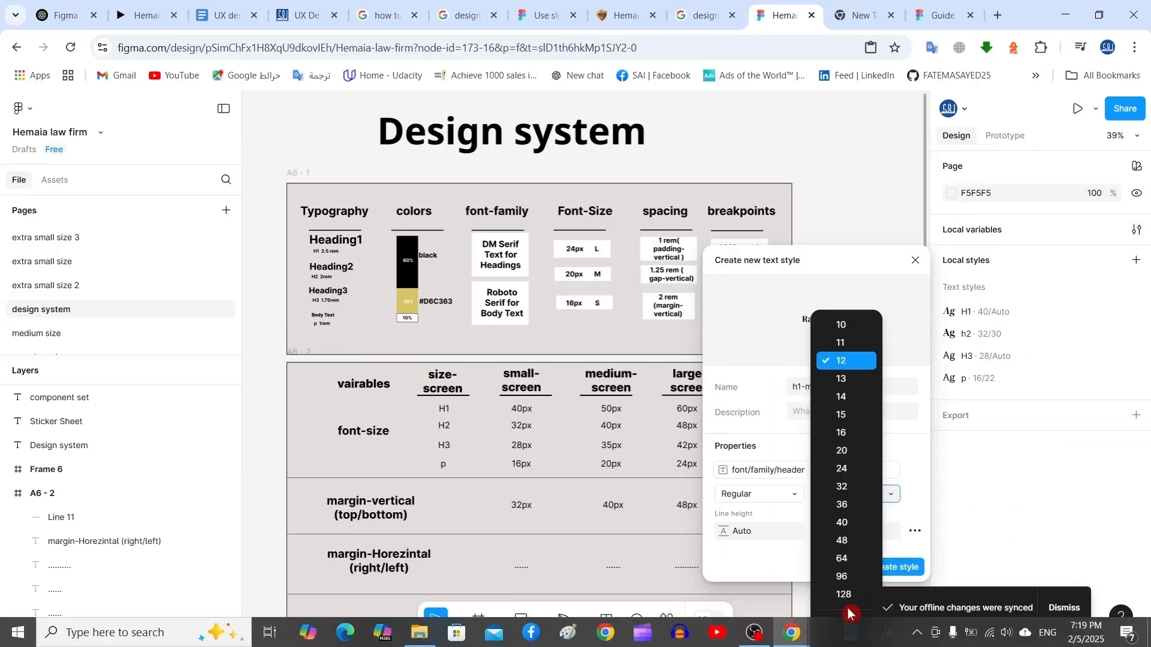
{"action": "type", "text": "50"}
{"action": "key", "text": "Return"}
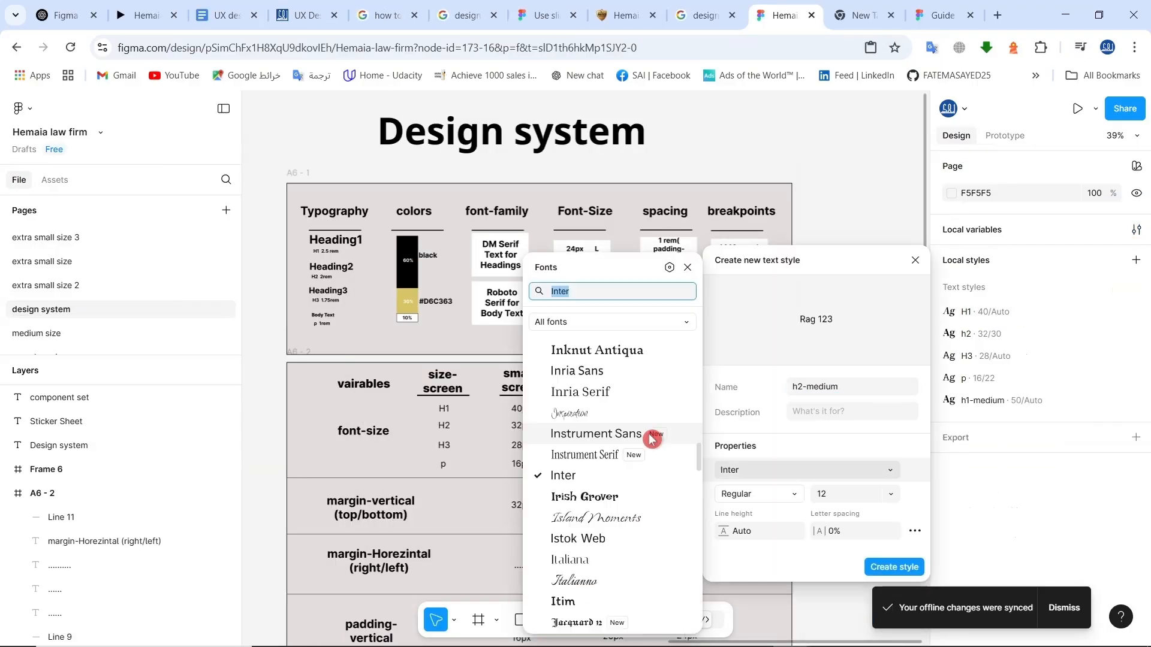
{"action": "left_click", "coordinate": [857, 494]}
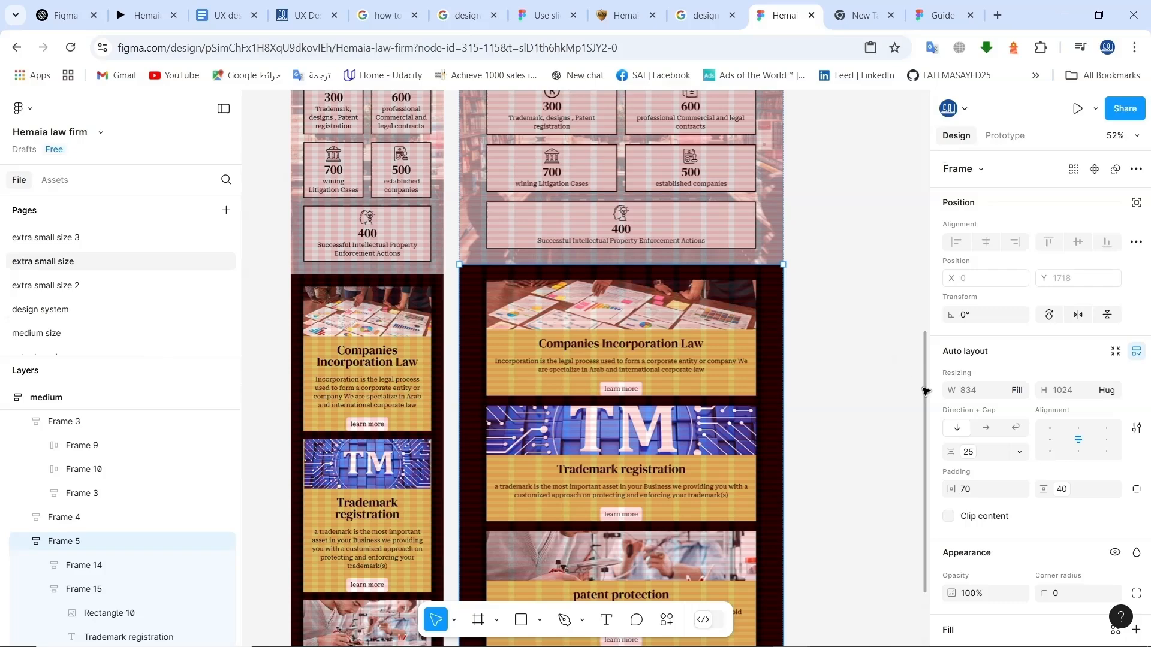
{"action": "left_click_drag", "start_coordinate": [924, 390], "coordinate": [924, 172]}
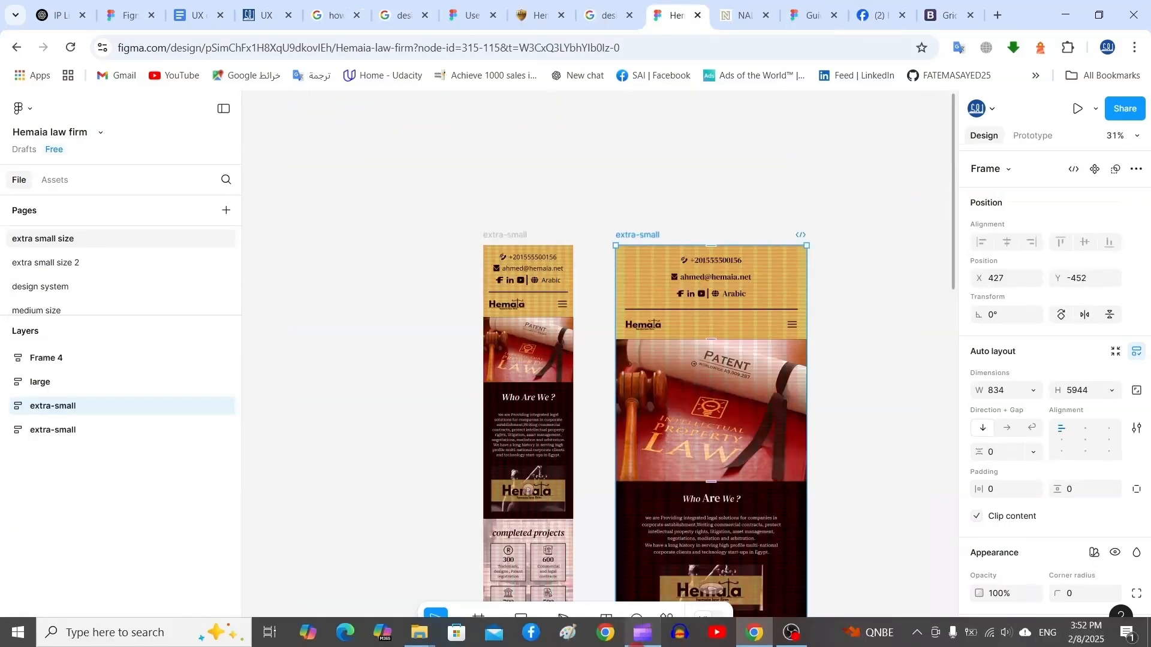
- Set the wider duplicated frame's width to 800 and rename it medium
{"action": "left_click", "coordinate": [839, 136]}
{"action": "left_click", "coordinate": [637, 234]}
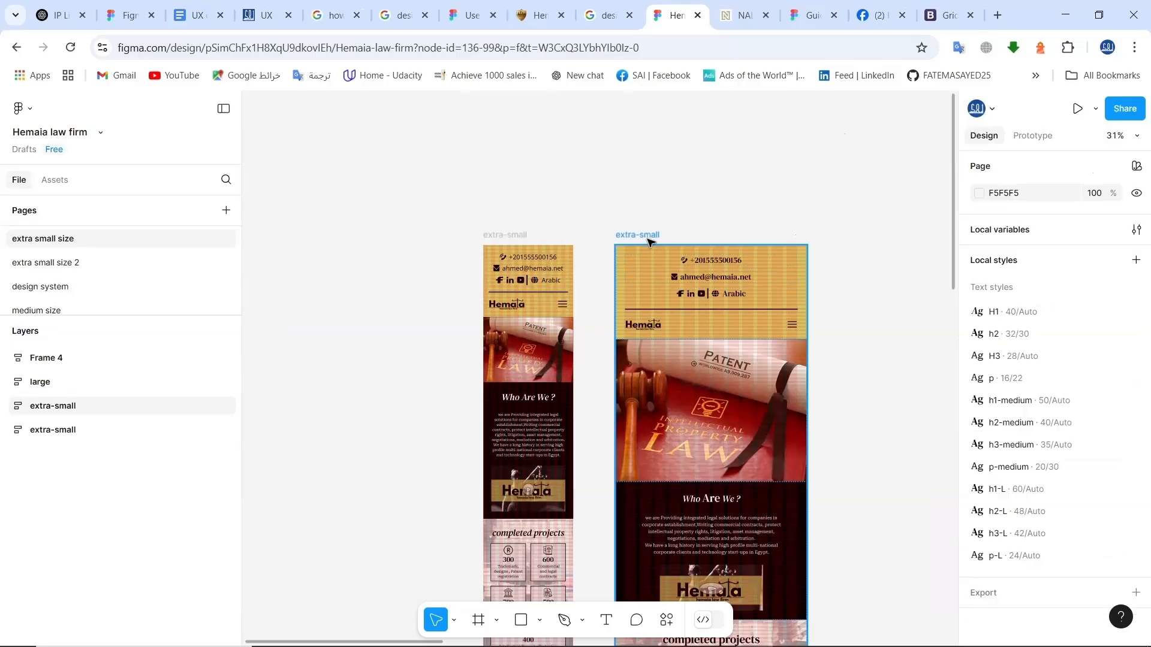
{"action": "left_click", "coordinate": [996, 390]}
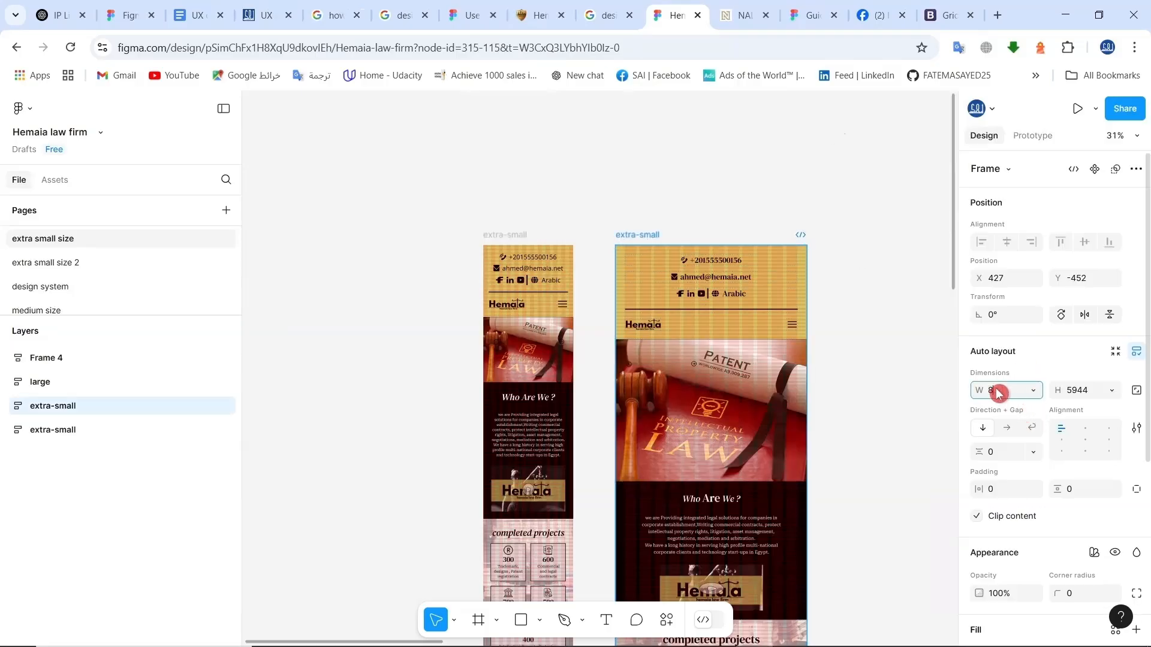
{"action": "type", "text": "800"}
{"action": "key", "text": "Return"}
{"action": "double_click", "coordinate": [628, 235]}
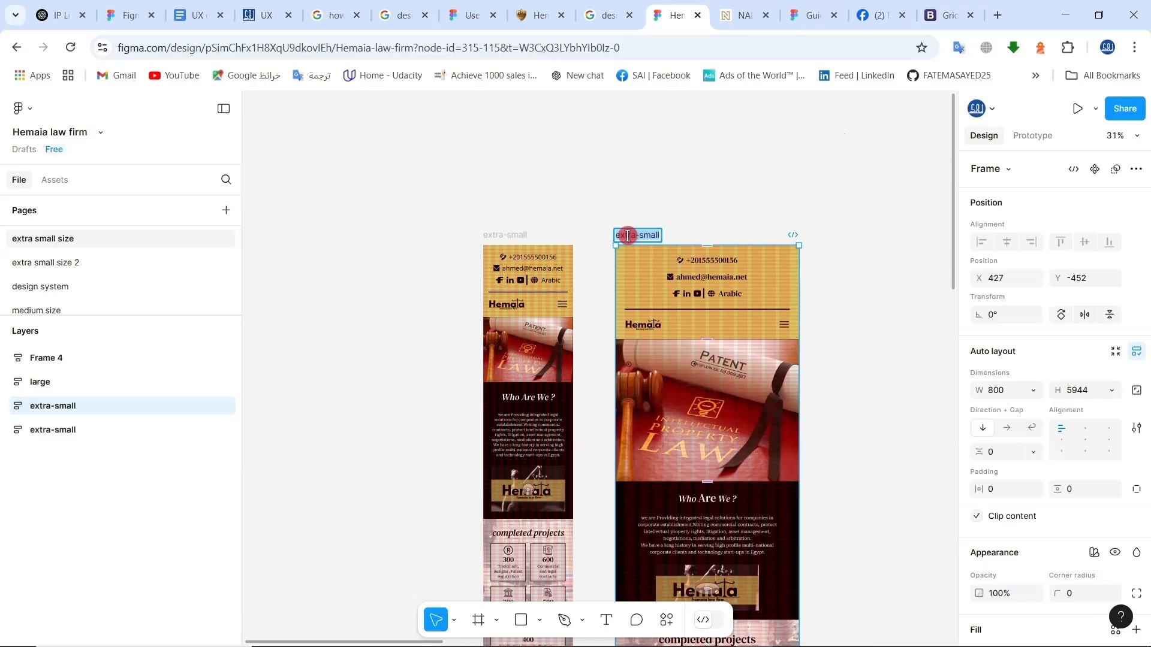
{"action": "type", "text": "medium"}
{"action": "key", "text": "Return"}
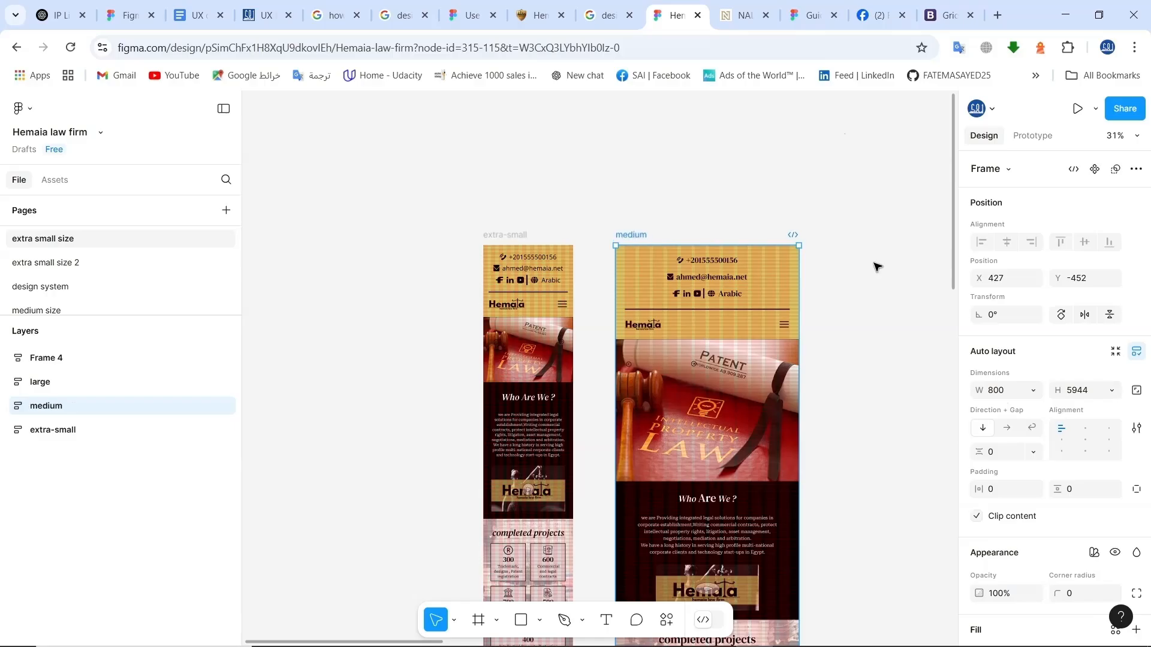
{"action": "left_click", "coordinate": [878, 267]}
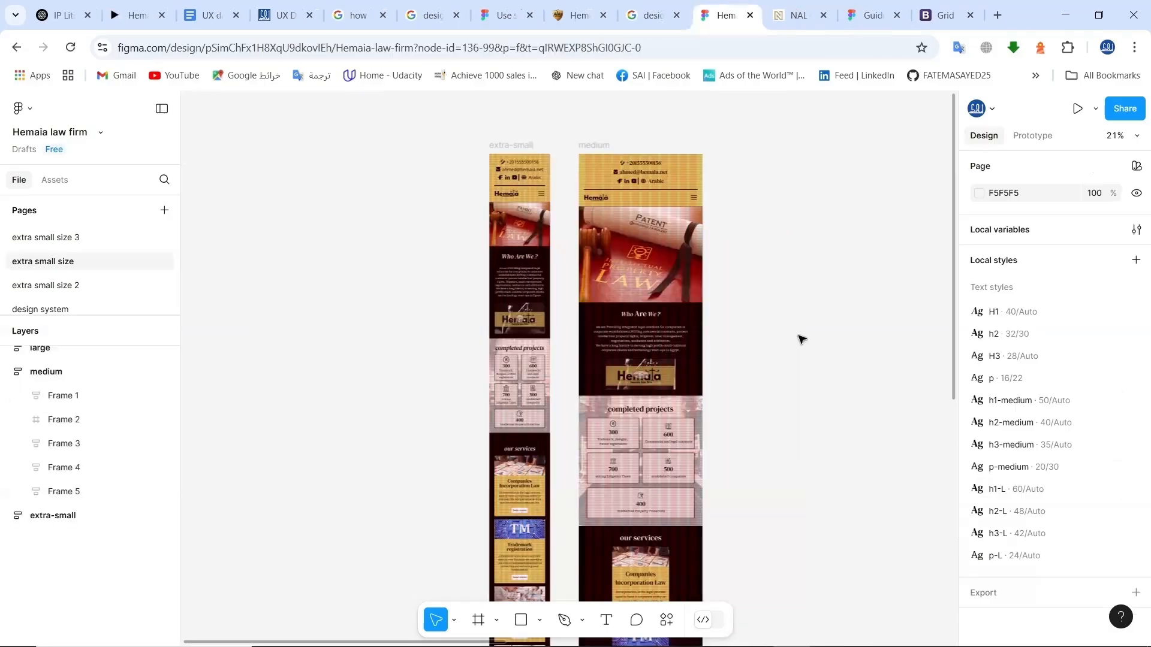
- Apply the gap-vertical-M variable (25) to the vertical gap of Frames 1, 3, 4 and 5 in the medium frame
{"action": "left_click", "coordinate": [89, 397]}
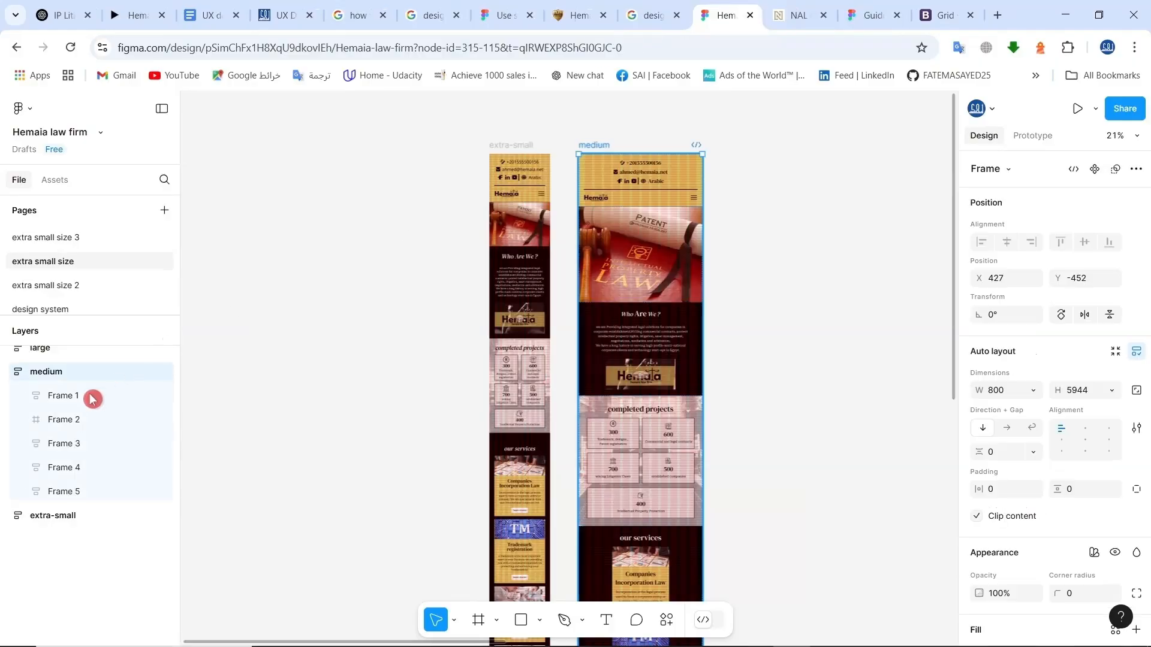
{"action": "left_click", "coordinate": [84, 443], "text": "shift"}
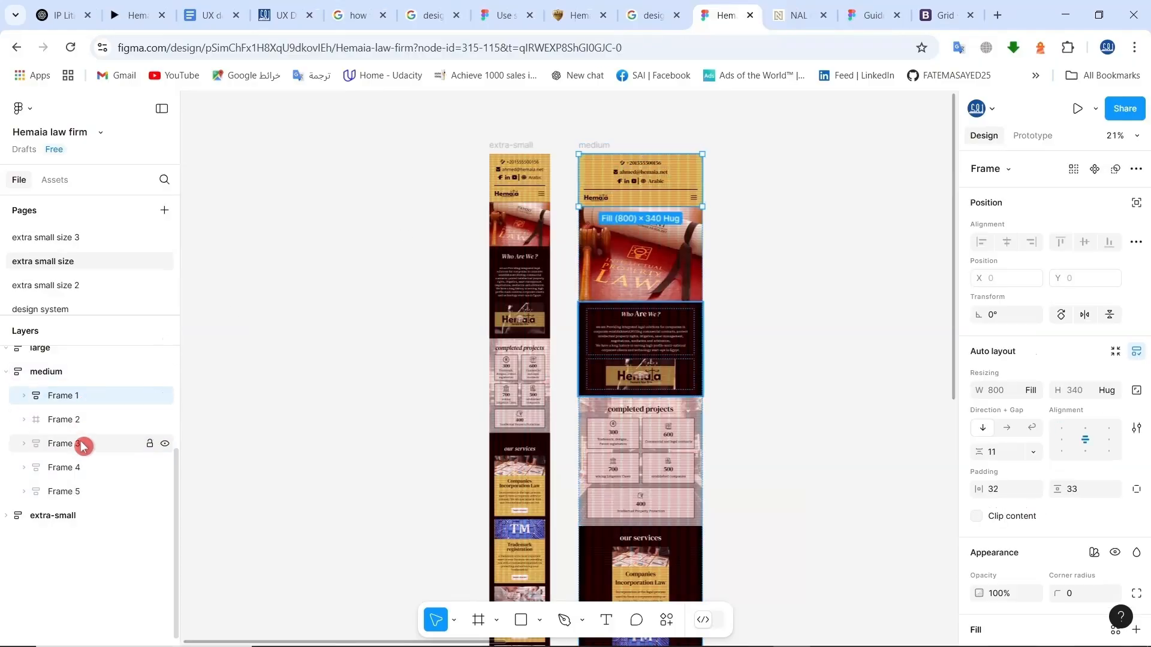
{"action": "left_click", "coordinate": [82, 470], "text": "shift"}
{"action": "left_click", "coordinate": [82, 493], "text": "shift"}
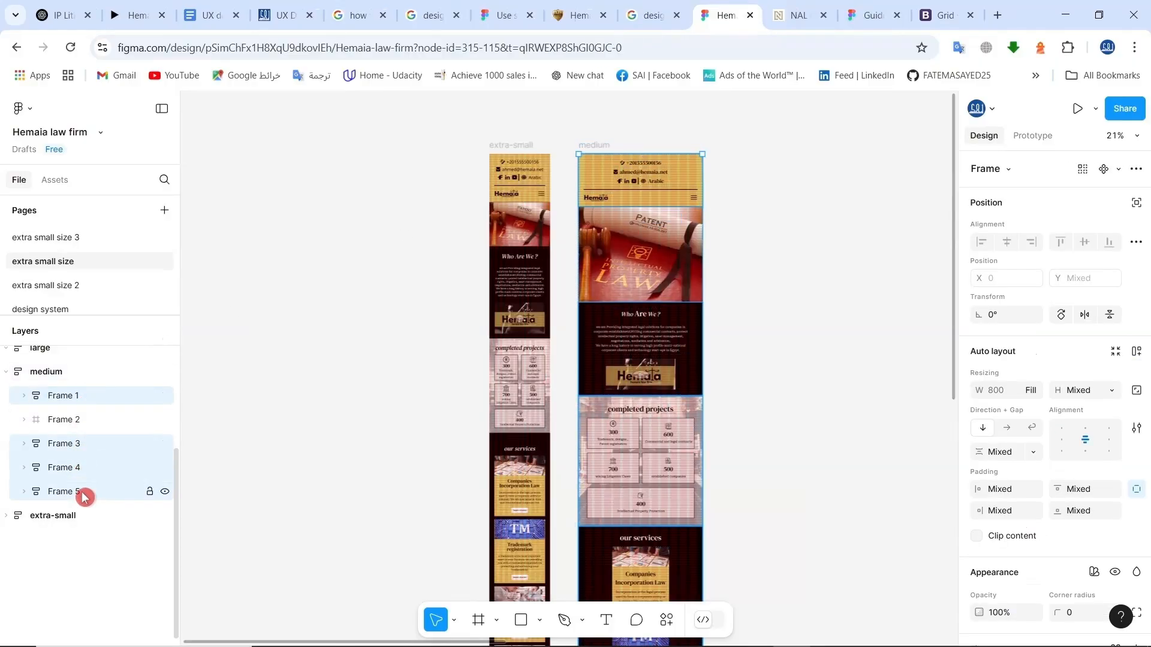
{"action": "scroll", "coordinate": [679, 126], "scroll_direction": "up", "scroll_amount": 5}
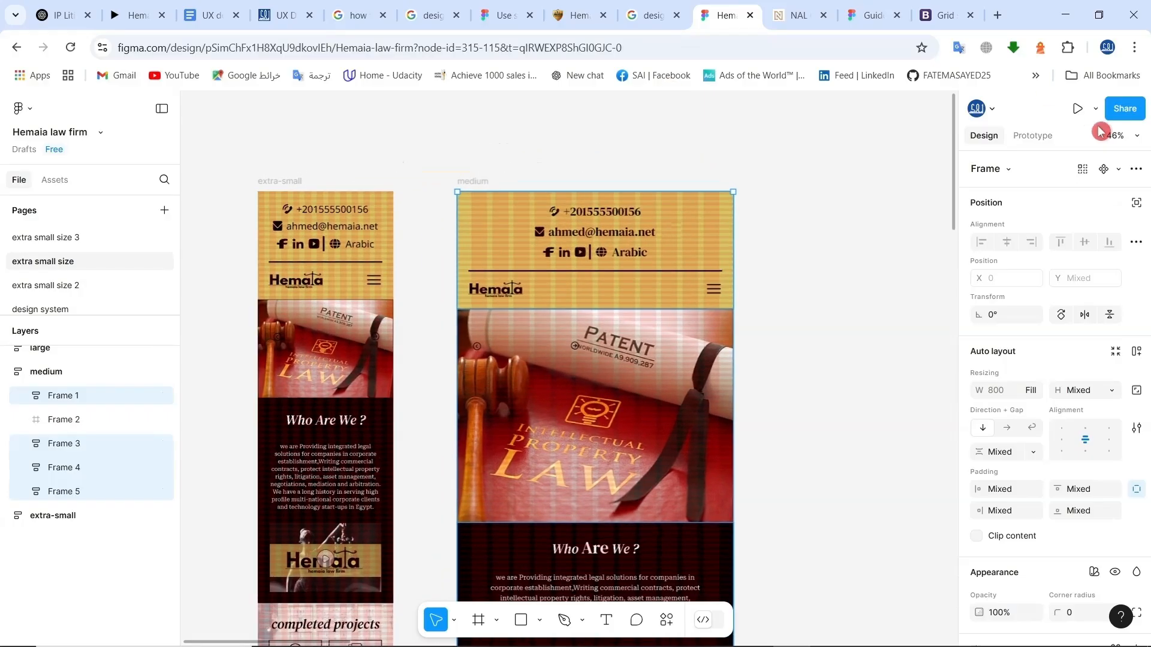
{"action": "left_click", "coordinate": [1033, 453]}
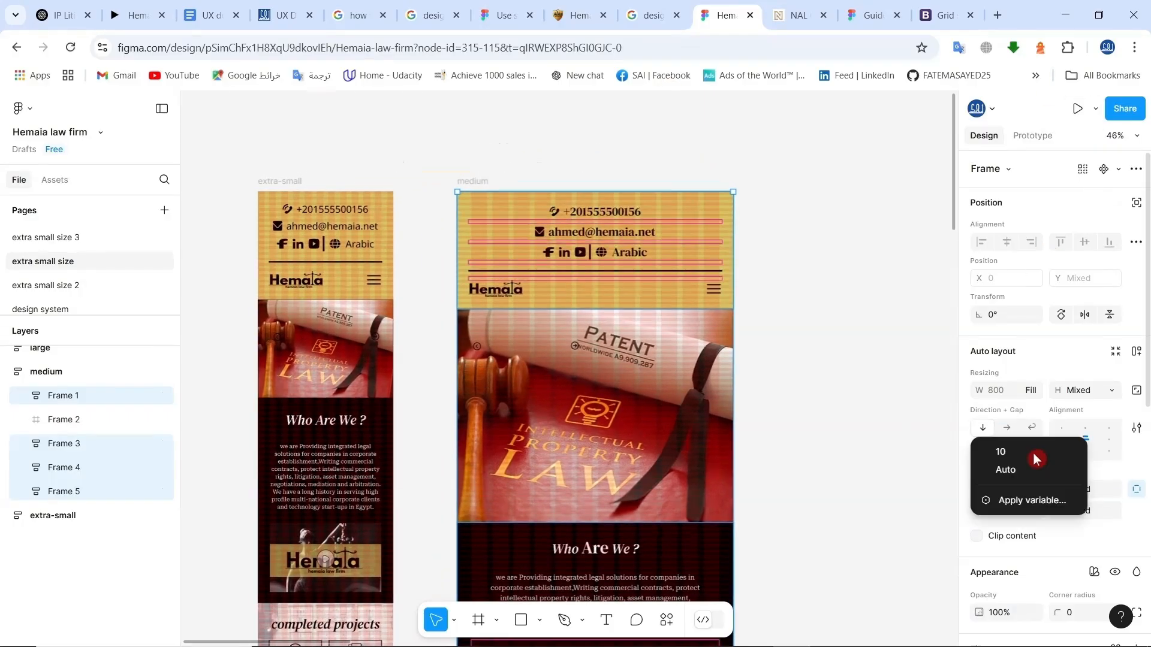
{"action": "left_click", "coordinate": [1032, 504]}
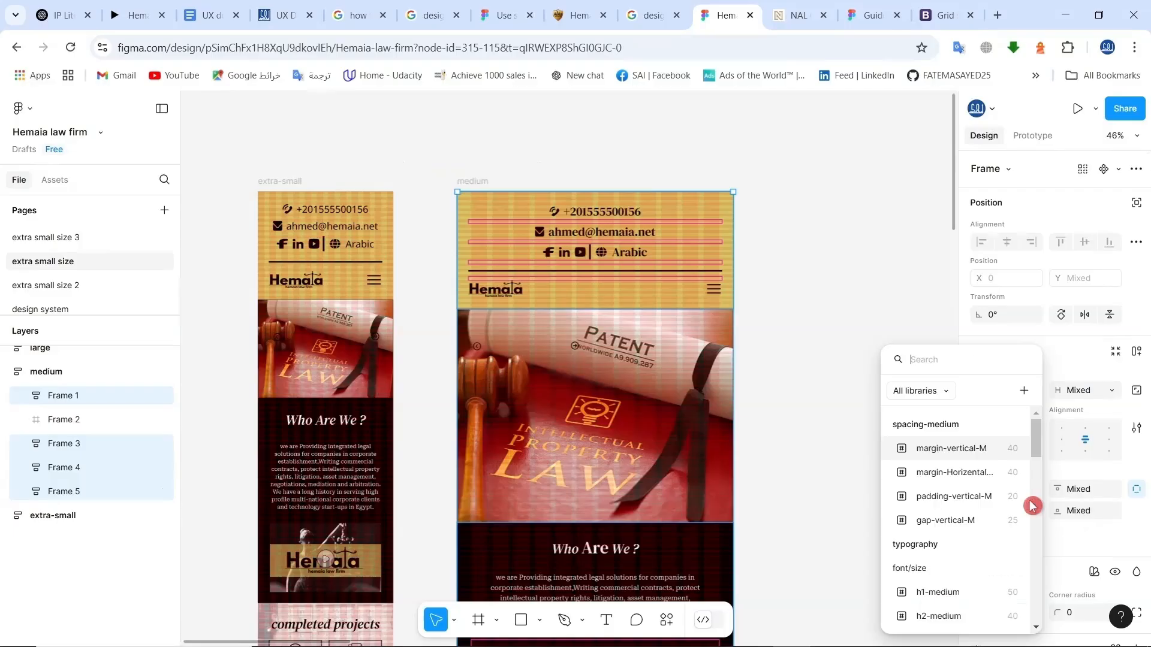
{"action": "left_click", "coordinate": [974, 526]}
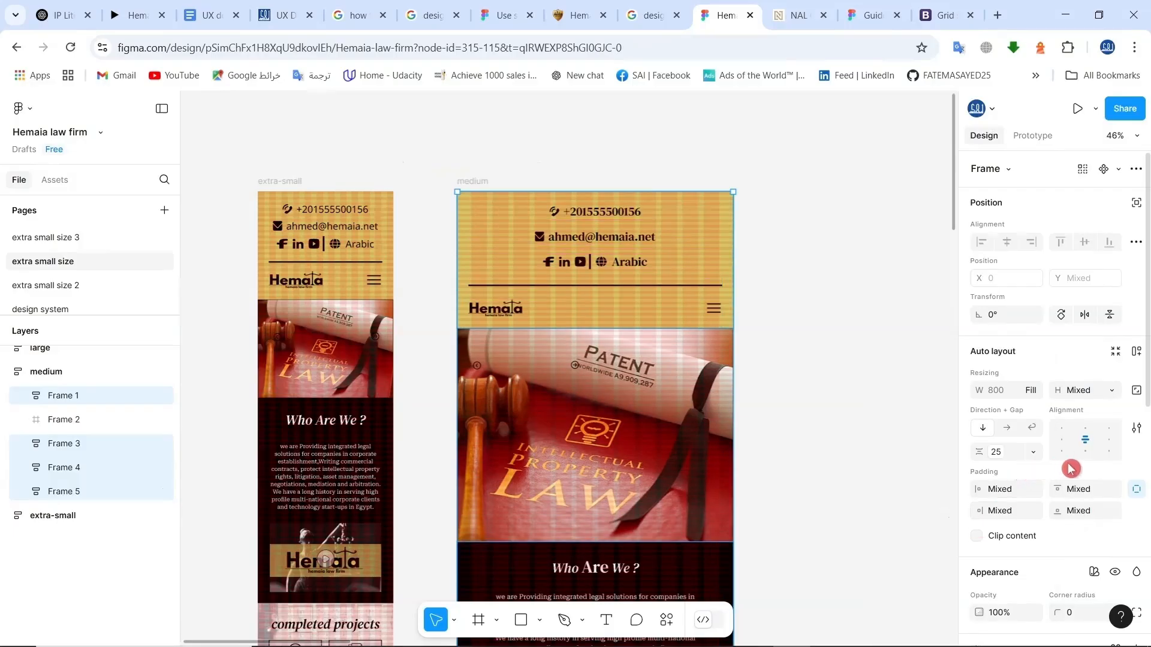
- For these four frames, bind left and right padding to the margin-Horizental variable (40) and top and bottom padding to margin-vertical-M (40)
{"action": "left_click", "coordinate": [1033, 490]}
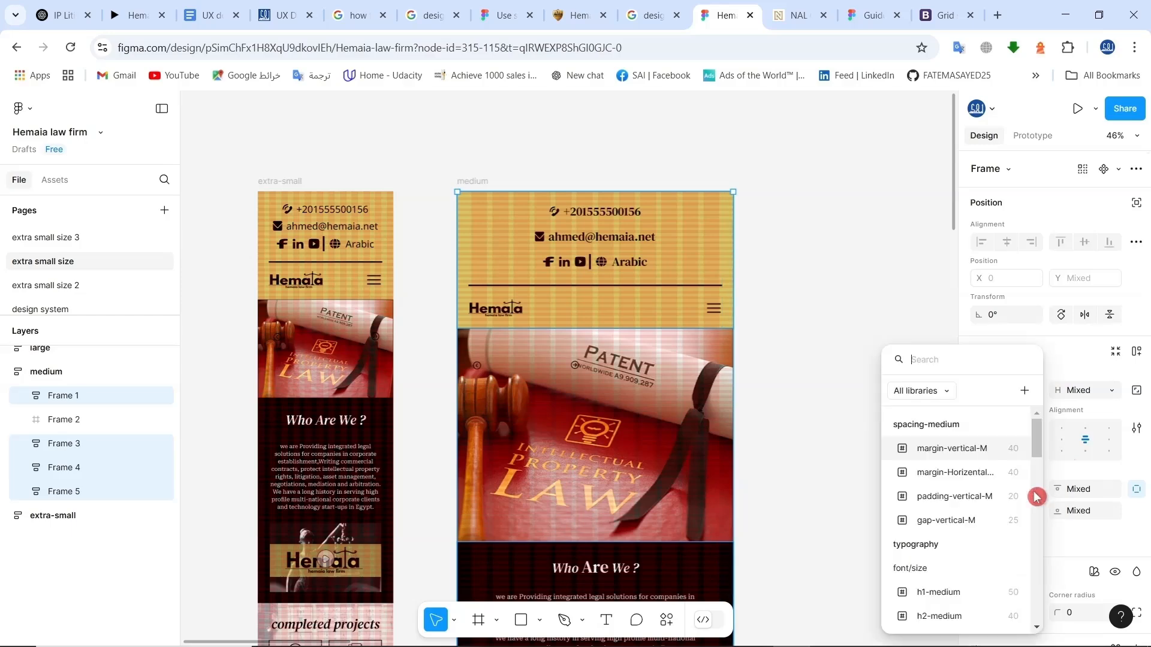
{"action": "left_click", "coordinate": [1005, 477]}
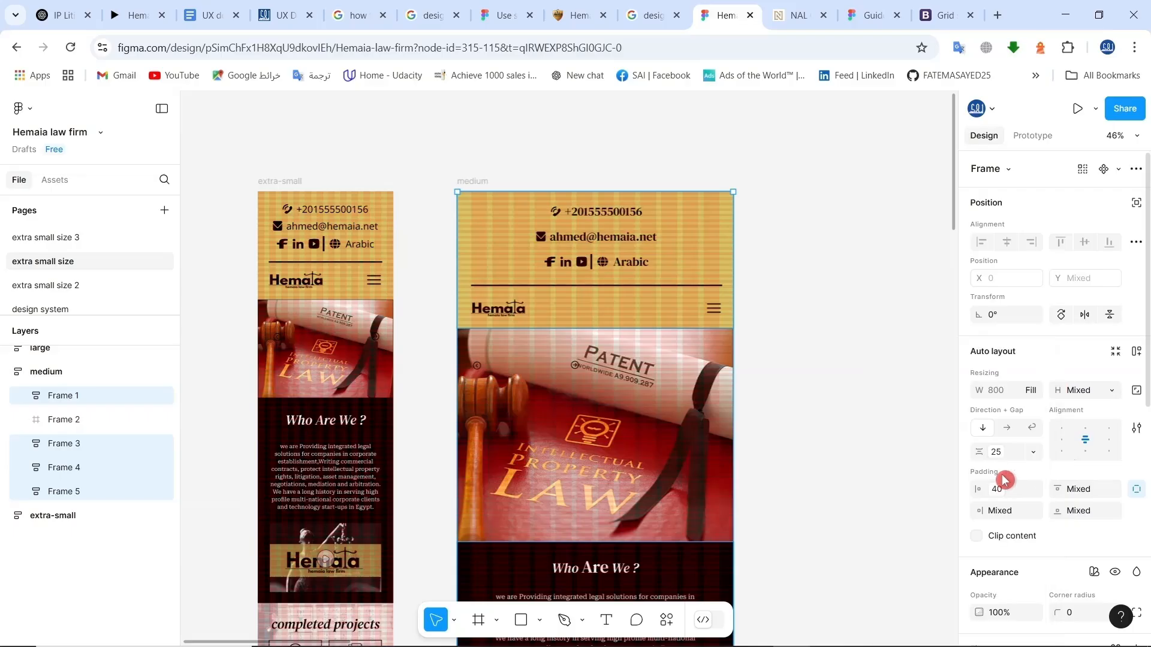
{"action": "left_click", "coordinate": [1029, 517]}
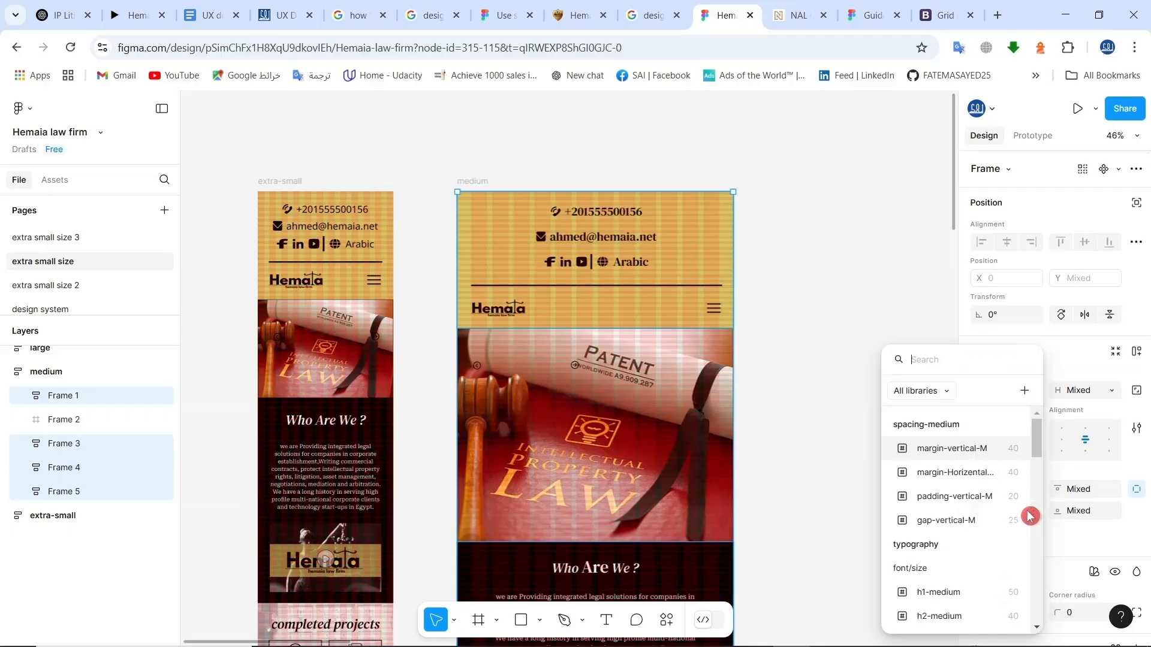
{"action": "left_click", "coordinate": [1003, 477]}
{"action": "left_click", "coordinate": [1113, 495]}
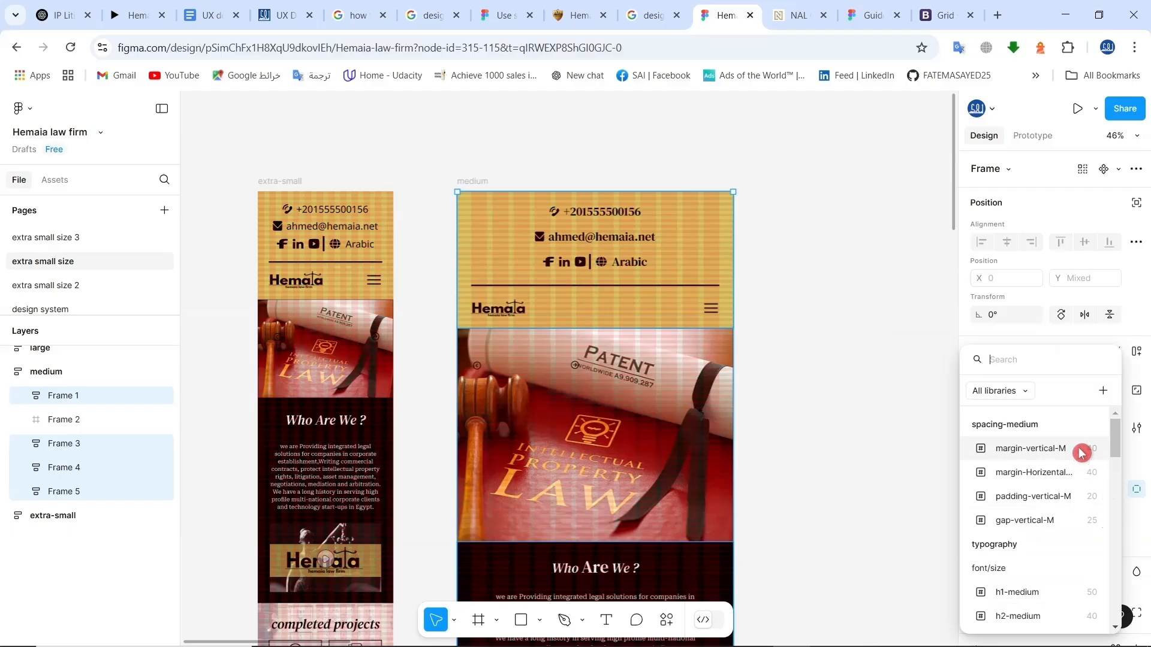
{"action": "left_click", "coordinate": [1082, 452]}
{"action": "left_click", "coordinate": [1114, 514]}
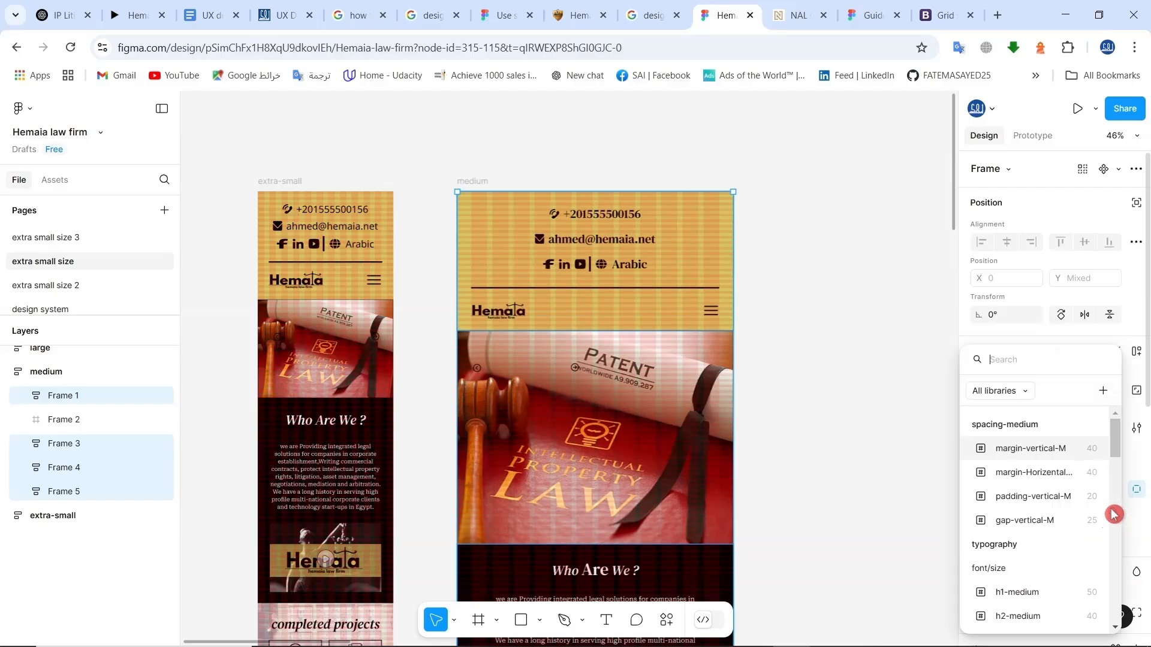
{"action": "left_click", "coordinate": [1086, 455]}
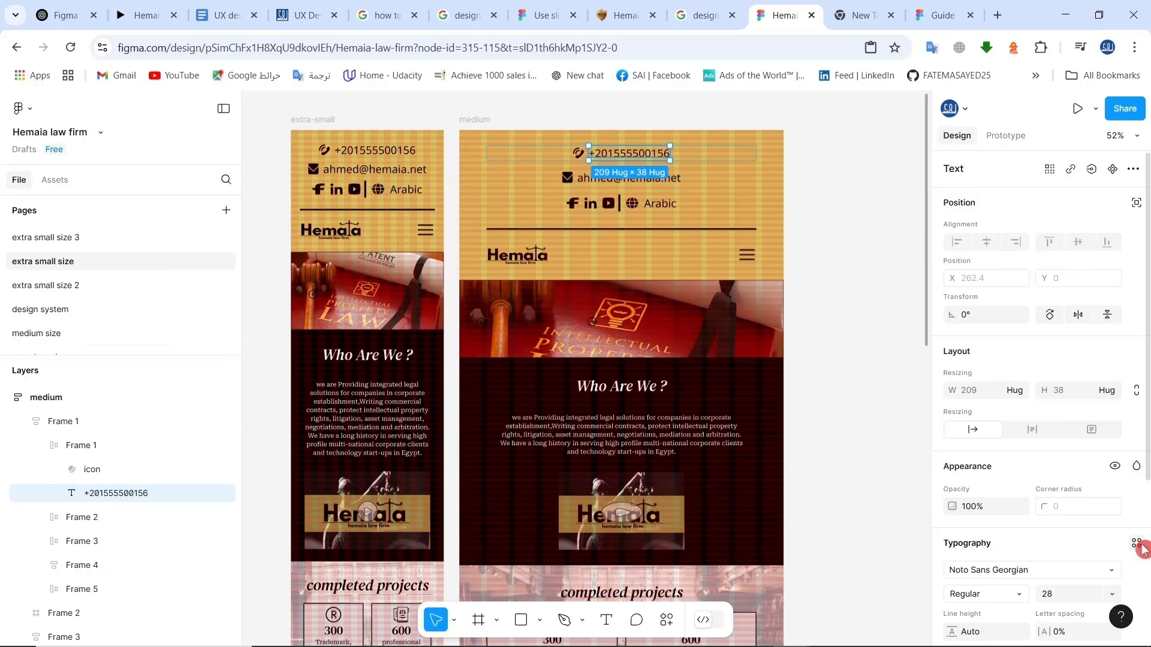
- Apply the h3-medium text style to the phone number and e-mail texts in the medium frame's header
{"action": "left_click", "coordinate": [1136, 544]}
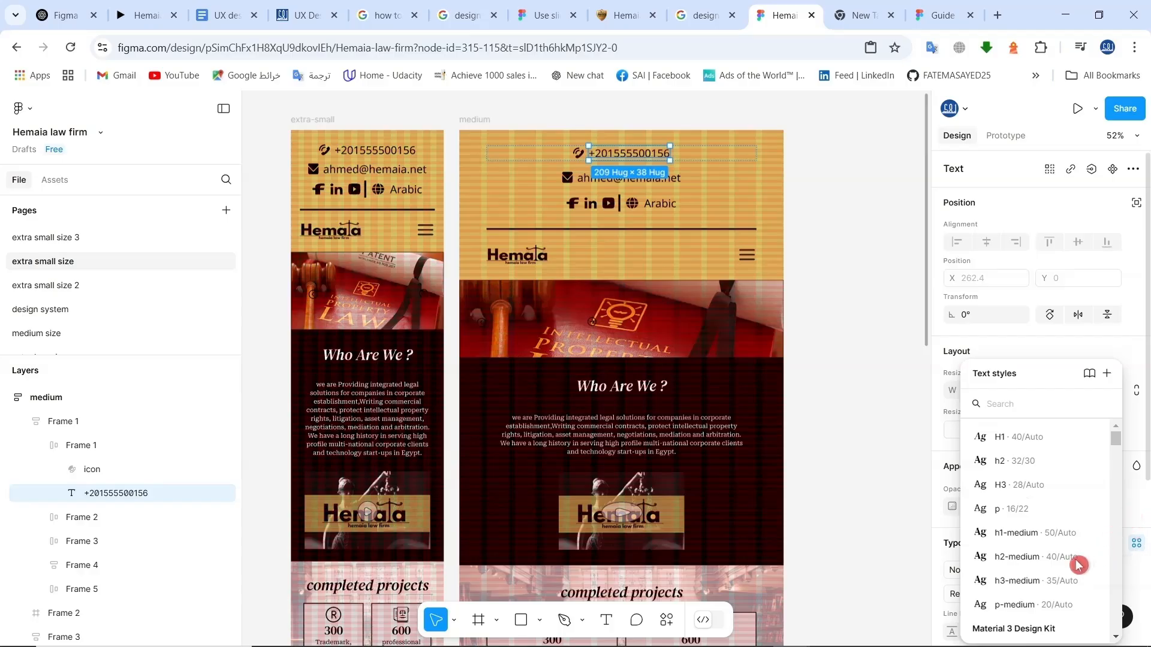
{"action": "left_click", "coordinate": [1050, 586]}
{"action": "left_click", "coordinate": [43, 516]}
{"action": "left_click", "coordinate": [102, 565]}
{"action": "left_click", "coordinate": [1126, 552]}
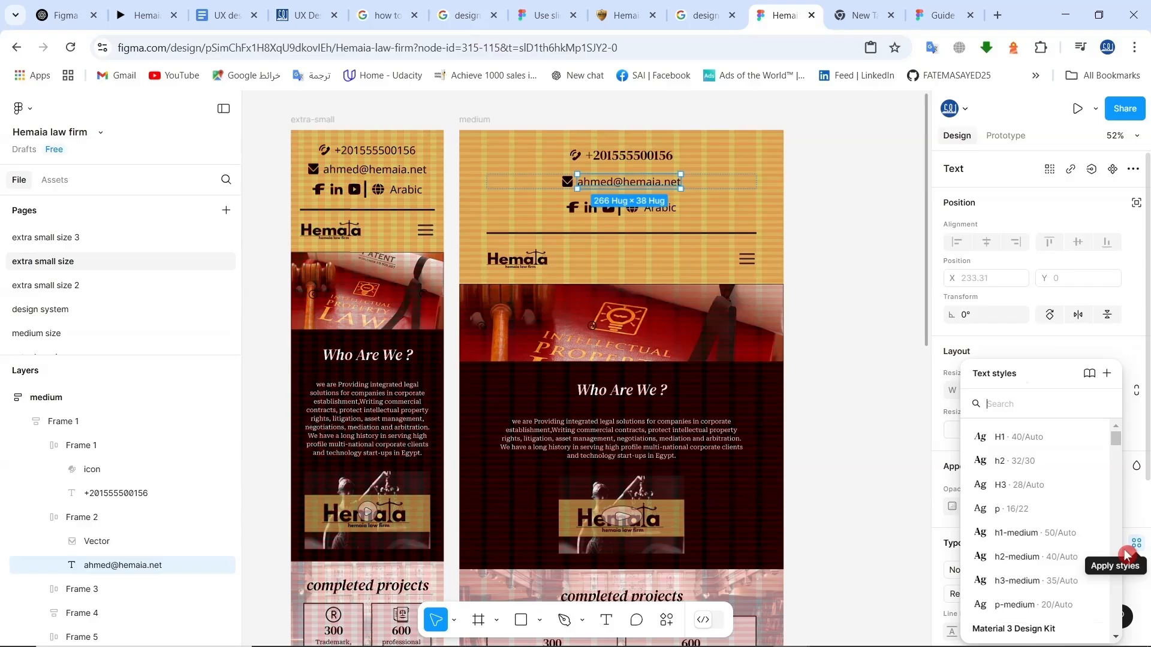
{"action": "left_click", "coordinate": [1050, 581]}
- Apply the h3-medium text style to the Arabic label in the medium frame's header
{"action": "left_click", "coordinate": [44, 589]}
{"action": "left_click_drag", "start_coordinate": [240, 454], "coordinate": [242, 520]}
{"action": "left_click", "coordinate": [80, 524]}
{"action": "left_click", "coordinate": [1136, 545]}
{"action": "left_click", "coordinate": [1058, 581]}
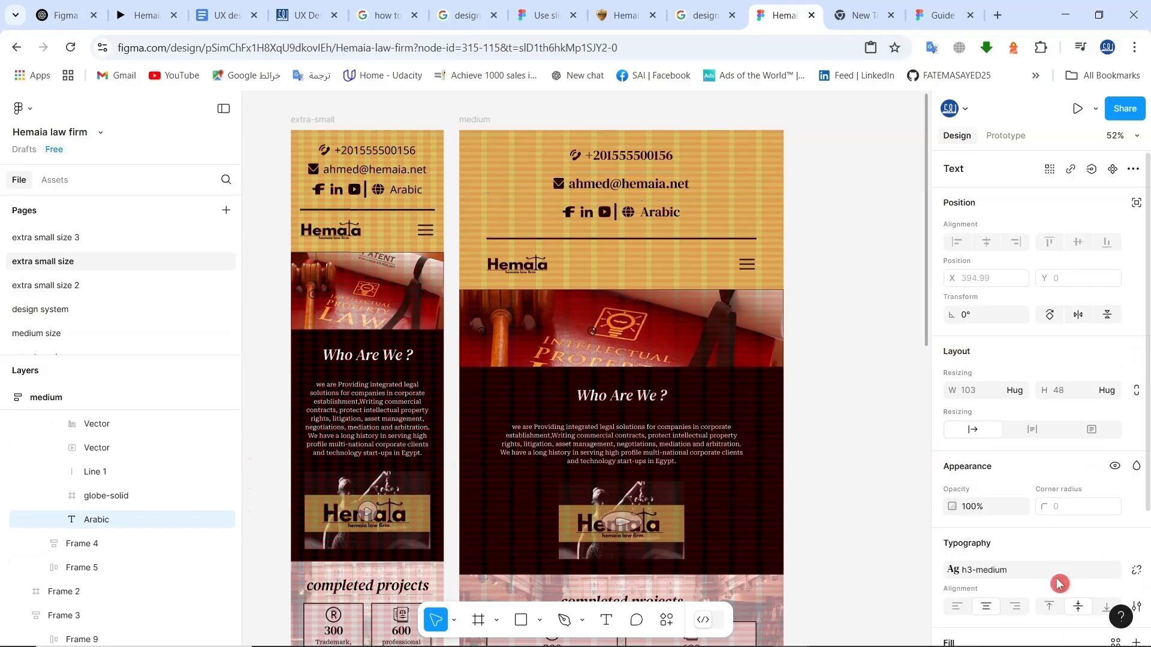
- Apply the h1-medium text style to the word "Are" in the medium frame's "Who Are We ?" heading
{"action": "scroll", "coordinate": [917, 352], "scroll_direction": "down", "scroll_amount": 3}
{"action": "left_click", "coordinate": [622, 238]}
{"action": "double_click", "coordinate": [367, 198]}
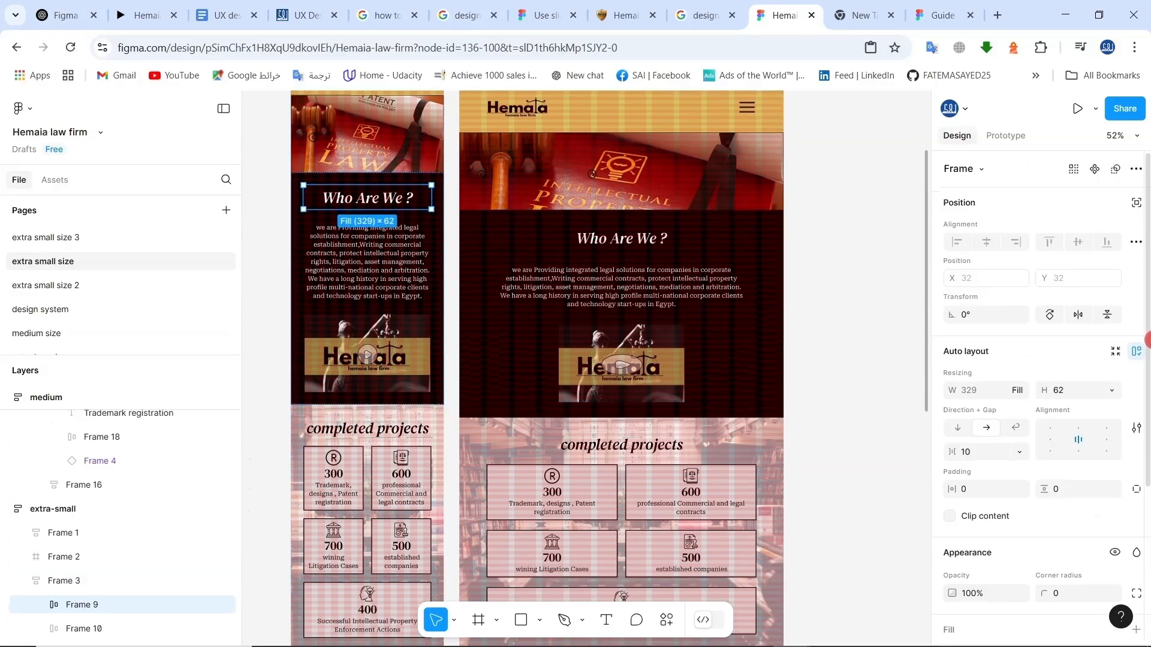
{"action": "left_click", "coordinate": [367, 198]}
{"action": "double_click", "coordinate": [619, 238]}
{"action": "left_click", "coordinate": [1135, 544]}
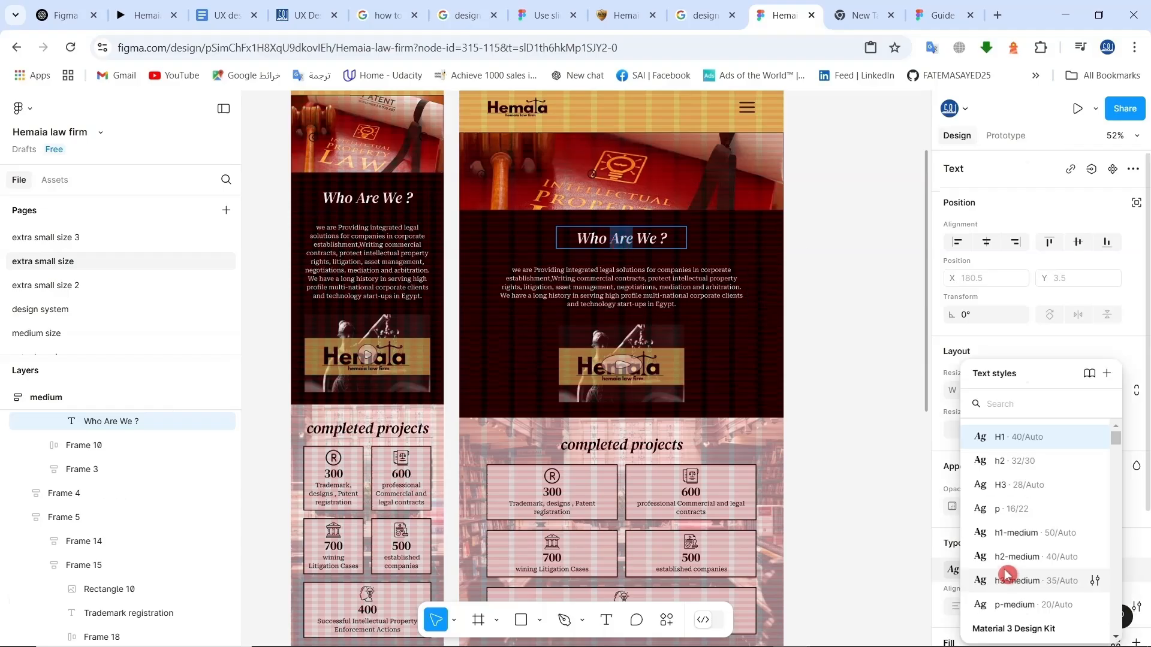
{"action": "left_click", "coordinate": [1007, 575]}
- Apply the p-medium text style to the paragraph under the medium frame's "Who Are We ?" heading
{"action": "left_click", "coordinate": [673, 290]}
{"action": "left_click", "coordinate": [1135, 544]}
{"action": "left_click", "coordinate": [1019, 604]}
- Apply the h1-medium text style to the medium frame's "completed projects" heading
{"action": "scroll", "coordinate": [601, 300], "scroll_direction": "down", "scroll_amount": 3}
{"action": "left_click", "coordinate": [600, 243]}
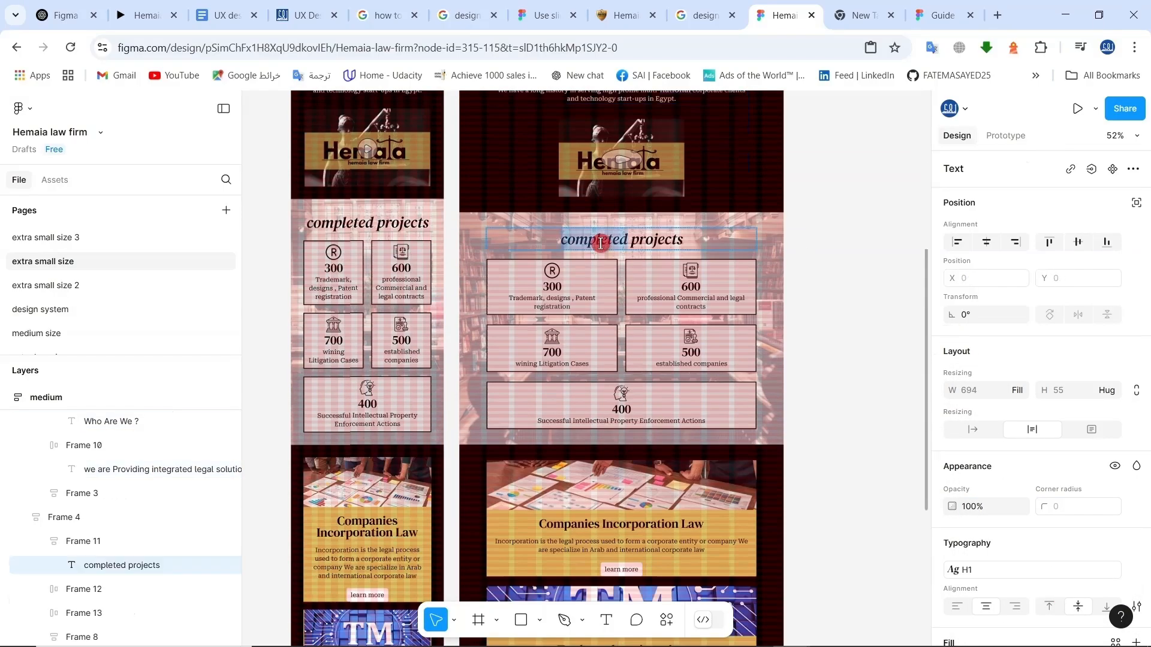
{"action": "double_click", "coordinate": [140, 565]}
{"action": "left_click", "coordinate": [1135, 605]}
{"action": "left_click", "coordinate": [995, 548]}
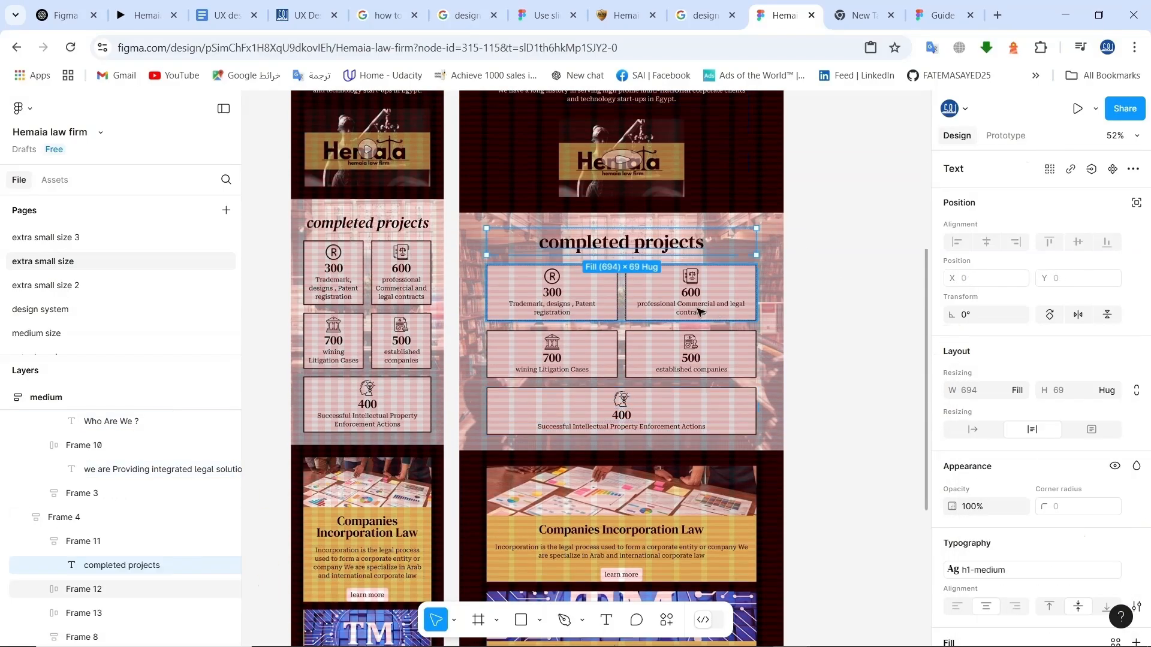
{"action": "left_click", "coordinate": [700, 312]}
{"action": "left_click", "coordinate": [1135, 606]}
{"action": "left_click", "coordinate": [563, 368]}
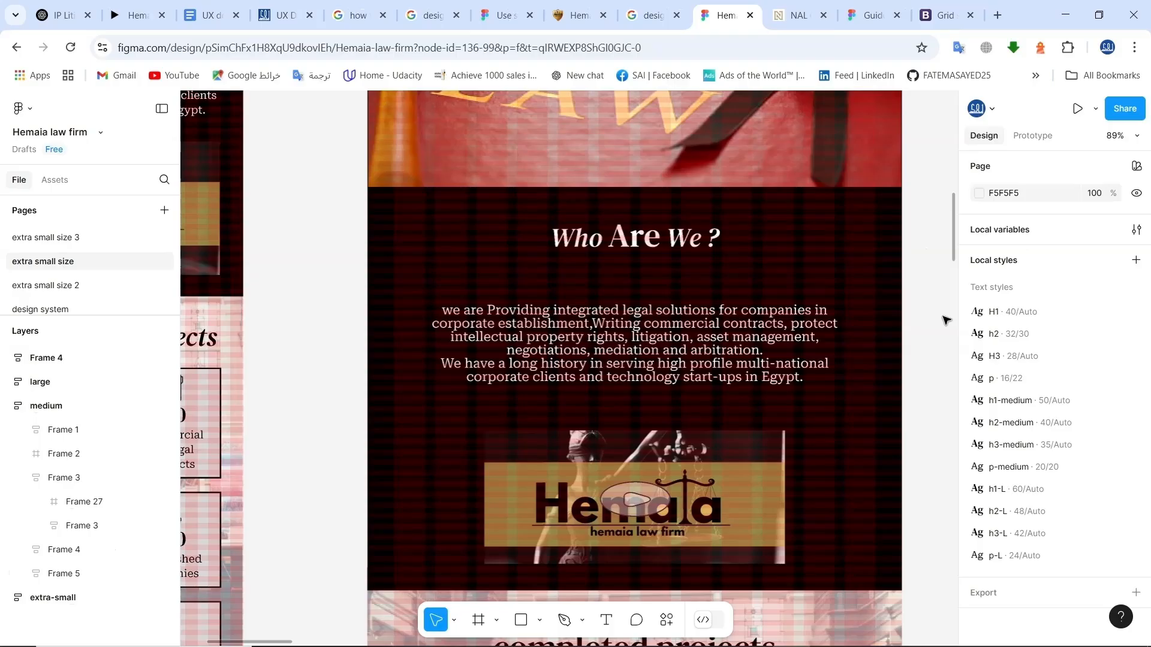
- Set the line height of the p-medium text style to 30
{"action": "scroll", "coordinate": [945, 321], "scroll_direction": "up", "scroll_amount": 1}
{"action": "left_click", "coordinate": [623, 367]}
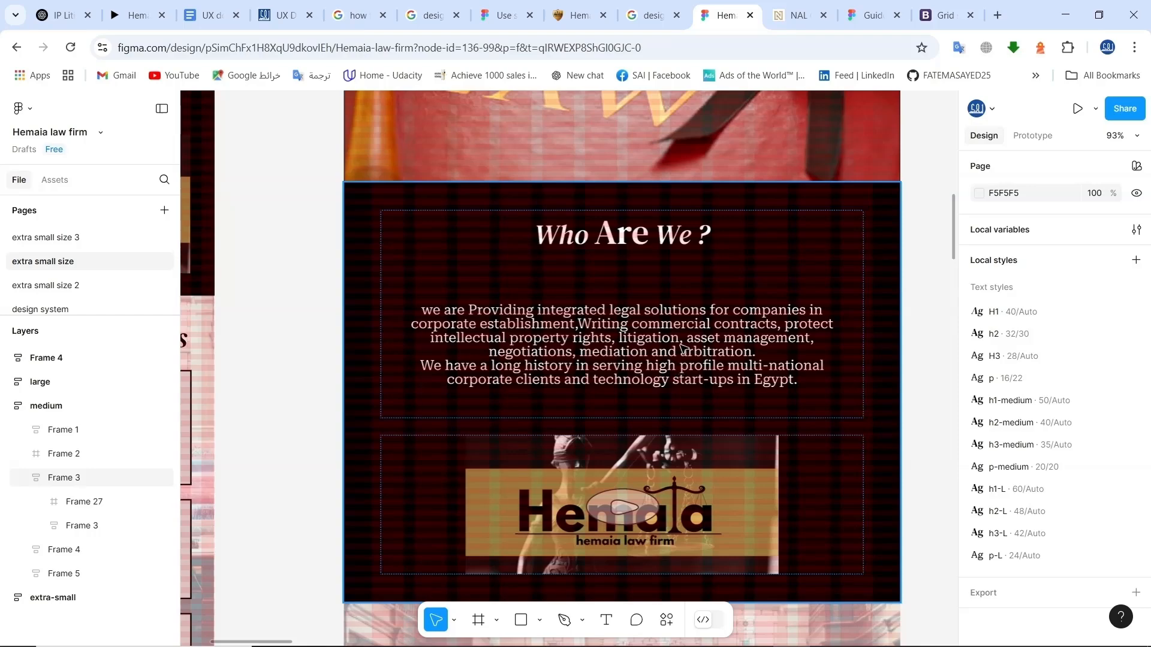
{"action": "mouse_move", "coordinate": [955, 234]}
{"action": "left_mouse_down"}
{"action": "mouse_move", "coordinate": [955, 412]}
{"action": "mouse_move", "coordinate": [937, 234]}
{"action": "left_mouse_up"}
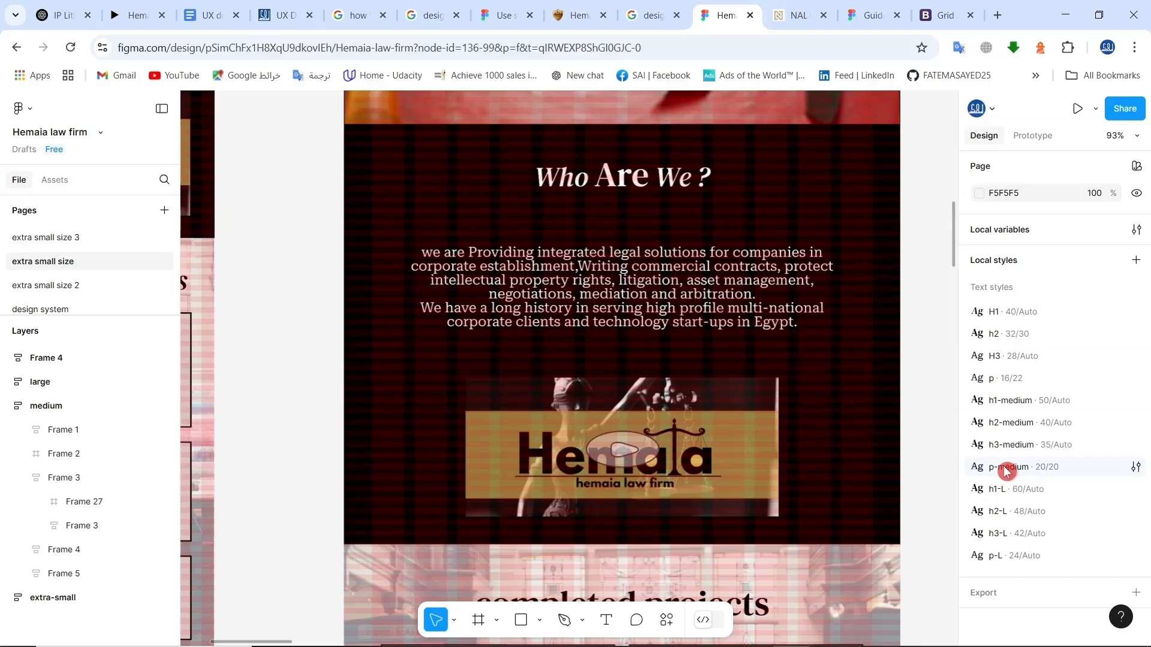
{"action": "left_click", "coordinate": [1135, 467]}
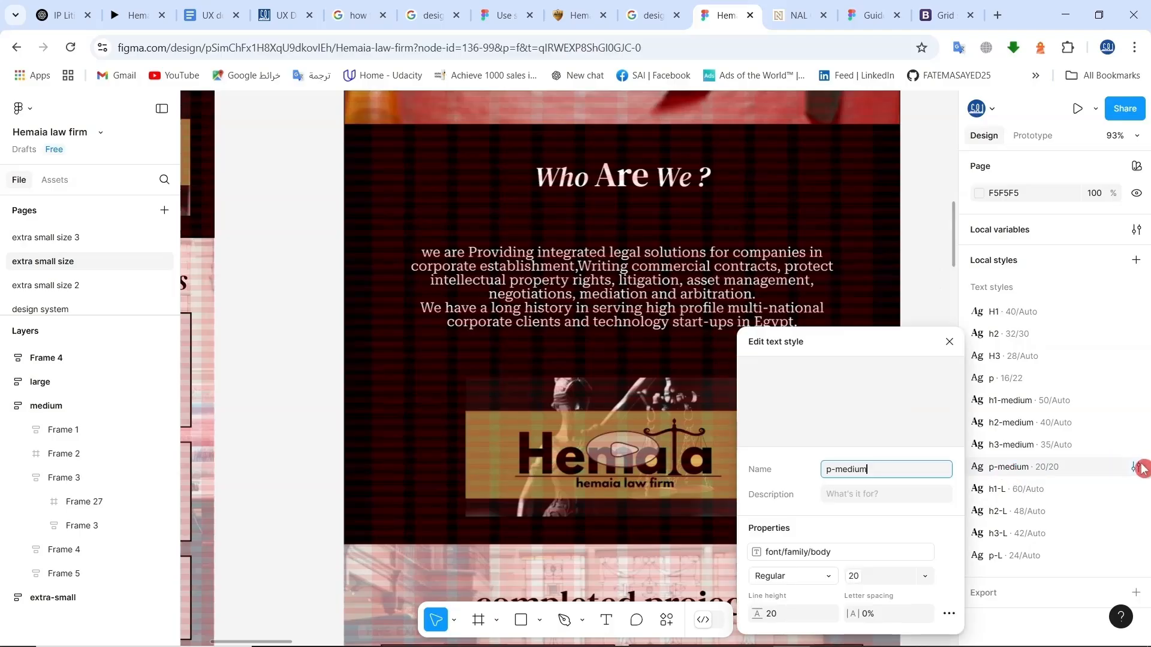
{"action": "left_click", "coordinate": [775, 615]}
{"action": "type", "text": "30"}
{"action": "key", "text": "Return"}
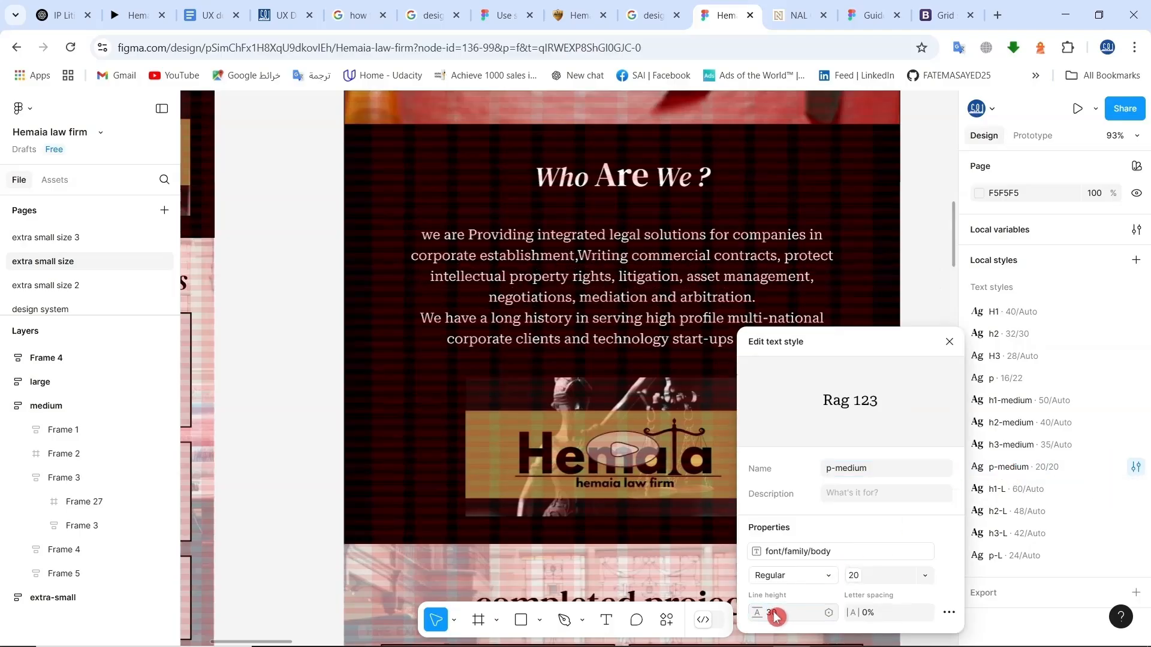
{"action": "left_click", "coordinate": [579, 276]}
{"action": "left_click", "coordinate": [905, 224]}
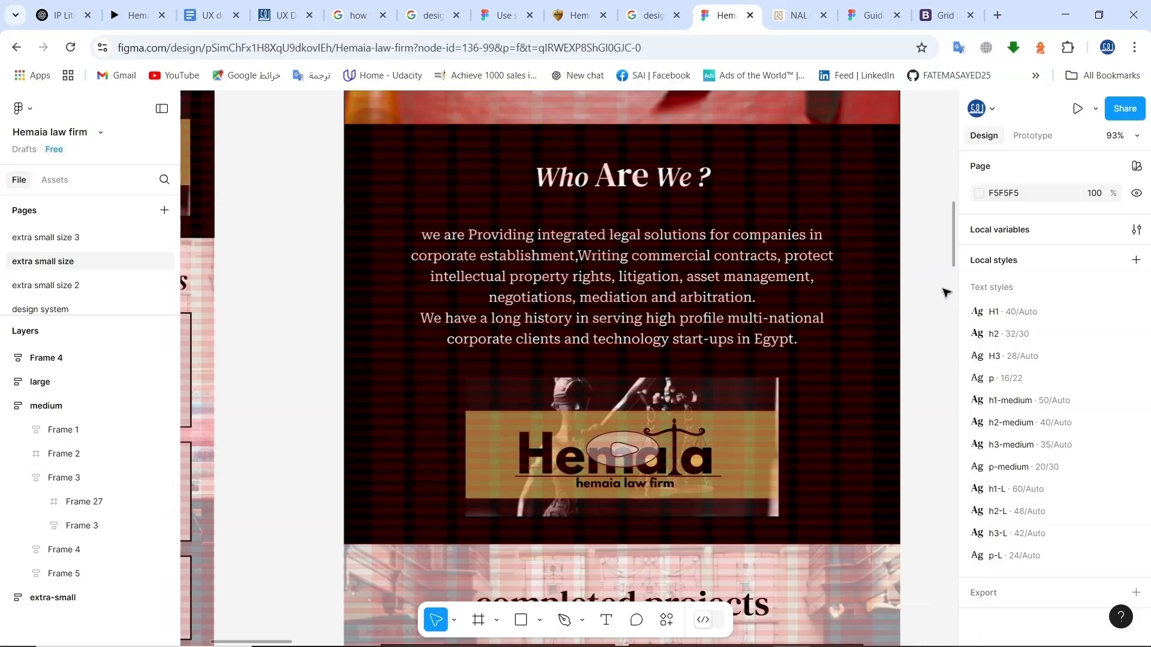
- Inspect the text style and its settings on the Companies Incorporation Law card's description in the "our services" section
{"action": "left_click_drag", "start_coordinate": [955, 256], "coordinate": [953, 408]}
{"action": "left_click", "coordinate": [584, 412]}
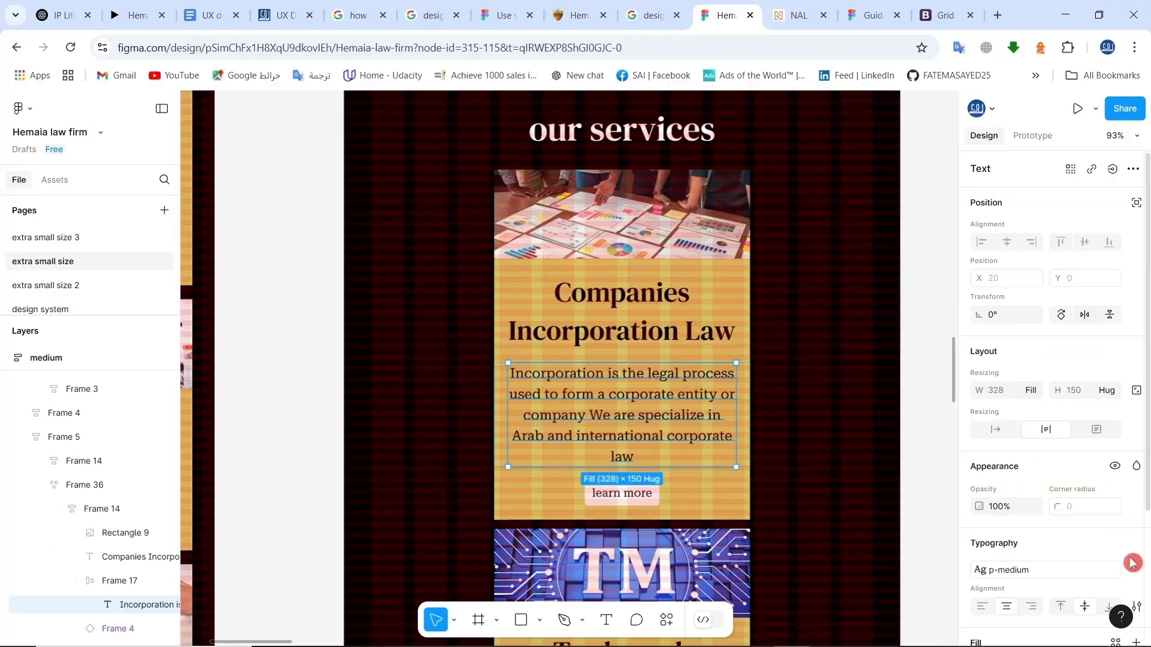
{"action": "left_click", "coordinate": [1107, 573]}
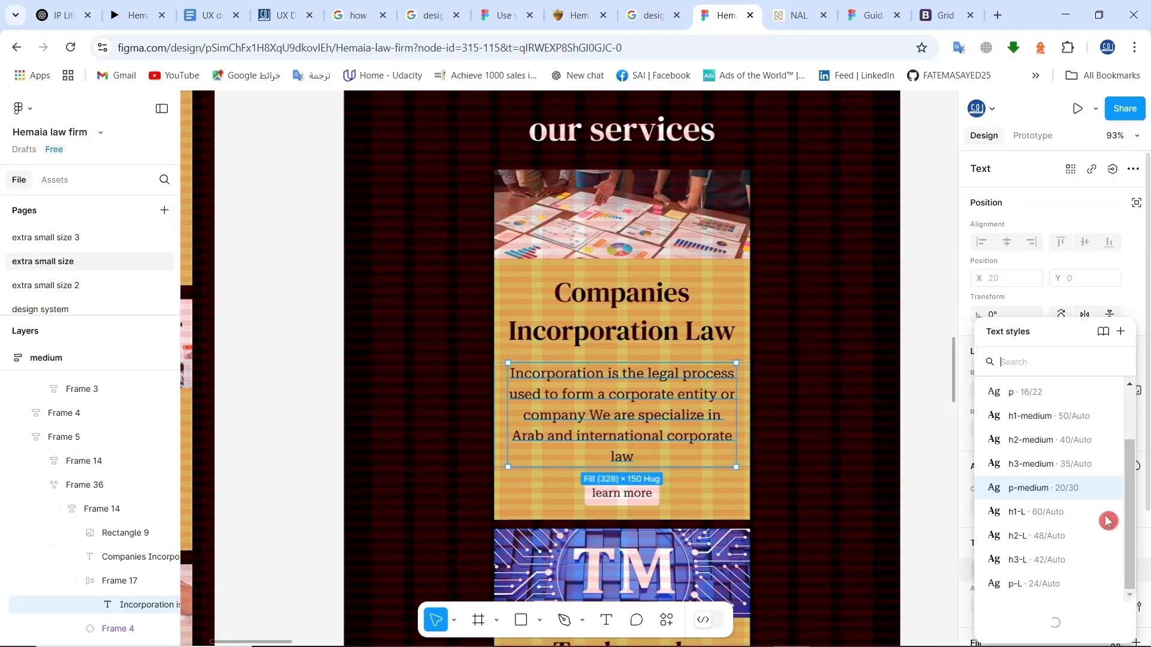
{"action": "left_click", "coordinate": [1109, 489]}
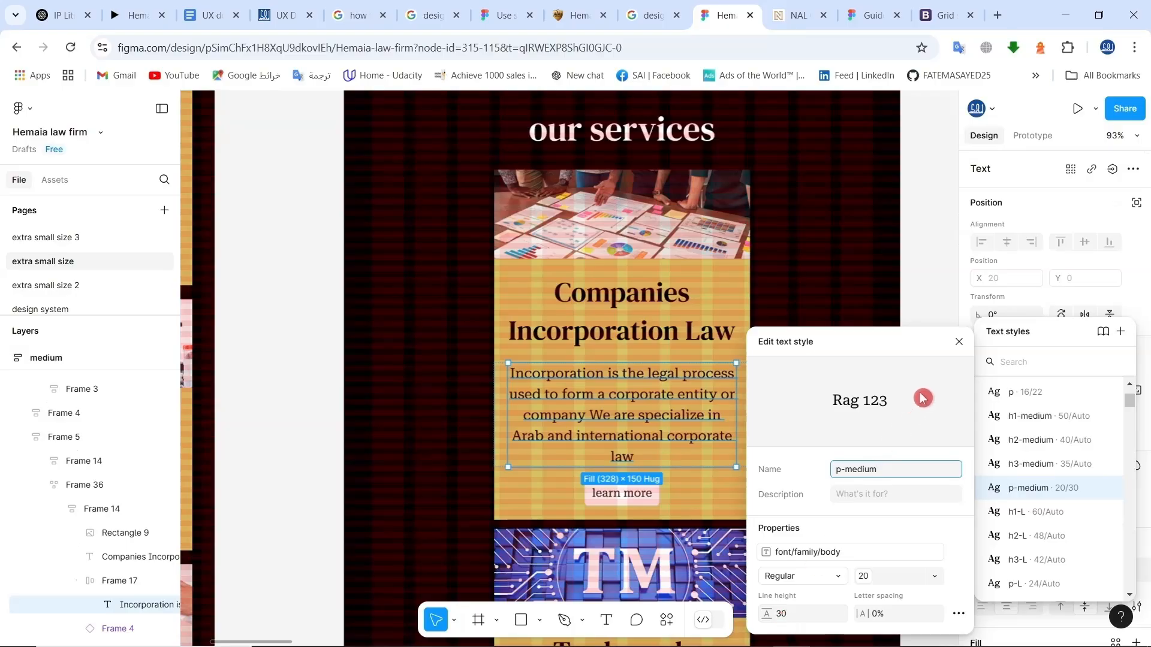
{"action": "left_click", "coordinate": [959, 345]}
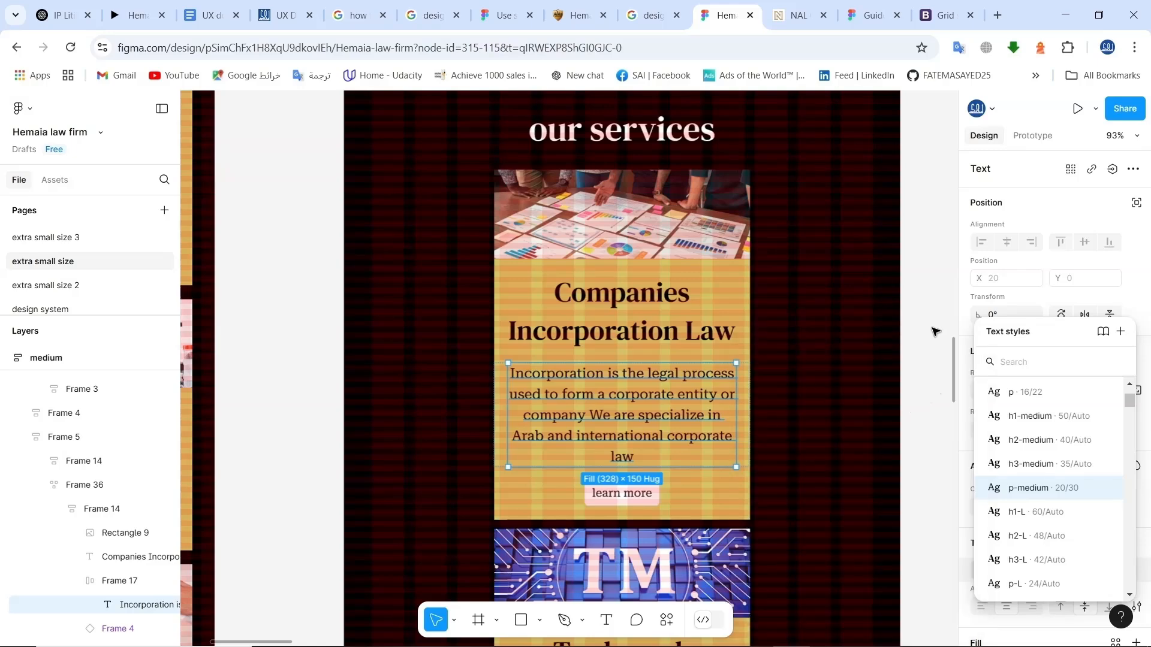
{"action": "left_click", "coordinate": [935, 331]}
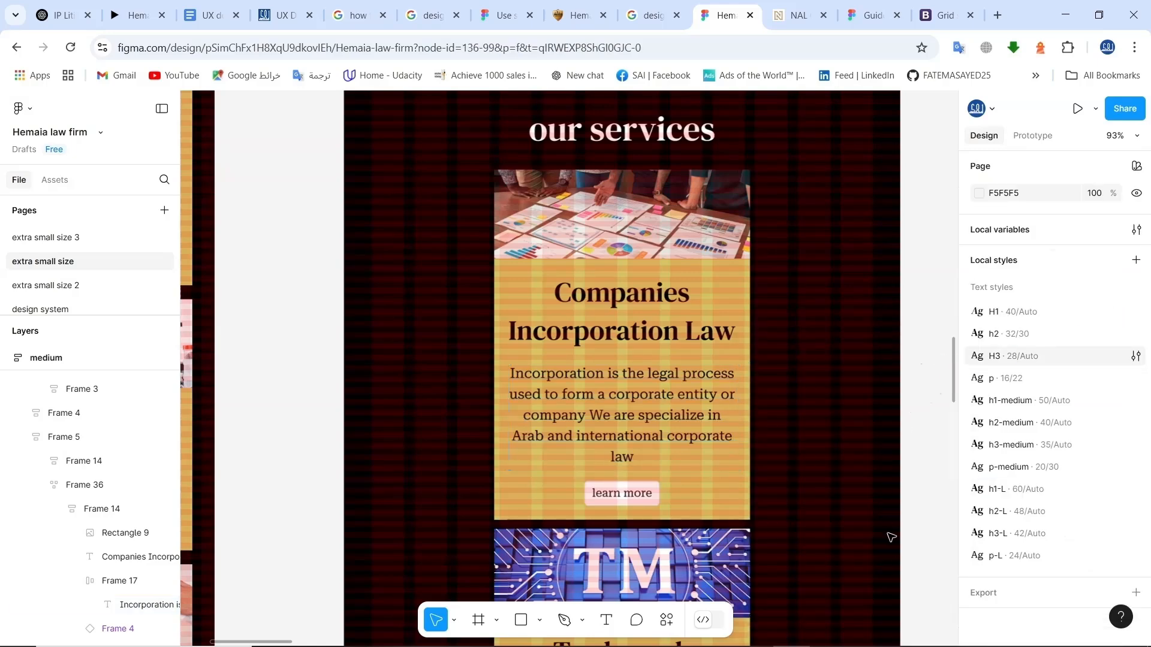
{"action": "scroll", "coordinate": [837, 457], "scroll_direction": "down", "scroll_amount": 5}
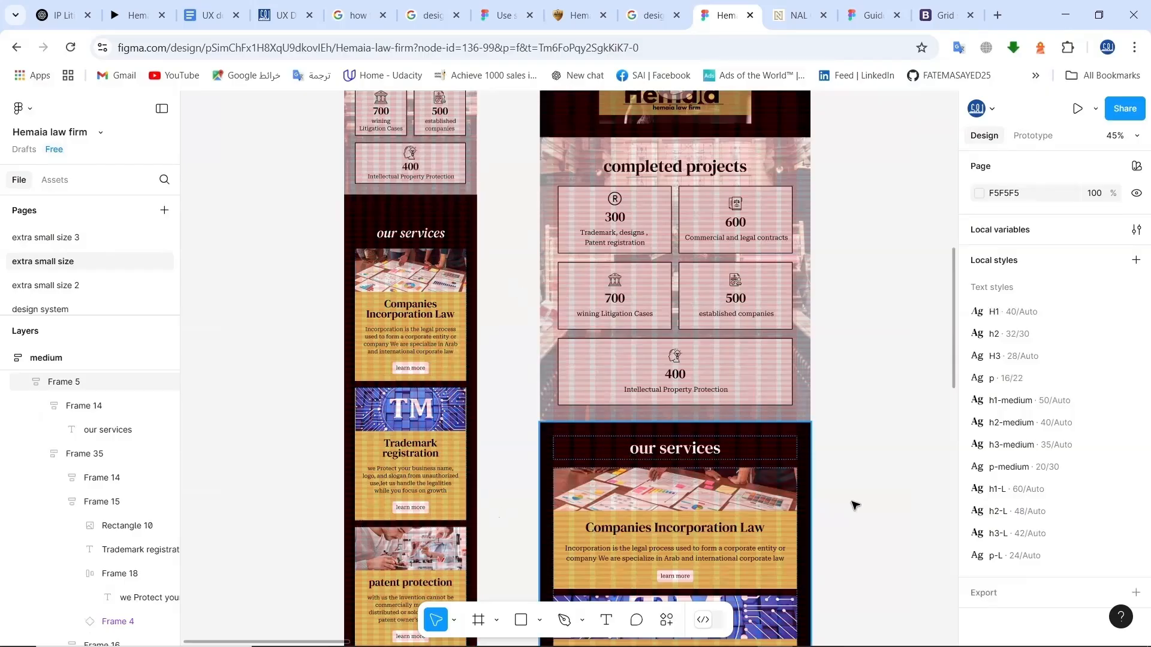
{"action": "left_click_drag", "start_coordinate": [955, 378], "coordinate": [955, 412]}
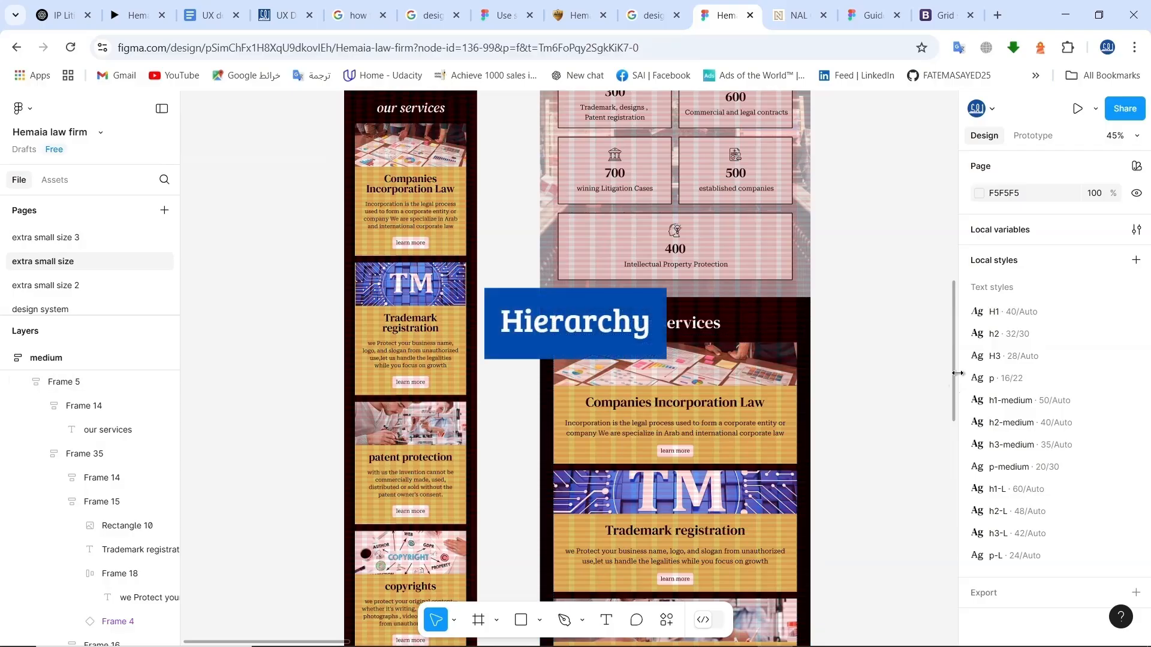
{"action": "left_click_drag", "start_coordinate": [955, 379], "coordinate": [955, 361]}
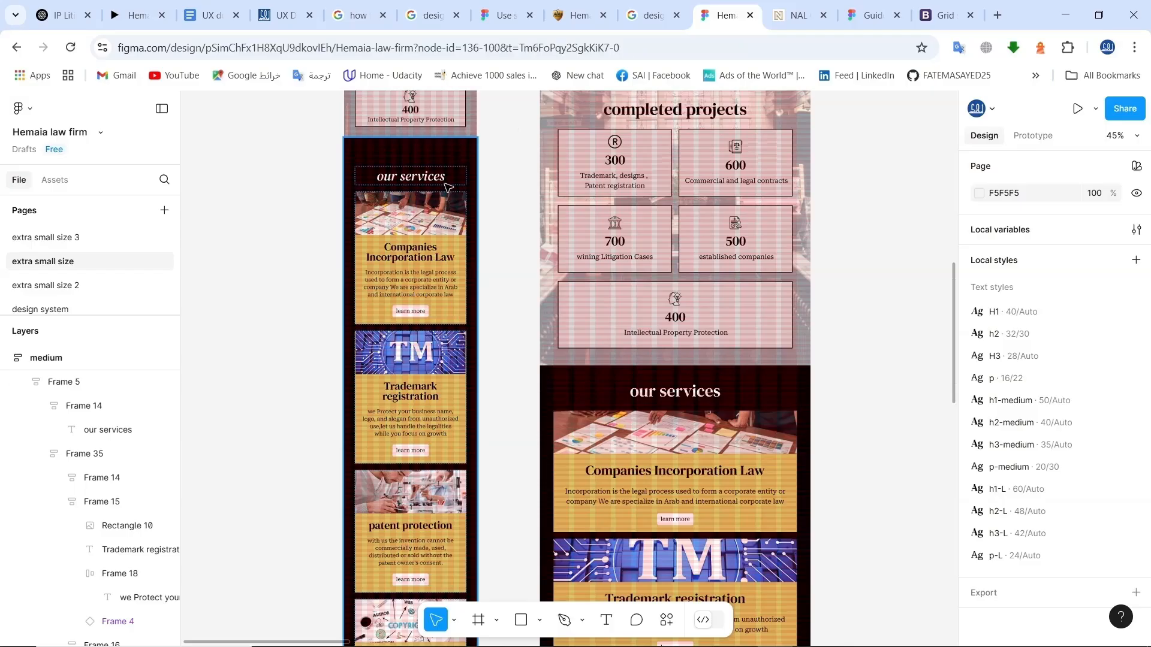
- Wrap the six service cards in the extra-small frame's "our services" section in one frame and apply auto layout to it
{"action": "left_click", "coordinate": [381, 184]}
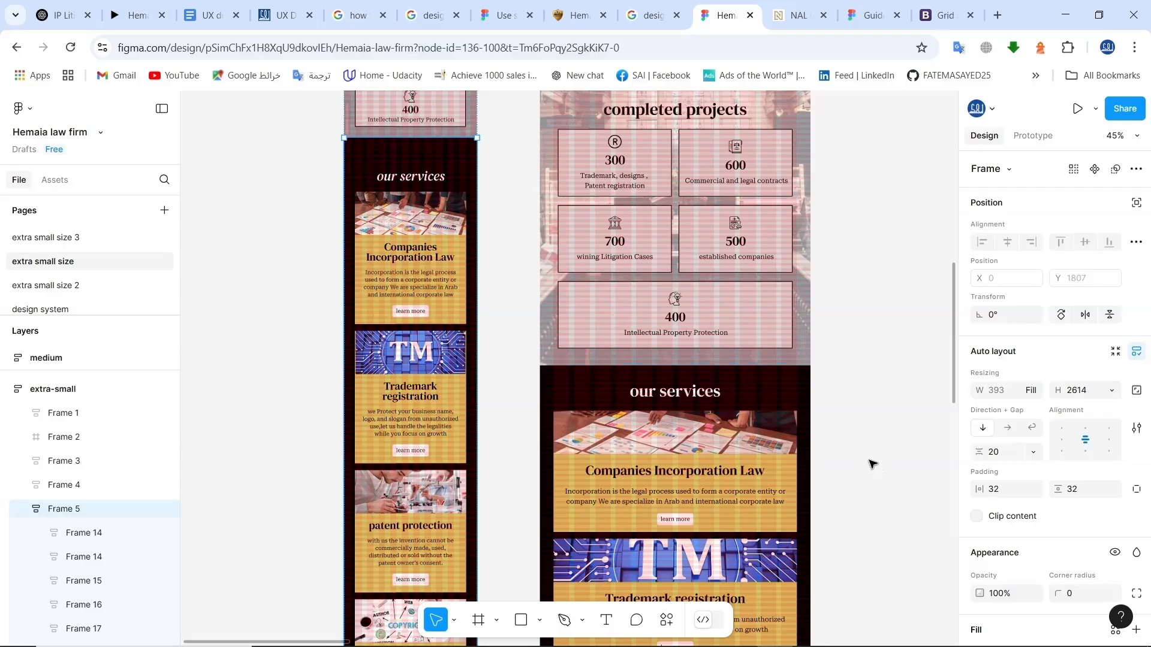
{"action": "scroll", "coordinate": [115, 503], "scroll_direction": "down", "scroll_amount": 2}
{"action": "left_click", "coordinate": [115, 510]}
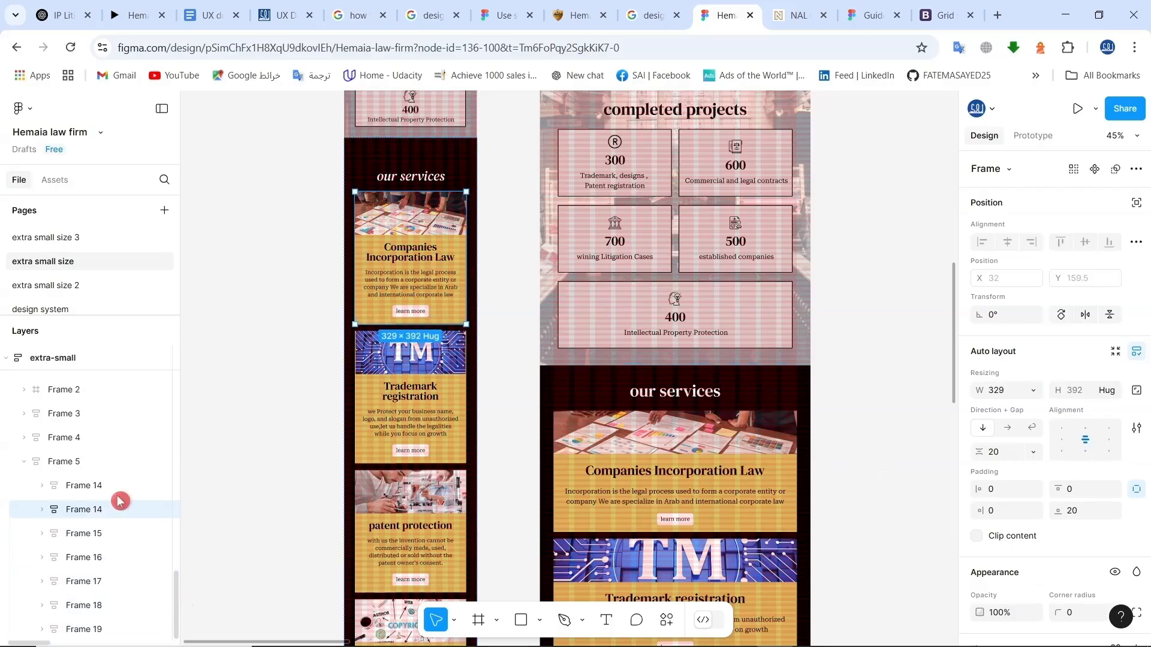
{"action": "left_click", "coordinate": [115, 532], "text": "shift"}
{"action": "left_click", "coordinate": [107, 558], "text": "shift"}
{"action": "left_click", "coordinate": [110, 627], "text": "shift"}
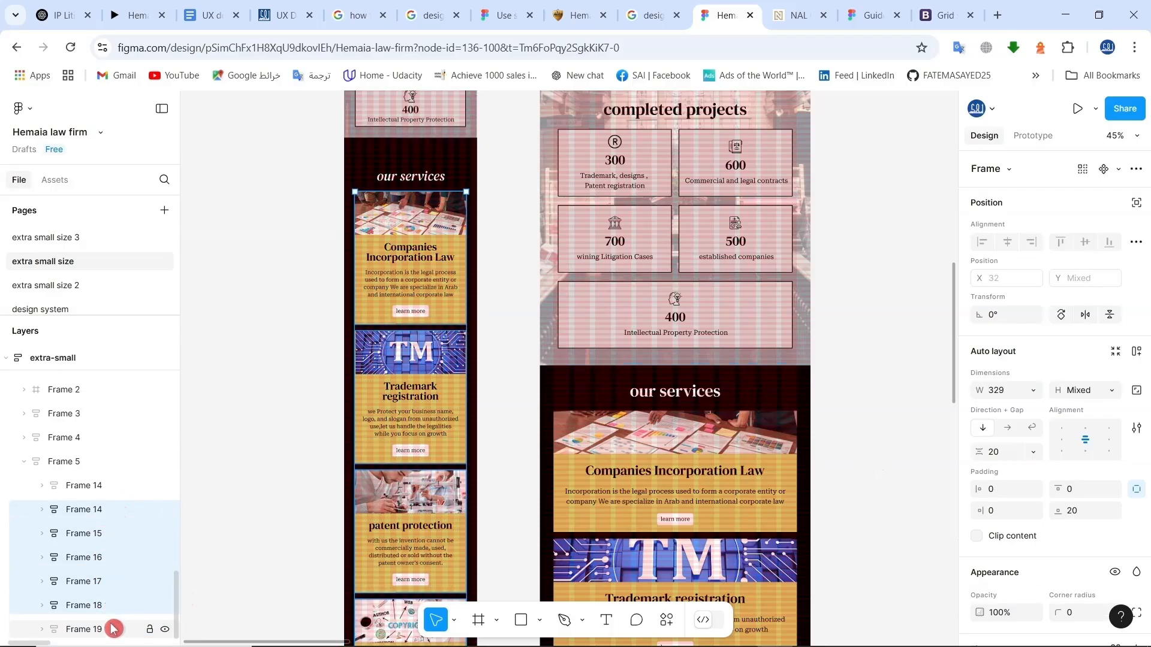
{"action": "right_click", "coordinate": [102, 547]}
{"action": "left_click", "coordinate": [174, 304]}
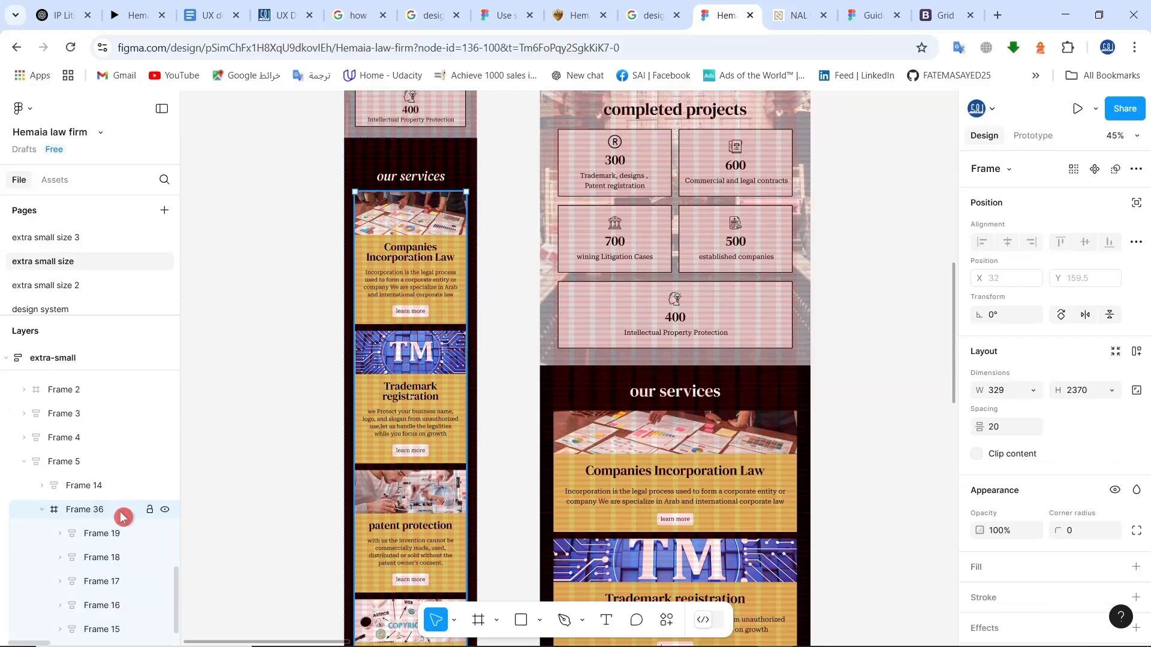
{"action": "left_click", "coordinate": [1136, 356]}
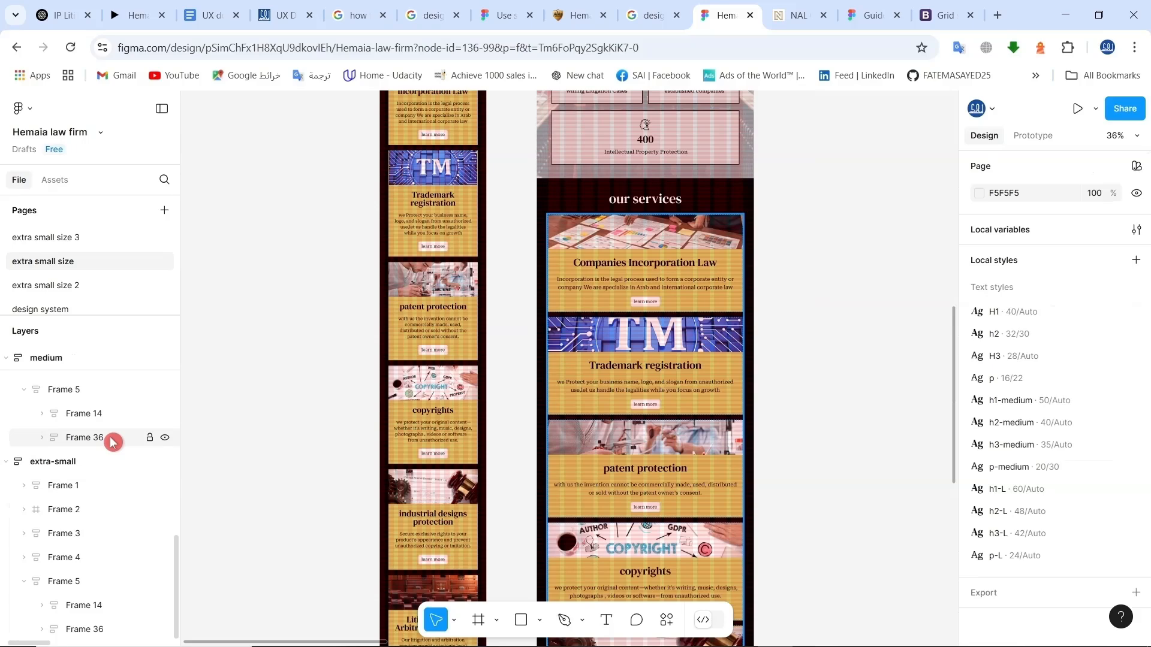
- Set the auto layout of the medium frame's service cards container to wrap
{"action": "left_click", "coordinate": [111, 440]}
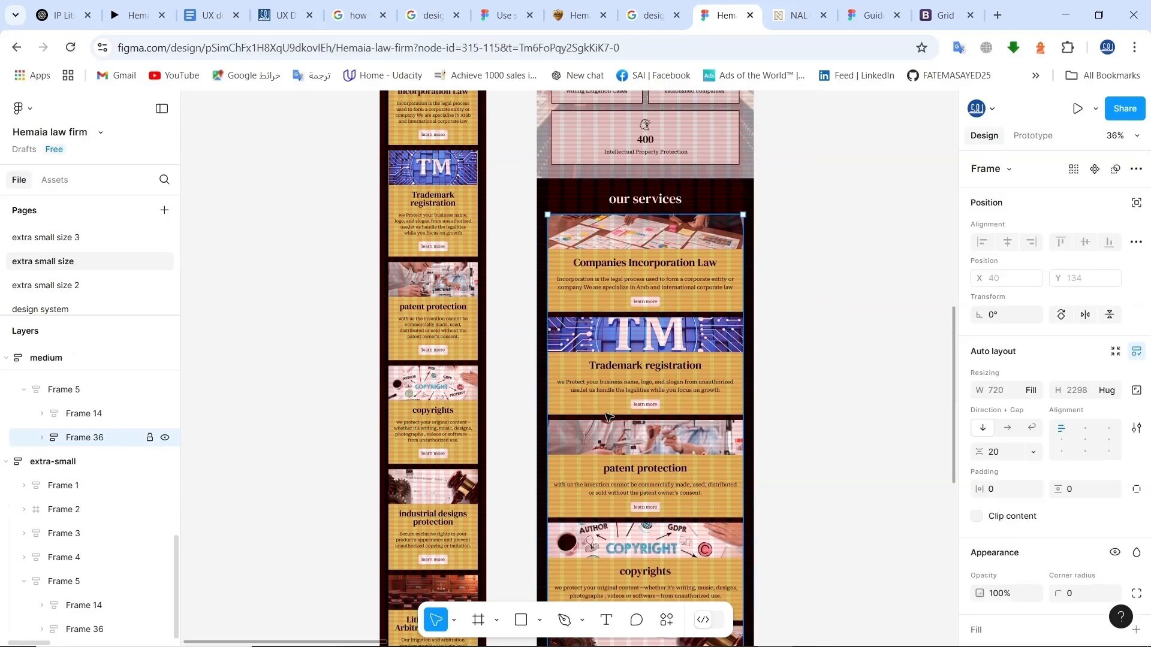
{"action": "left_click", "coordinate": [1033, 430]}
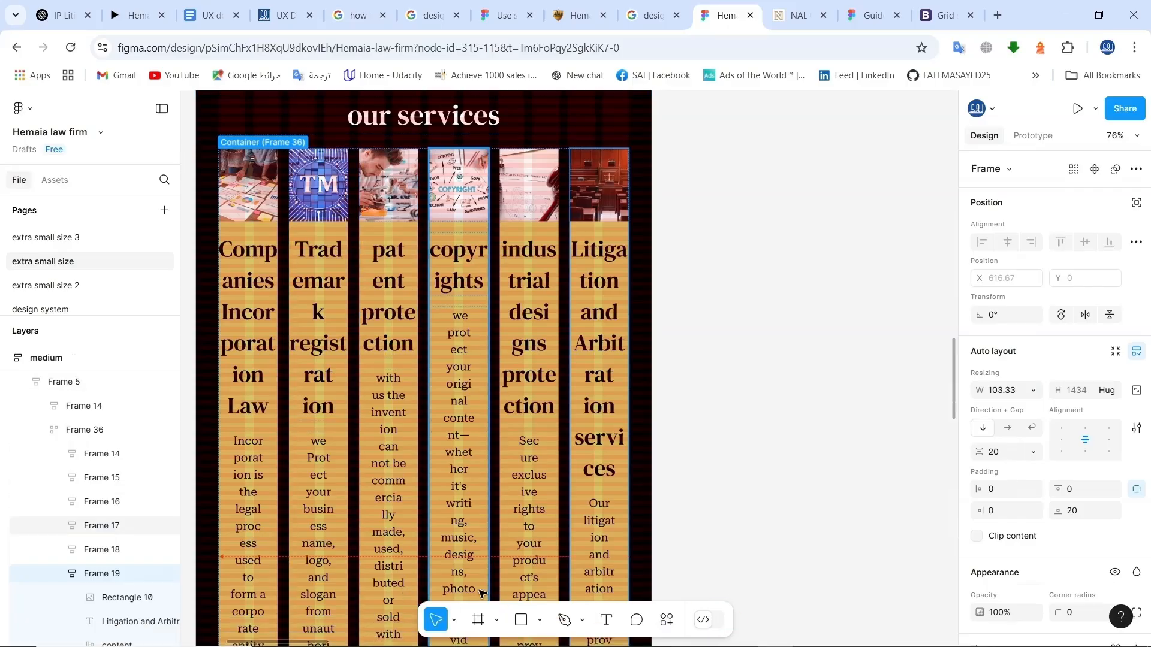
{"action": "left_click_drag", "start_coordinate": [297, 643], "coordinate": [285, 643]}
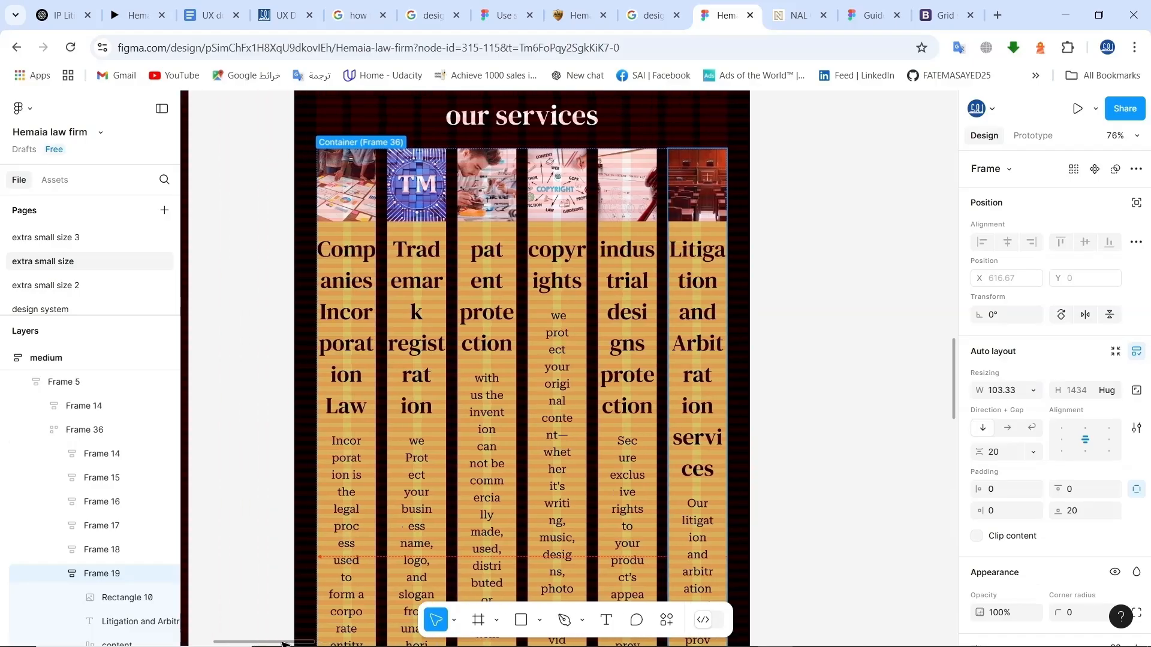
- Widen the medium frame's Companies Incorporation Law card to about half the row and the Trademark registration card beside it to 344
{"action": "left_click", "coordinate": [363, 349]}
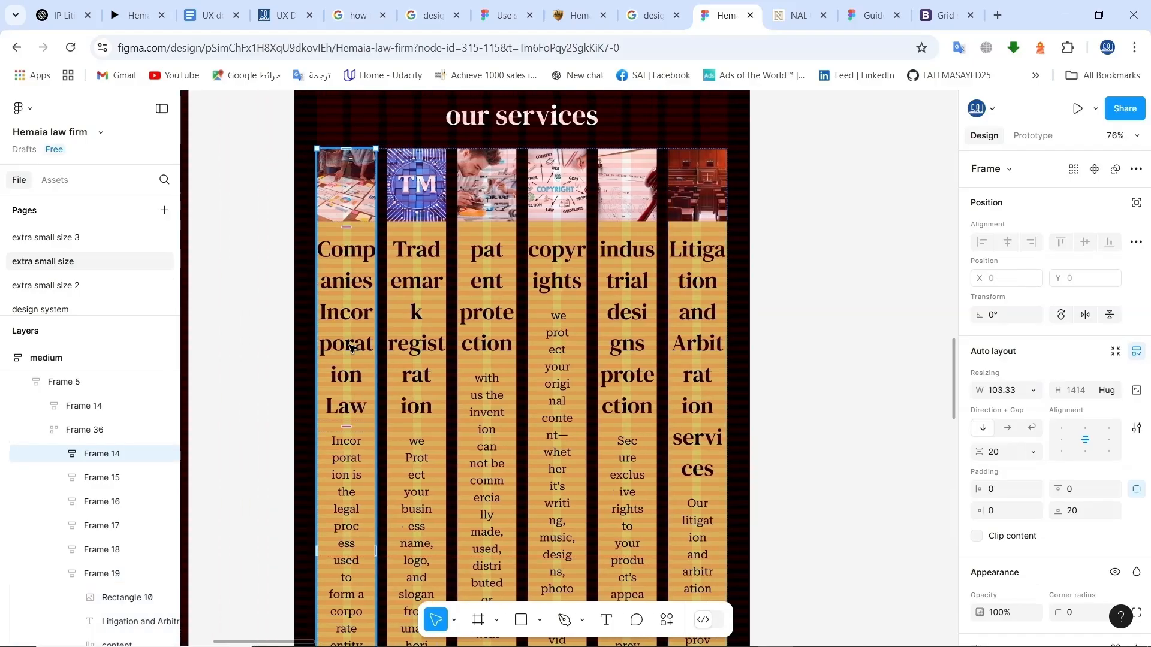
{"action": "scroll", "coordinate": [201, 357], "scroll_direction": "up", "scroll_amount": 1}
{"action": "scroll", "coordinate": [204, 356], "scroll_direction": "up", "scroll_amount": 1}
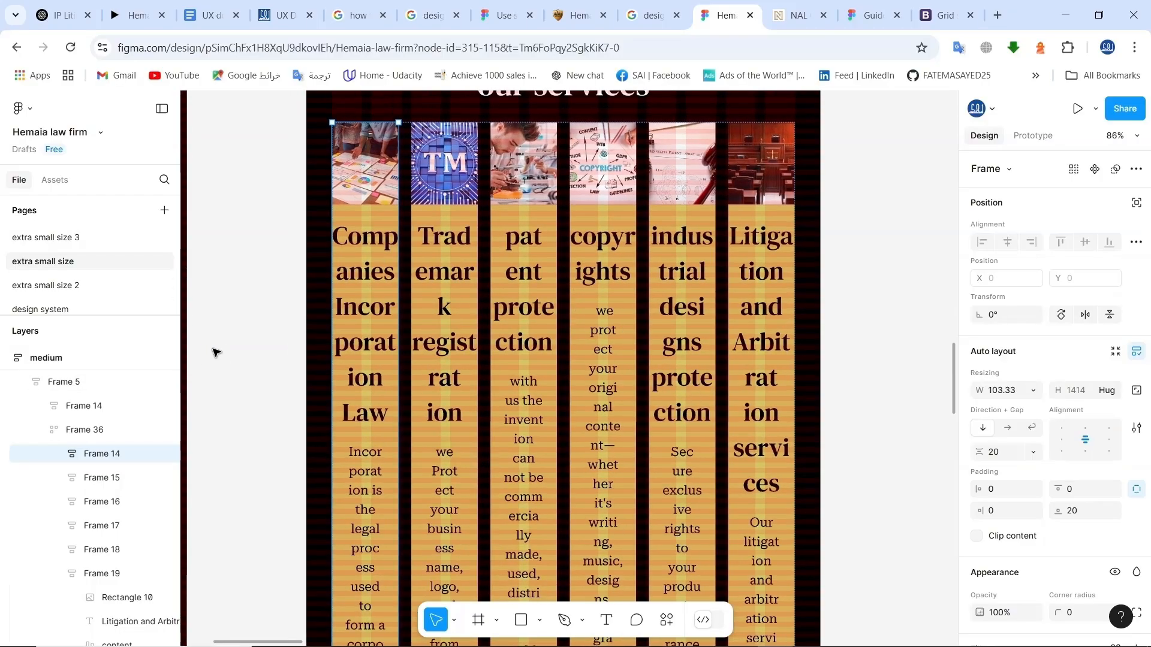
{"action": "scroll", "coordinate": [297, 336], "scroll_direction": "up", "scroll_amount": 1}
{"action": "scroll", "coordinate": [295, 336], "scroll_direction": "up", "scroll_amount": 2}
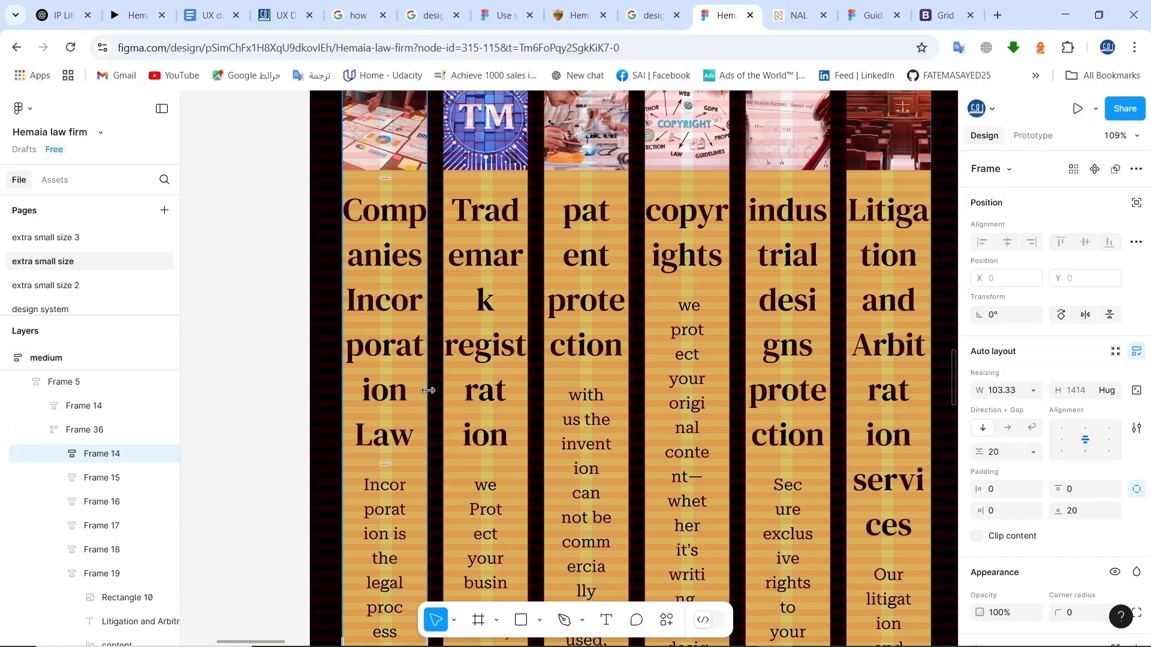
{"action": "left_click_drag", "start_coordinate": [447, 395], "coordinate": [633, 414]}
{"action": "left_click", "coordinate": [690, 362]}
{"action": "left_click_drag", "start_coordinate": [692, 363], "coordinate": [931, 351]}
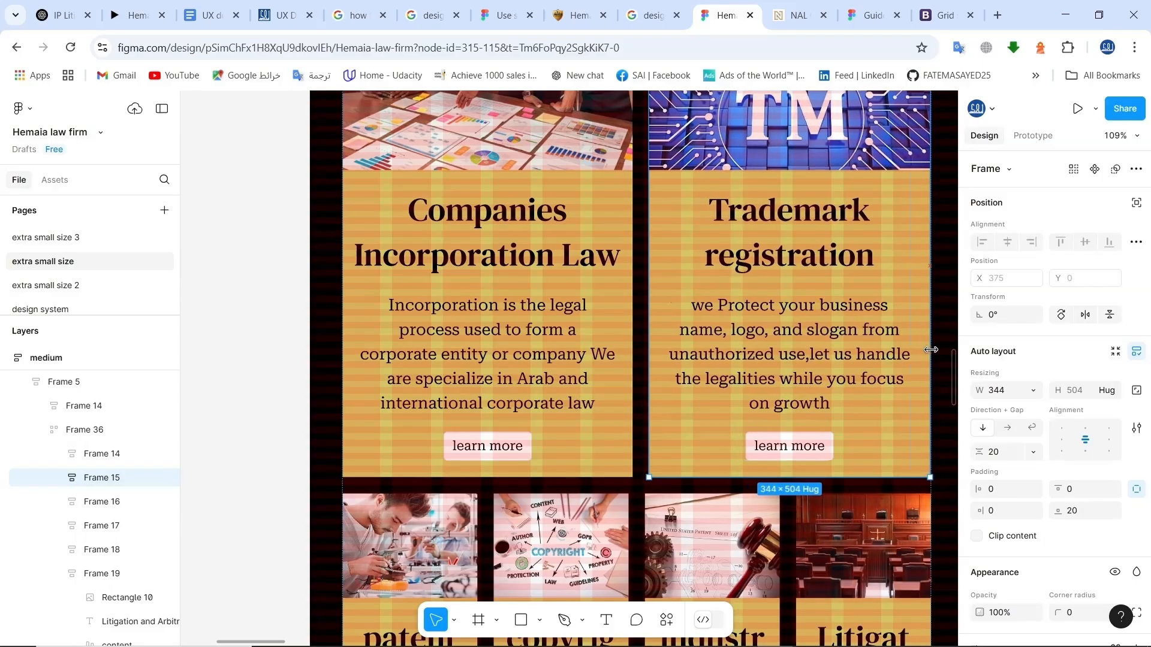
{"action": "key", "text": "Escape"}
- Set the width of the medium frame's patent protection card to 350
{"action": "scroll", "coordinate": [659, 360], "scroll_direction": "down", "scroll_amount": 5}
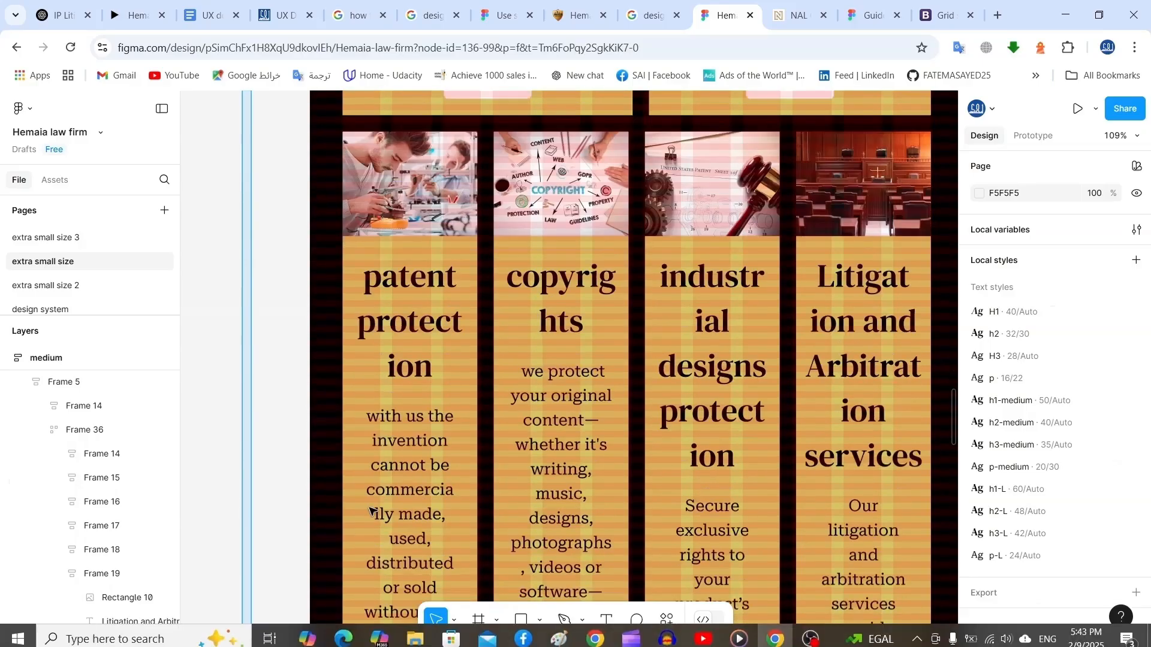
{"action": "left_click", "coordinate": [435, 469]}
{"action": "left_click", "coordinate": [452, 465]}
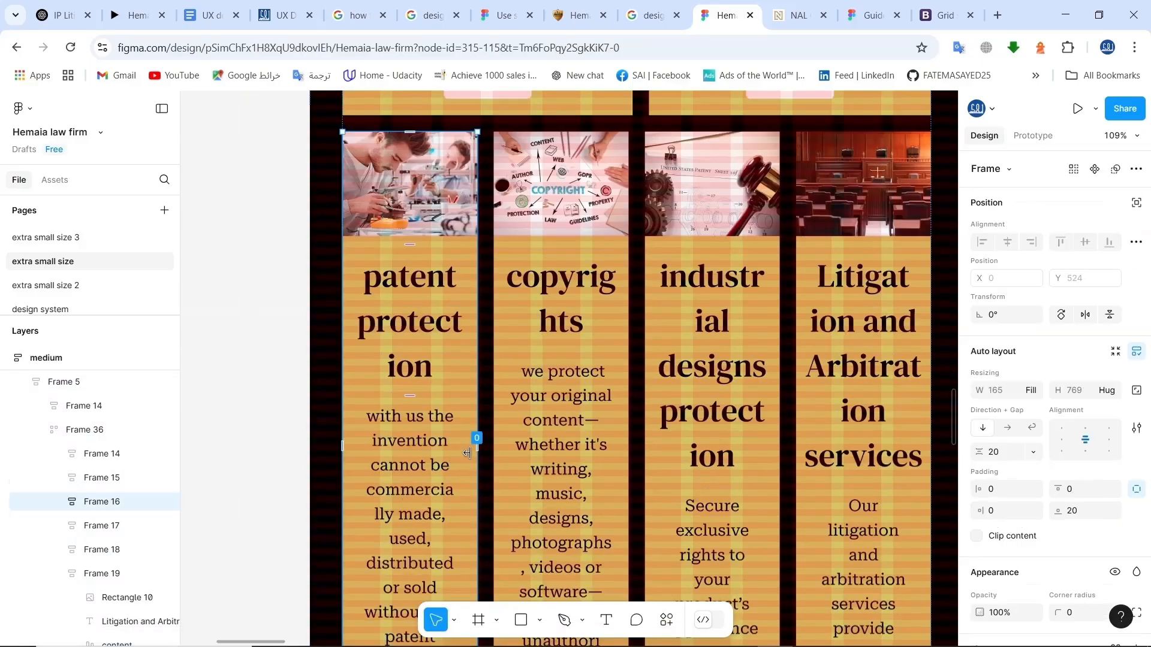
{"action": "left_click", "coordinate": [1001, 391]}
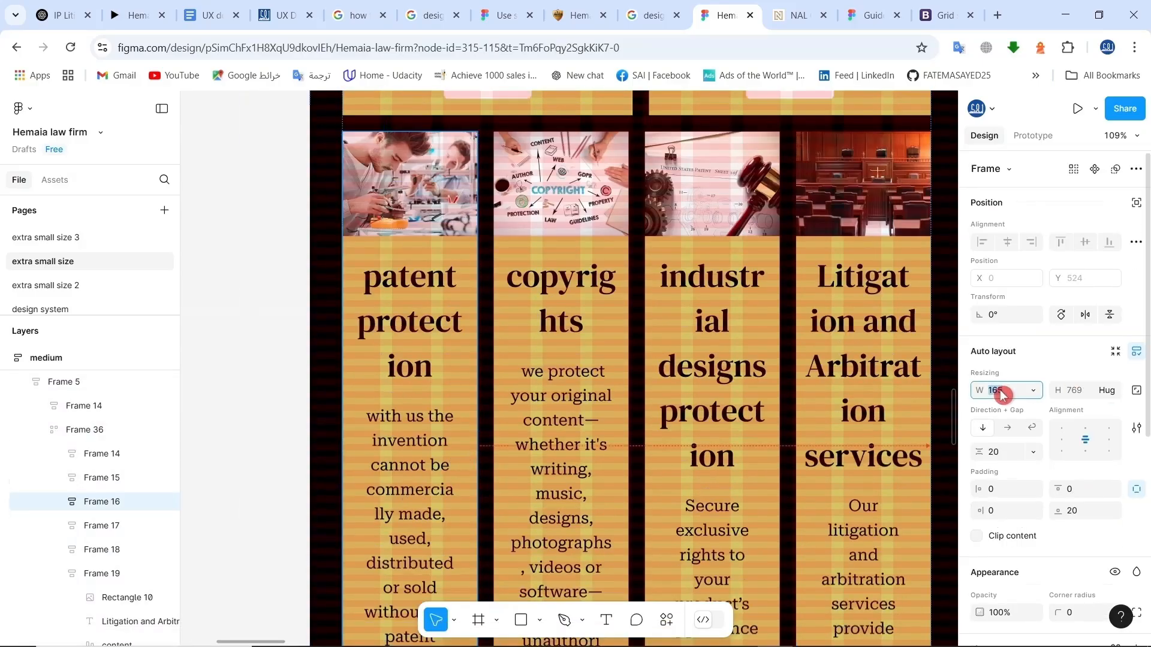
{"action": "type", "text": "350"}
{"action": "key", "text": "Return"}
{"action": "key", "text": "Tab"}
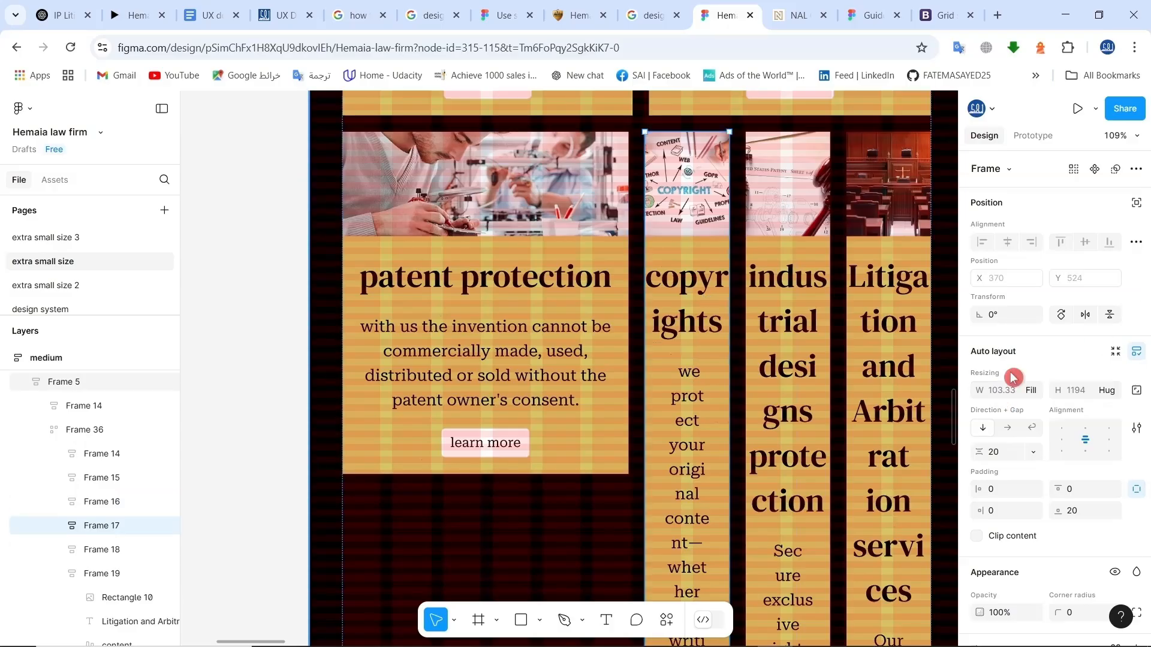
- Set the width of the medium frame's copyrights card to 350
{"action": "left_click", "coordinate": [1002, 390]}
{"action": "type", "text": "35"}
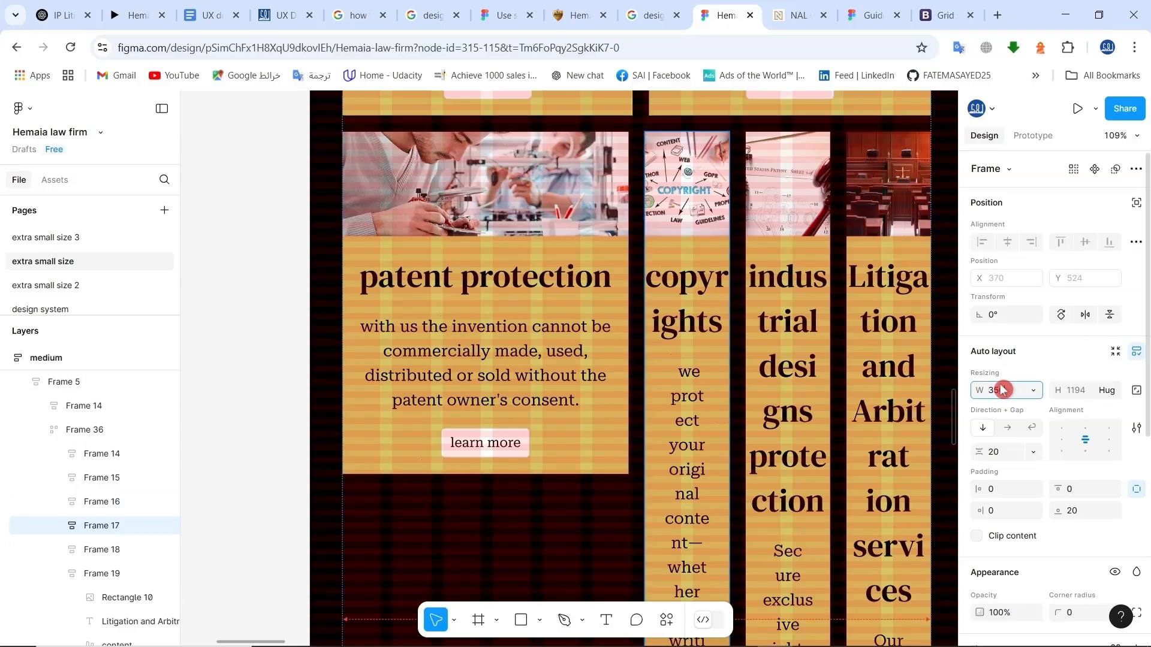
{"action": "type", "text": "0"}
{"action": "key", "text": "Return"}
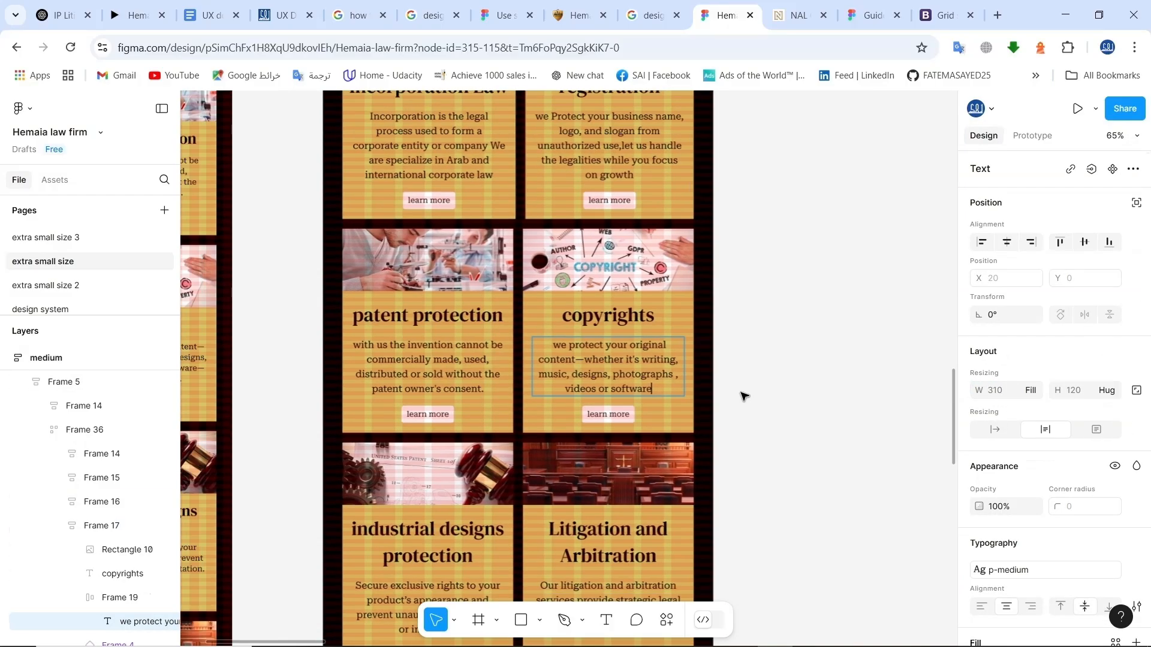
{"action": "scroll", "coordinate": [743, 395], "scroll_direction": "down", "scroll_amount": 3}
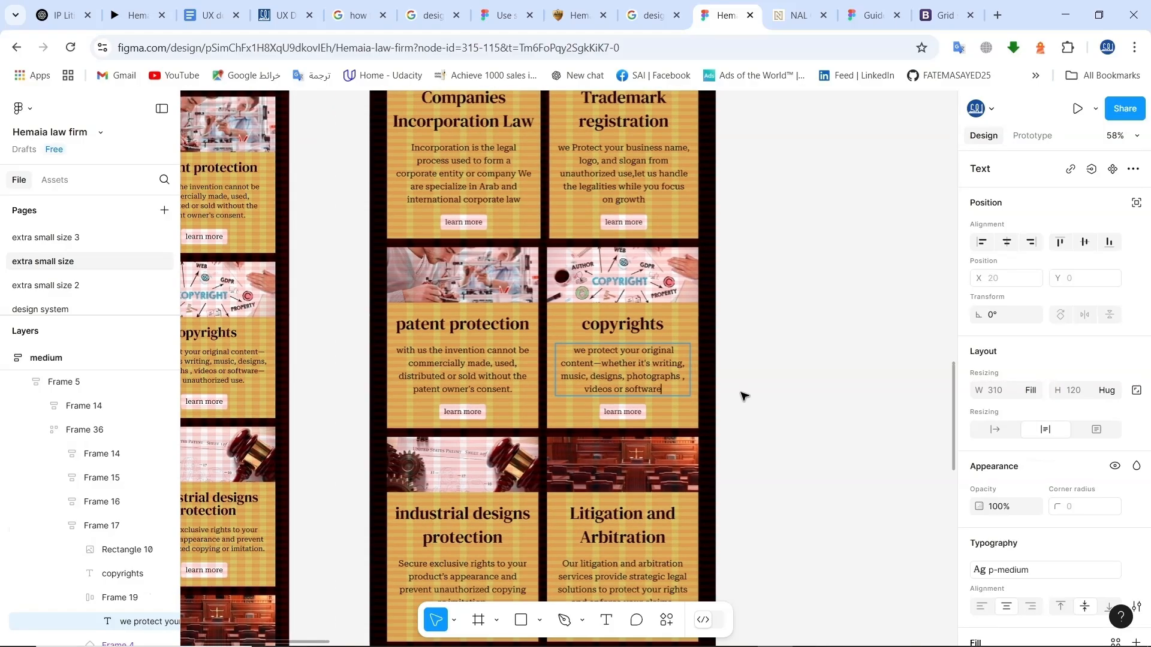
{"action": "scroll", "coordinate": [743, 396], "scroll_direction": "down", "scroll_amount": 2}
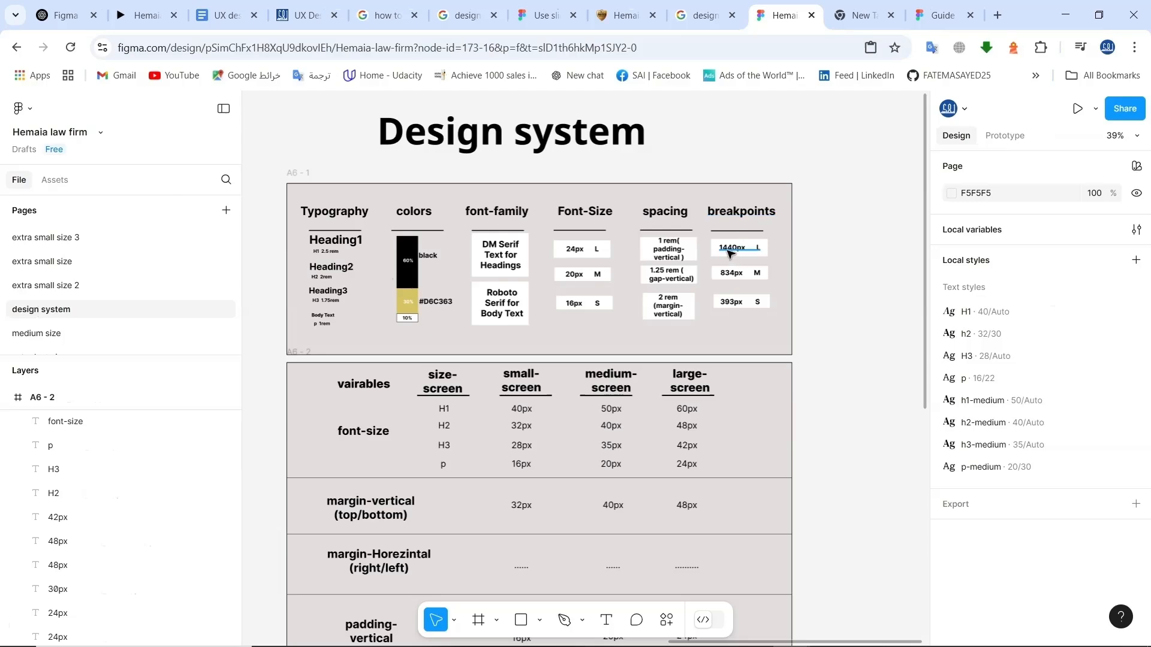
- On the extra small size page, duplicate the medium frame and set the copy's width to 1440
{"action": "left_click", "coordinate": [84, 263]}
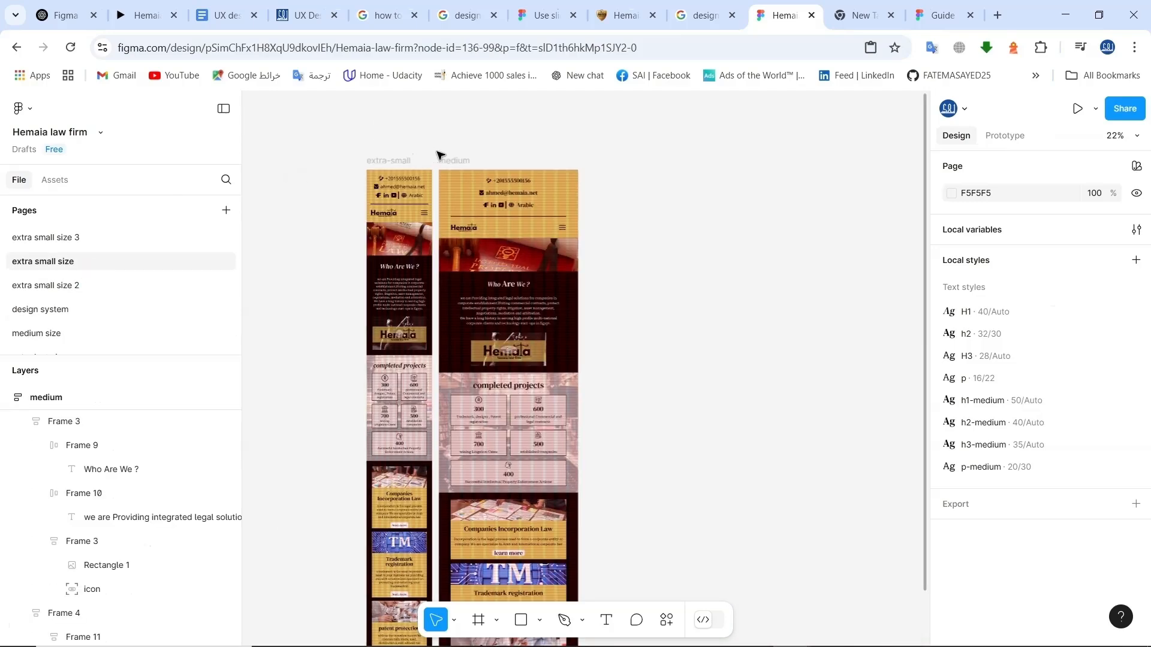
{"action": "left_click", "coordinate": [454, 161]}
{"action": "key", "text": "ctrl+d"}
{"action": "left_click", "coordinate": [979, 390]}
{"action": "type", "text": "1440"}
{"action": "key", "text": "Return"}
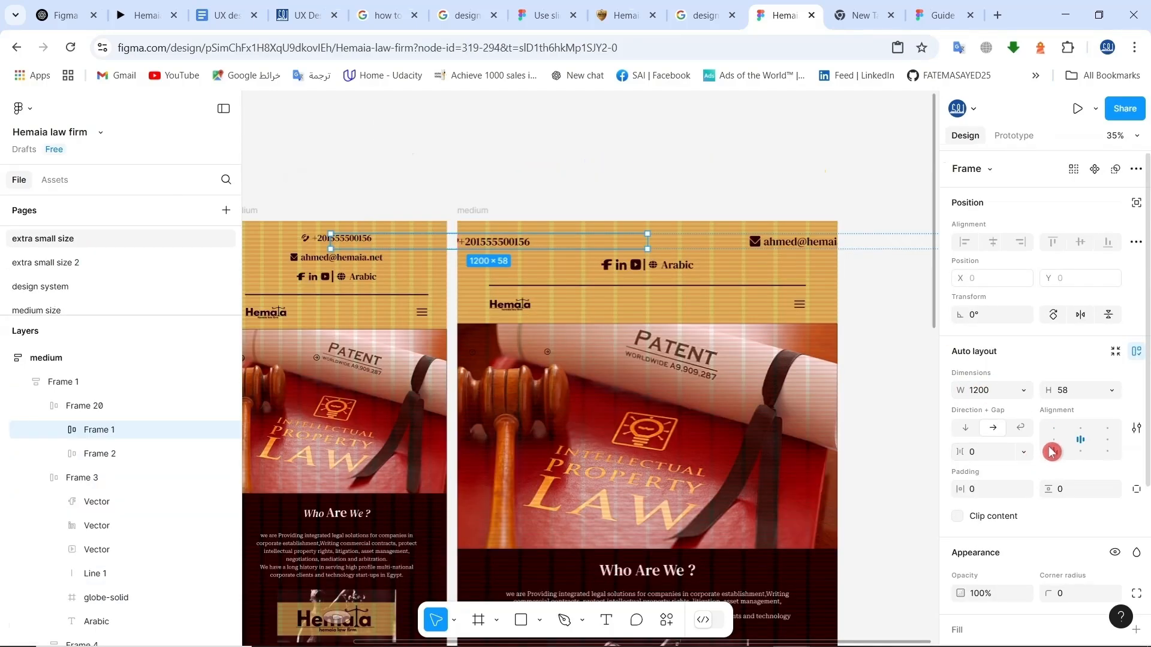
- Adjust the alignment and width sizing of the contact and social rows in the 1440 frame's header so they fit on one line
{"action": "left_click", "coordinate": [1052, 448]}
{"action": "left_click", "coordinate": [135, 455]}
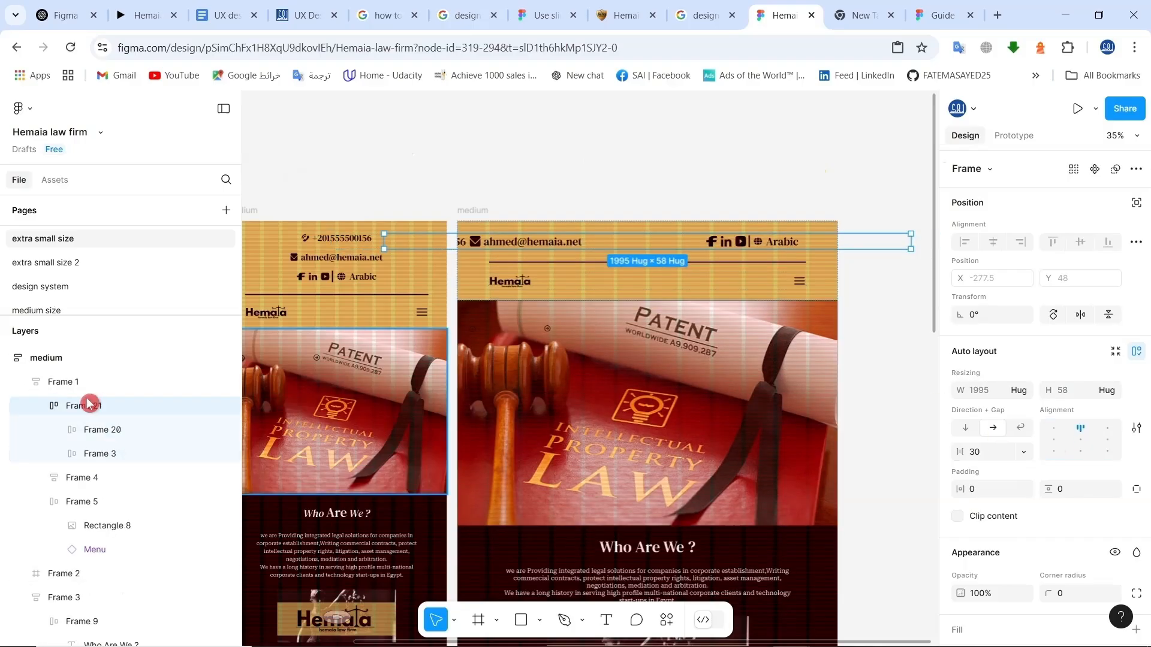
{"action": "left_click", "coordinate": [96, 453]}
{"action": "left_click", "coordinate": [1053, 439]}
{"action": "left_click", "coordinate": [1023, 390]}
{"action": "left_click", "coordinate": [1029, 413]}
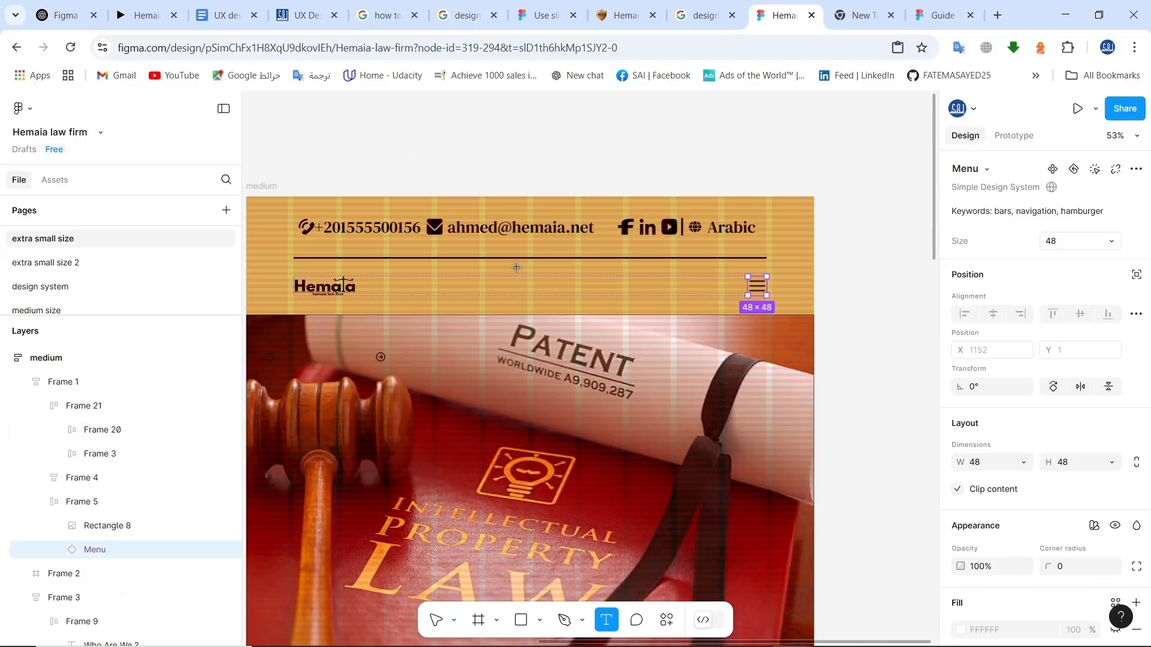
- Replace the hamburger menu icon in the 1440 frame's header with the text links "Home" and "About Us"
{"action": "left_click", "coordinate": [437, 621]}
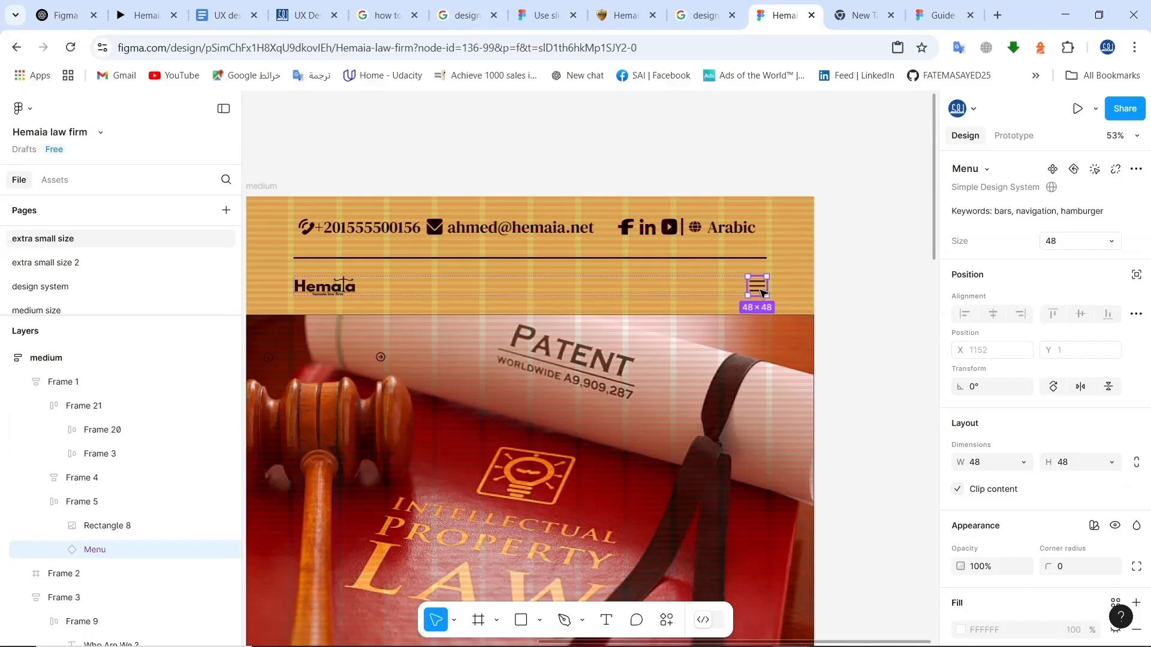
{"action": "key", "text": "Delete"}
{"action": "left_click", "coordinate": [606, 620]}
{"action": "left_click_drag", "start_coordinate": [534, 294], "coordinate": [480, 276]}
{"action": "type", "text": "Home"}
{"action": "key", "text": "Escape"}
{"action": "key", "text": "ctrl+d"}
{"action": "key", "text": "Return"}
{"action": "type", "text": "About Us"}
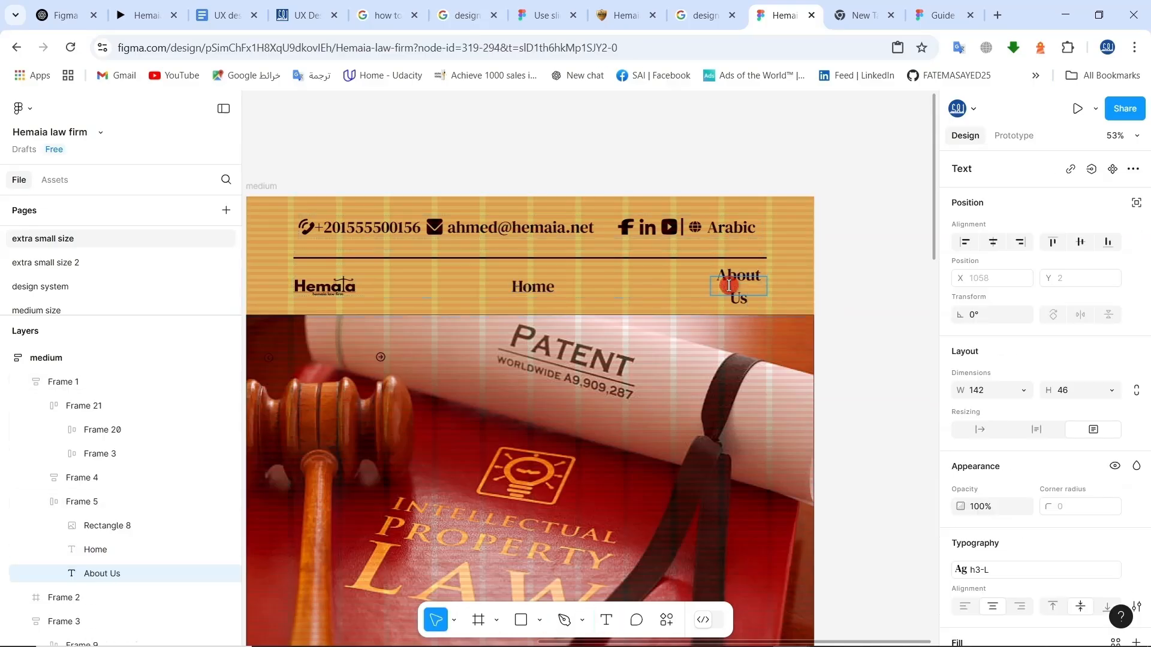
- Add an "Our Services" link after "About Us" in the header navigation and set its text resizing to auto height
{"action": "key", "text": "Escape"}
{"action": "left_click_drag", "start_coordinate": [768, 304], "coordinate": [817, 314]}
{"action": "key", "text": "ctrl+v"}
{"action": "double_click", "coordinate": [745, 288]}
{"action": "type", "text": "our"}
{"action": "key", "text": "BackSpace"}
{"action": "key", "text": "BackSpace"}
{"action": "key", "text": "BackSpace"}
{"action": "type", "text": "Our Services"}
{"action": "left_click", "coordinate": [1033, 431]}
- Duplicate the "Our Services" link and change the copy's text to "Contacts"
{"action": "key", "text": "ctrl+d"}
{"action": "key", "text": "Return"}
{"action": "type", "text": "Contacts"}
{"action": "key", "text": "Escape"}
{"action": "key", "text": "Escape"}
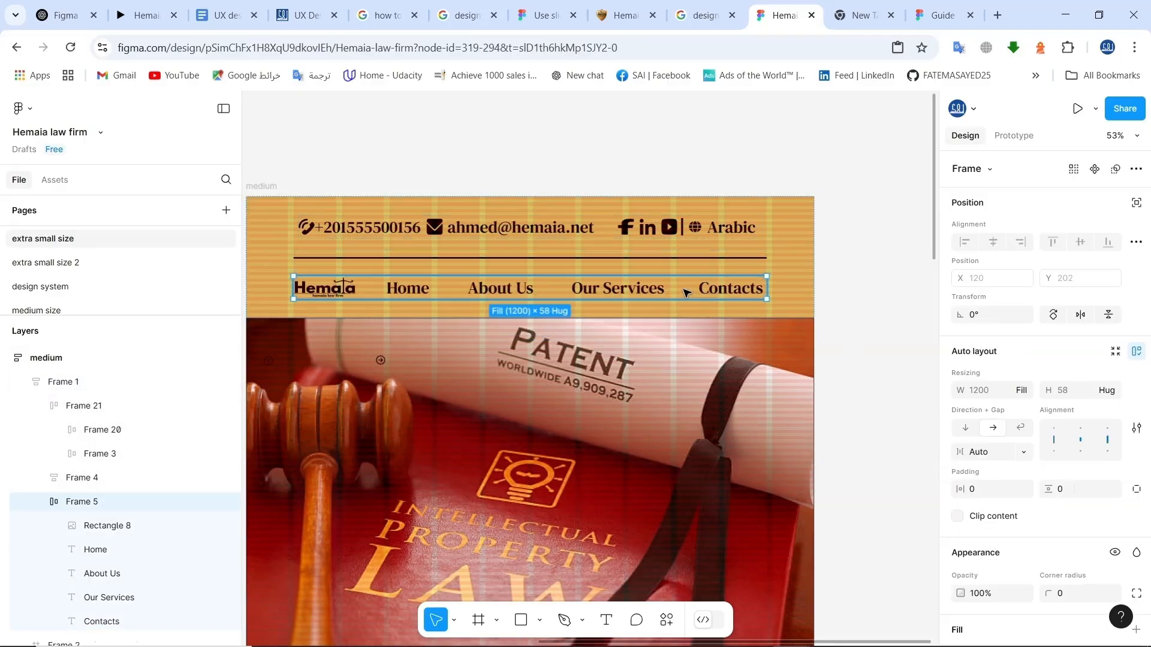
{"action": "left_click", "coordinate": [318, 293]}
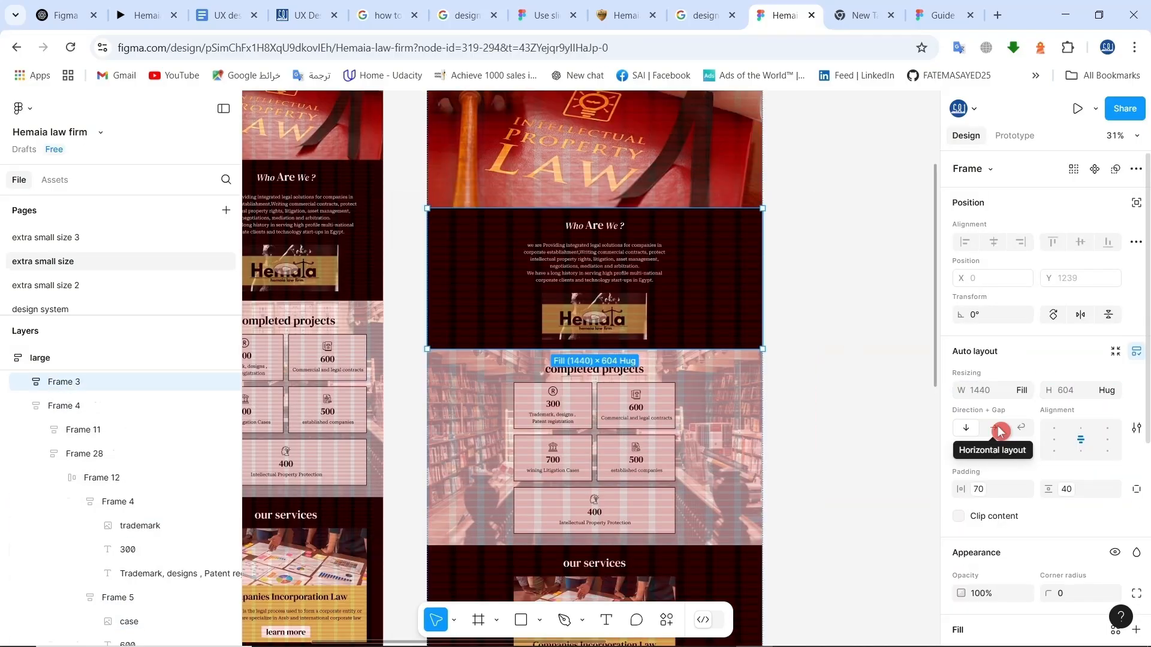
- Switch the large frame's "Who Are We ?" section to a horizontal layout
{"action": "left_click", "coordinate": [999, 432]}
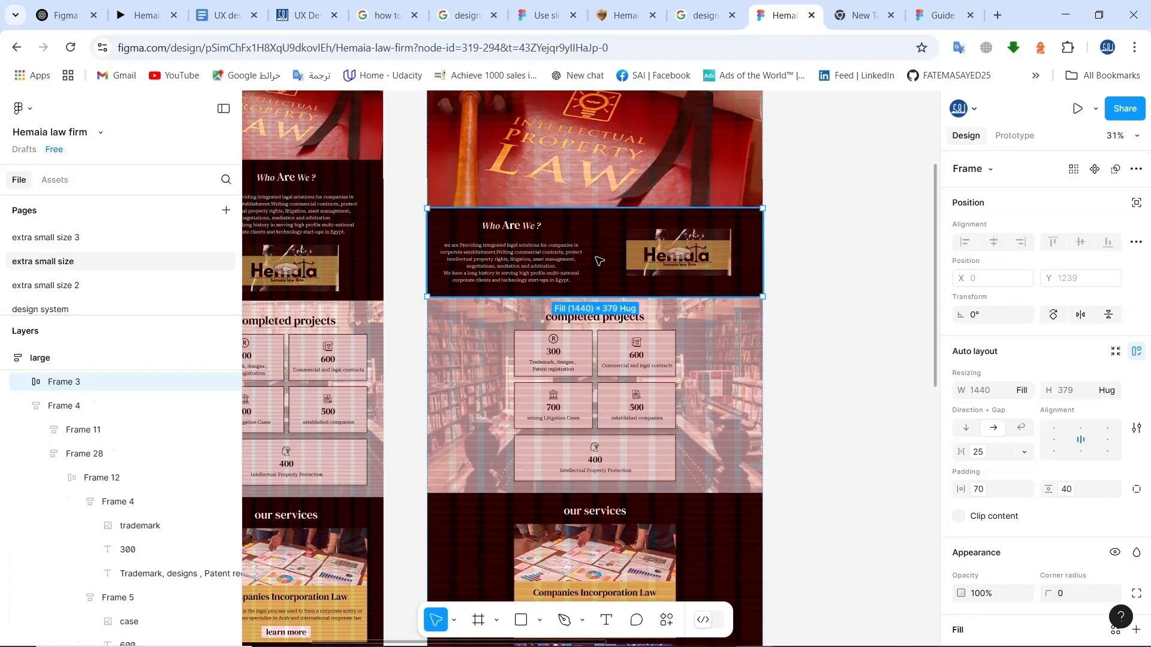
{"action": "mouse_move", "coordinate": [593, 257]}
{"action": "scroll", "coordinate": [574, 252], "scroll_direction": "up", "scroll_amount": 4}
- Set the width of the first four "completed projects" cards in the large frame to 210
{"action": "double_click", "coordinate": [391, 383]}
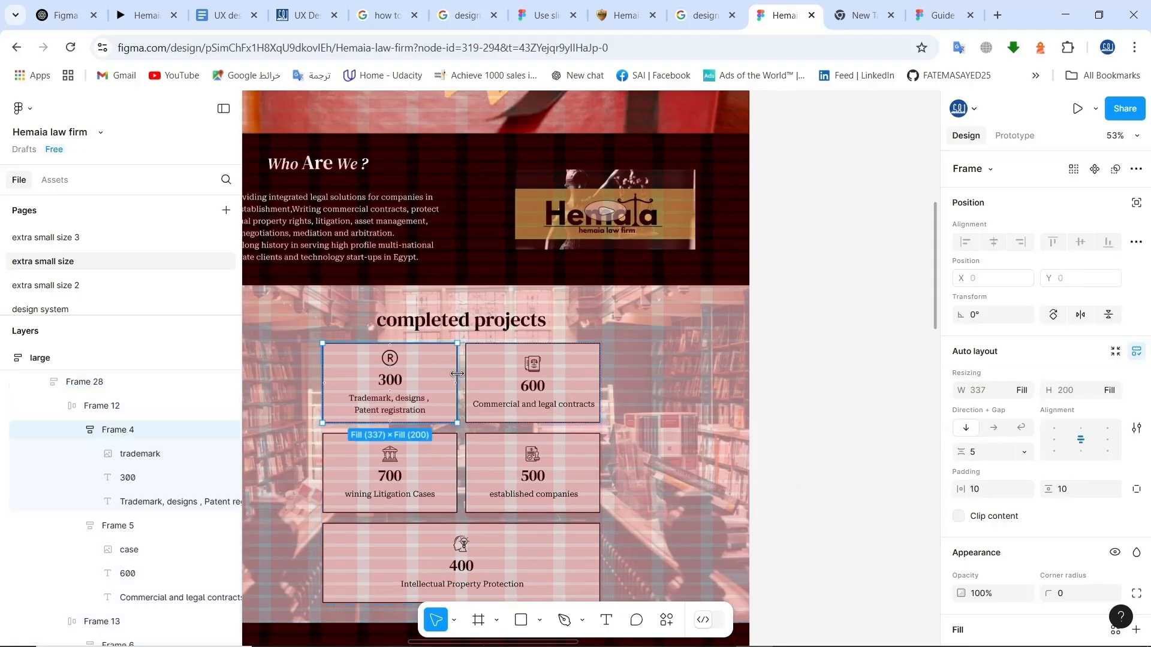
{"action": "left_click", "coordinate": [983, 391]}
{"action": "type", "text": "210"}
{"action": "left_click", "coordinate": [507, 383]}
{"action": "left_click", "coordinate": [424, 480]}
{"action": "left_click", "coordinate": [984, 392]}
{"action": "left_click", "coordinate": [507, 473]}
{"action": "left_click", "coordinate": [983, 392]}
{"action": "type", "text": "210"}
{"action": "key", "text": "Return"}
- Set the width of the "Intellectual Property Protection" card to 210
{"action": "left_click", "coordinate": [461, 560]}
{"action": "left_click", "coordinate": [984, 392]}
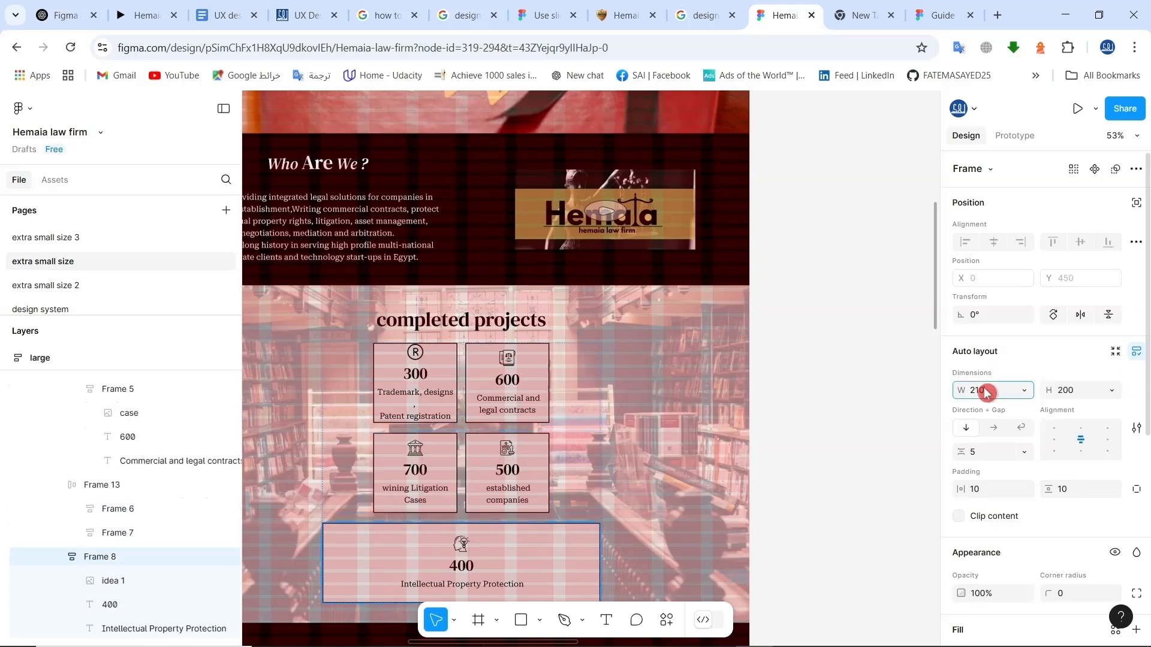
{"action": "type", "text": "210"}
{"action": "key", "text": "Return"}
- Arrange the five "completed projects" cards in one horizontal row and adjust the width resizing of the card-pair frame
{"action": "left_click", "coordinate": [72, 432]}
{"action": "left_click", "coordinate": [993, 428]}
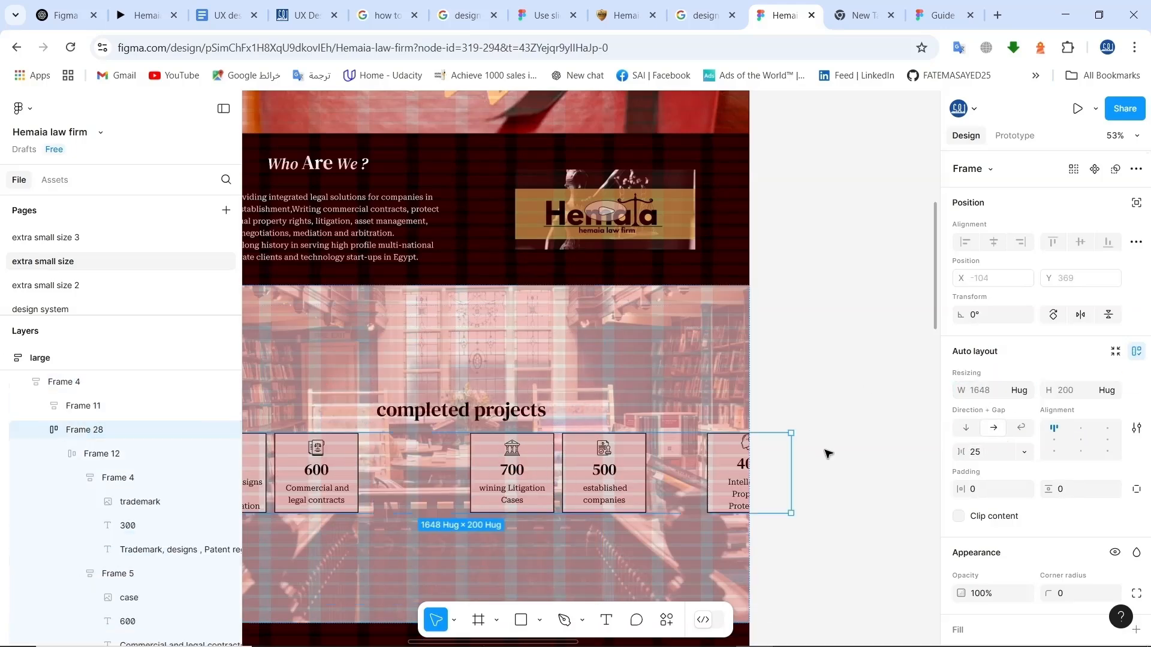
{"action": "double_click", "coordinate": [496, 465]}
{"action": "double_click", "coordinate": [499, 465]}
{"action": "left_click", "coordinate": [580, 462]}
{"action": "left_click", "coordinate": [366, 472]}
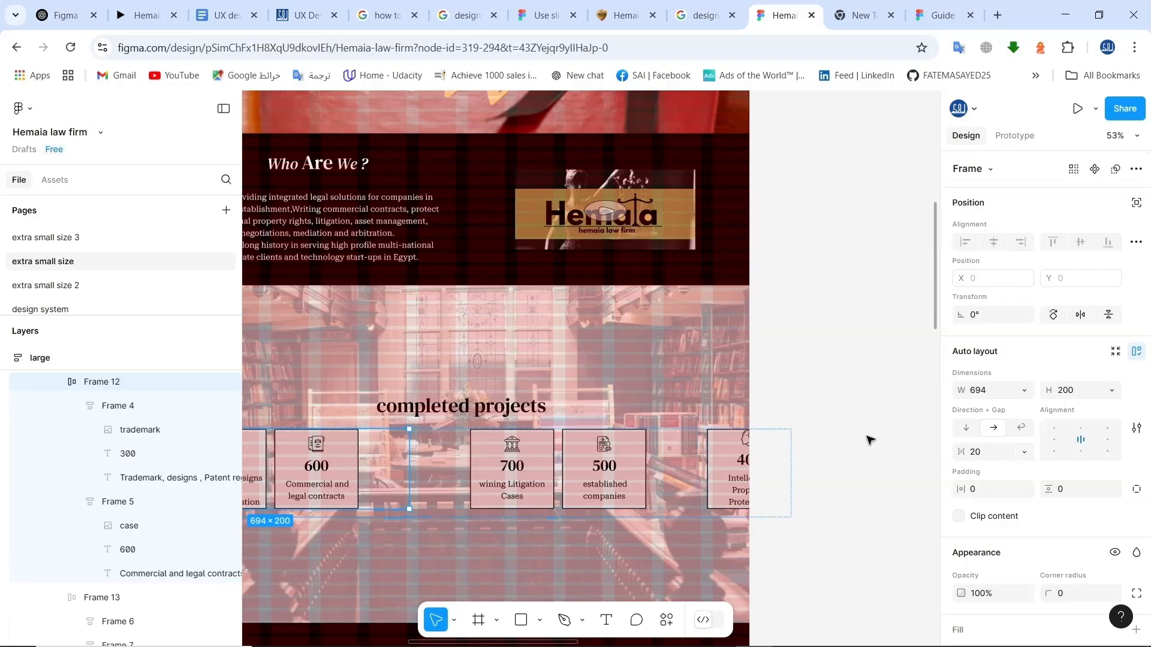
{"action": "left_click", "coordinate": [1024, 390]}
{"action": "left_click", "coordinate": [1013, 406]}
{"action": "left_click", "coordinate": [718, 409]}
- Set the large frame's "our services" card container to wrap, narrow the first card and set the "Trademark registration" card's width to 370
{"action": "scroll", "coordinate": [717, 409], "scroll_direction": "down", "scroll_amount": 3}
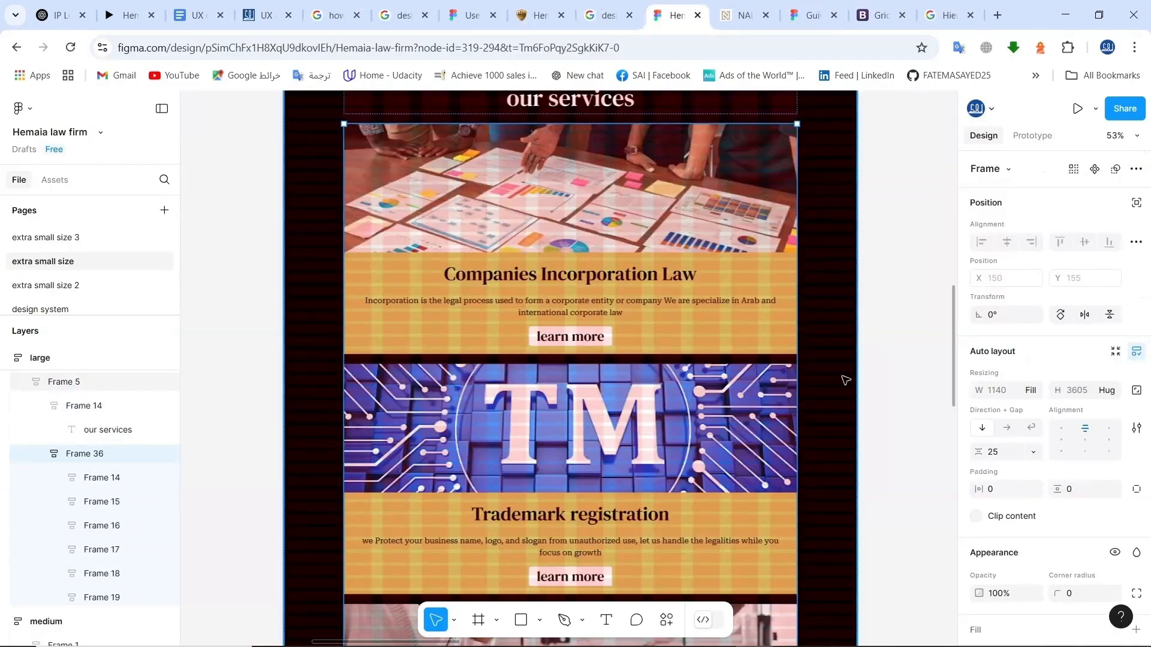
{"action": "left_click", "coordinate": [1031, 428]}
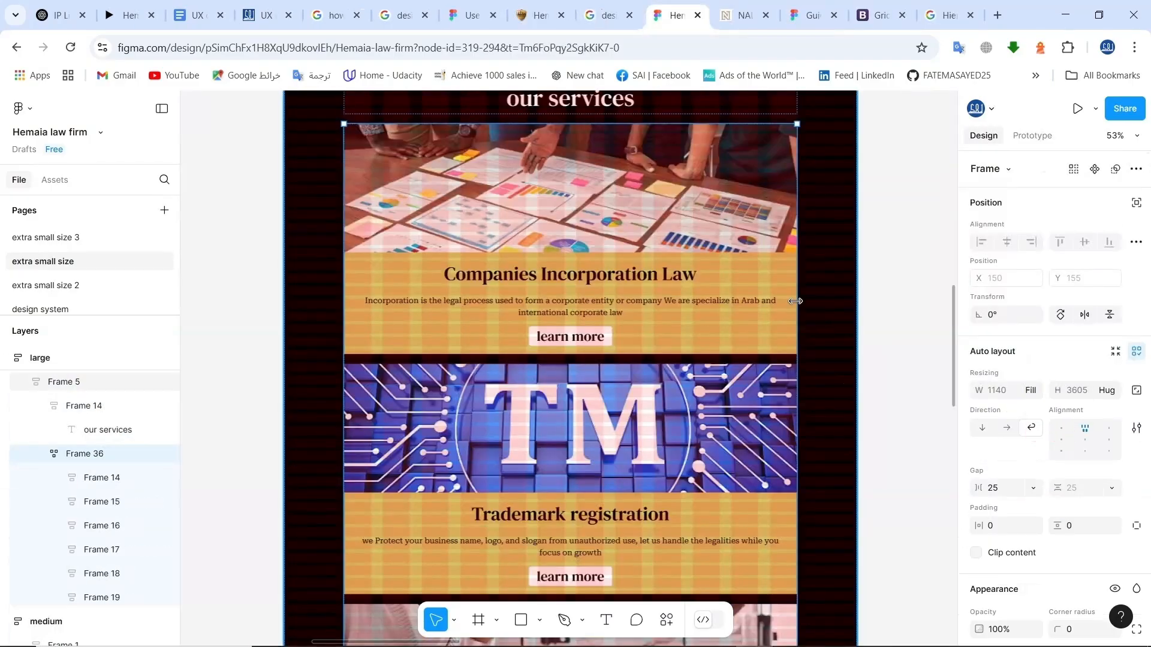
{"action": "double_click", "coordinate": [794, 301]}
{"action": "left_click_drag", "start_coordinate": [797, 303], "coordinate": [491, 322]}
{"action": "left_click", "coordinate": [102, 501]}
{"action": "left_click", "coordinate": [996, 393]}
{"action": "type", "text": "370"}
{"action": "key", "text": "Return"}
- Set the width of the "patent protection" and "copyrights" service cards to 370
{"action": "left_click", "coordinate": [103, 526]}
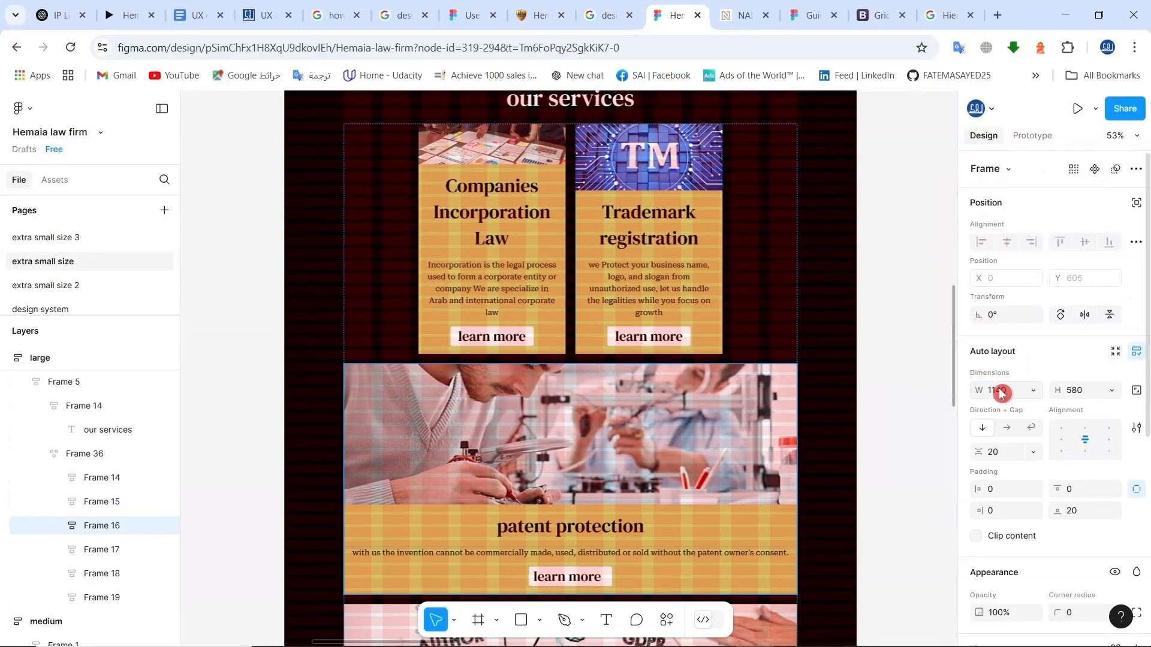
{"action": "left_click", "coordinate": [1000, 393]}
{"action": "type", "text": "370"}
{"action": "key", "text": "Return"}
{"action": "left_click", "coordinate": [105, 549]}
{"action": "left_click", "coordinate": [999, 393]}
{"action": "type", "text": "370"}
- Set the width of the "industrial designs protection" and "Litigation and Arbitration" service cards to 370
{"action": "left_click", "coordinate": [103, 574]}
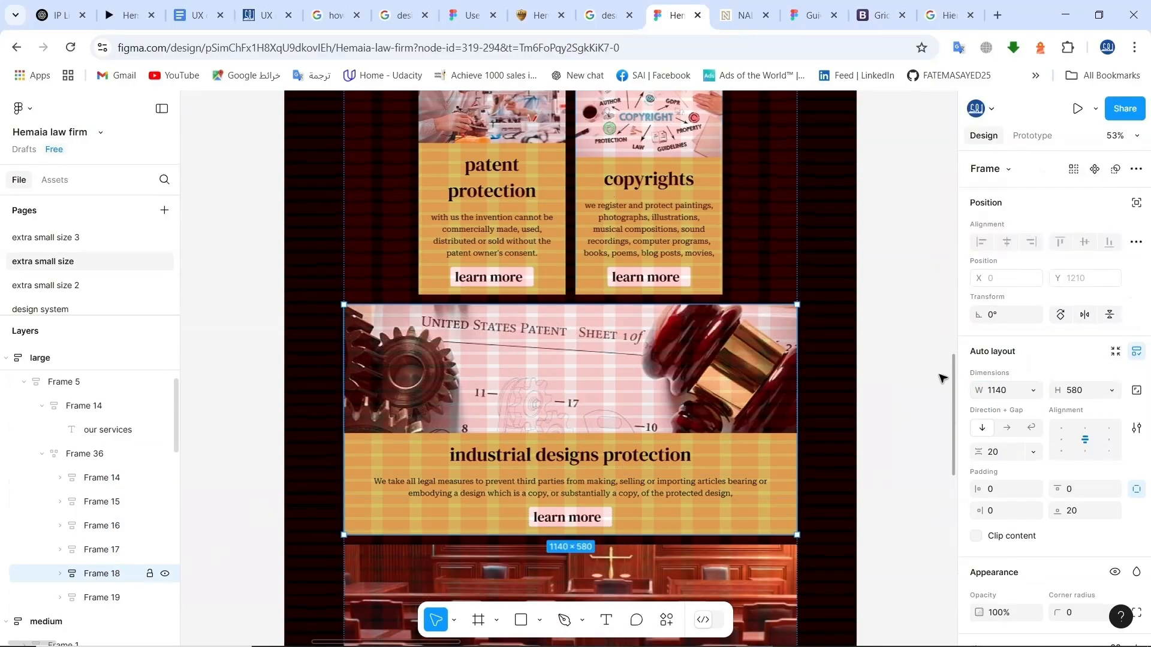
{"action": "left_click", "coordinate": [999, 393]}
{"action": "type", "text": "370"}
{"action": "left_click", "coordinate": [120, 597]}
{"action": "left_click", "coordinate": [1034, 393]}
{"action": "left_click", "coordinate": [1000, 397]}
{"action": "type", "text": "370"}
- Reduce the horizontal gap in the service card container so that three cards fit per row
{"action": "left_click", "coordinate": [85, 454]}
{"action": "scroll", "coordinate": [570, 359], "scroll_direction": "up", "scroll_amount": 5}
{"action": "left_click_drag", "start_coordinate": [979, 487], "coordinate": [968, 488]}
{"action": "scroll", "coordinate": [883, 362], "scroll_direction": "down", "scroll_amount": 1}
{"action": "scroll", "coordinate": [883, 362], "scroll_direction": "down", "scroll_amount": 3}
{"action": "left_click", "coordinate": [785, 483]}
{"action": "left_click_drag", "start_coordinate": [786, 485], "coordinate": [785, 537]}
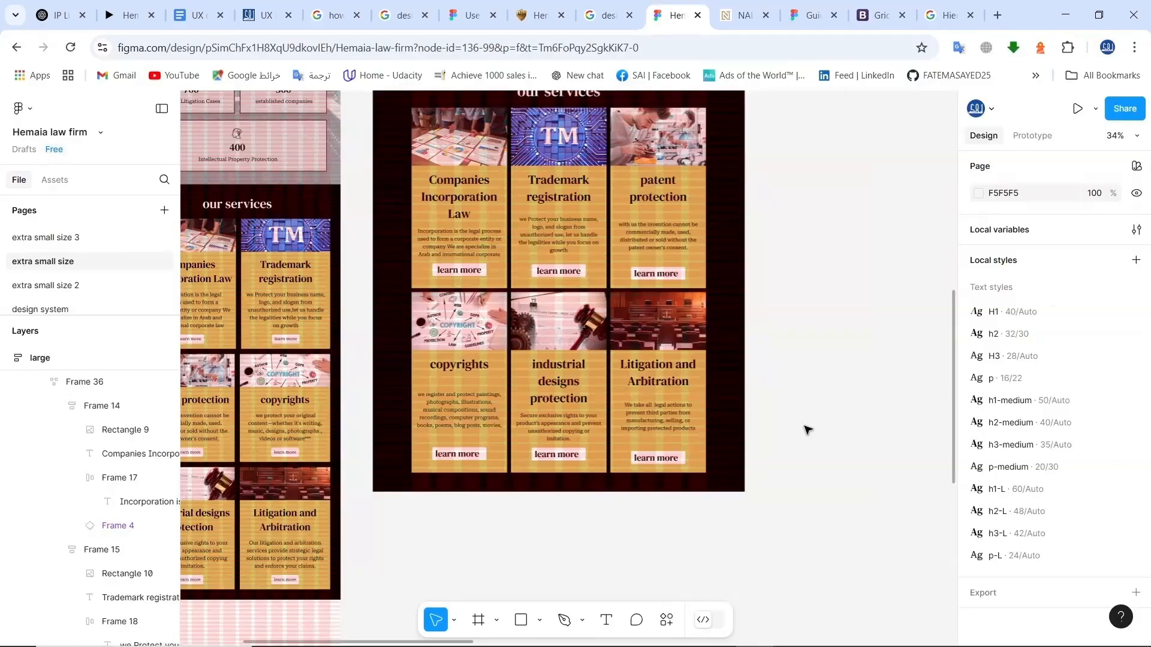
- Examine the extra-small, medium and large layouts side by side
{"action": "scroll", "coordinate": [806, 429], "scroll_direction": "down", "scroll_amount": 5}
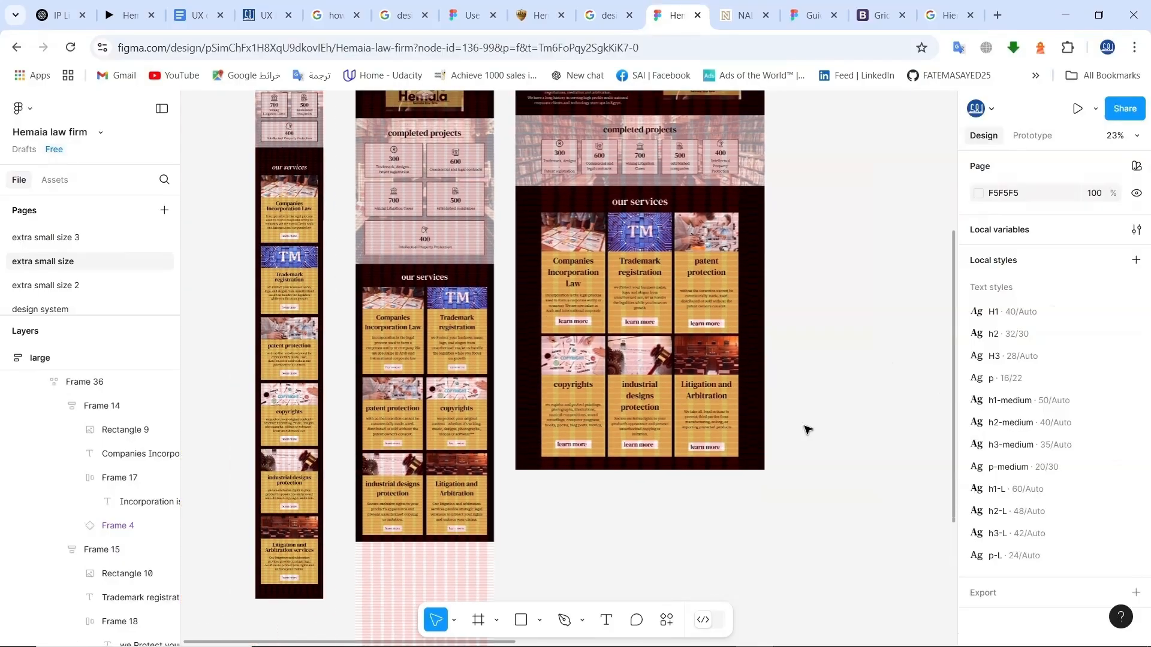
{"action": "scroll", "coordinate": [806, 429], "scroll_direction": "down", "scroll_amount": 5}
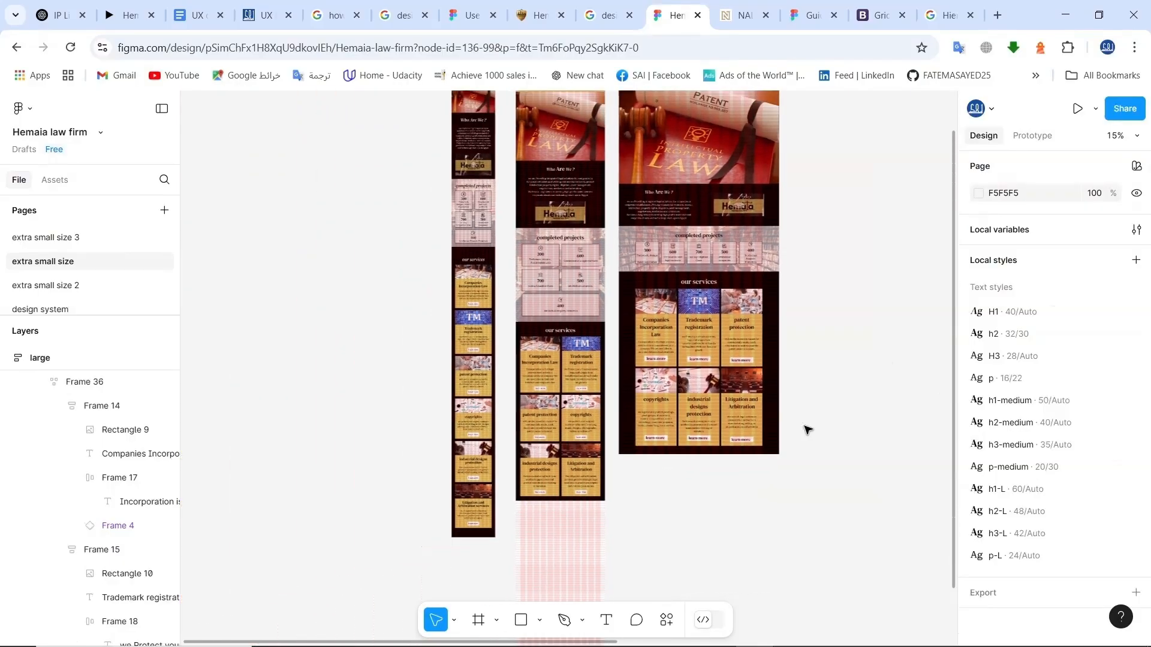
{"action": "scroll", "coordinate": [863, 323], "scroll_direction": "up", "scroll_amount": 3}
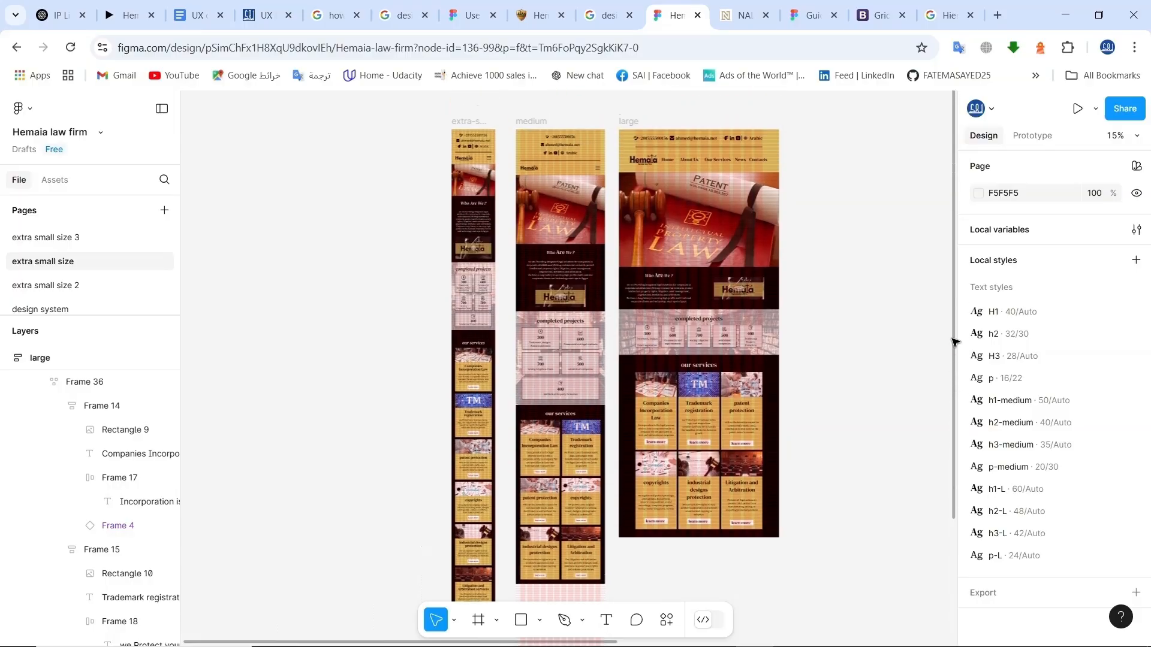
{"action": "scroll", "coordinate": [861, 324], "scroll_direction": "up", "scroll_amount": 2}
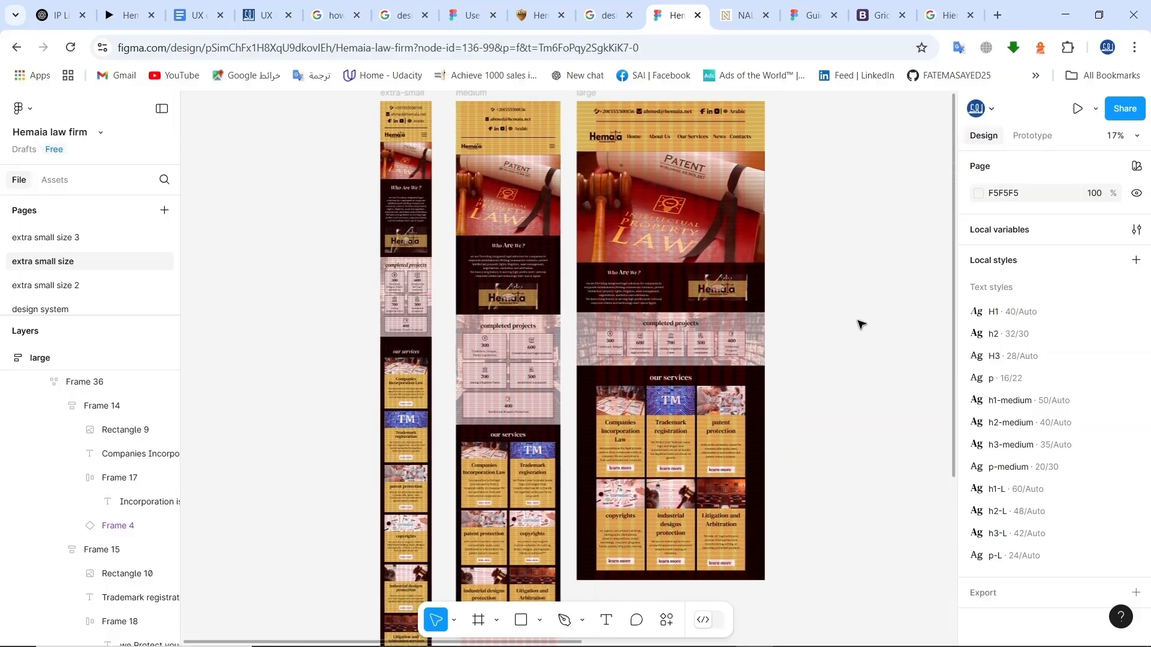
{"action": "scroll", "coordinate": [860, 324], "scroll_direction": "up", "scroll_amount": 2}
{"action": "scroll", "coordinate": [899, 361], "scroll_direction": "up", "scroll_amount": 3}
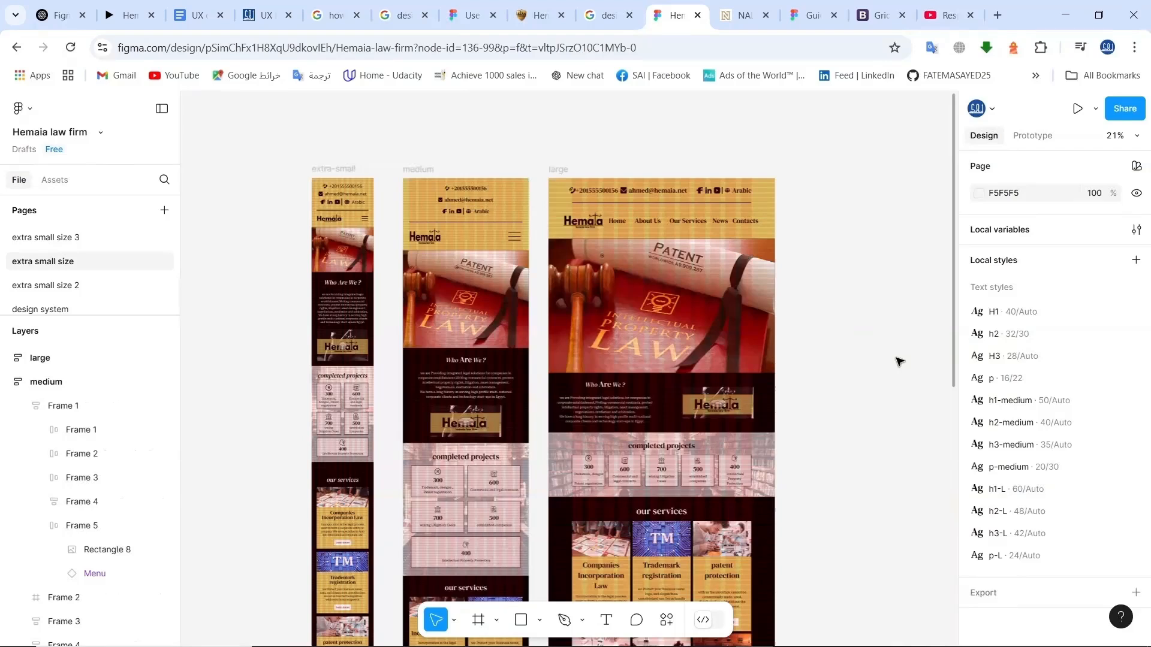
- Search the plugins for "breakpoints" and run the Breakpoints plugin
{"action": "left_click", "coordinate": [667, 624]}
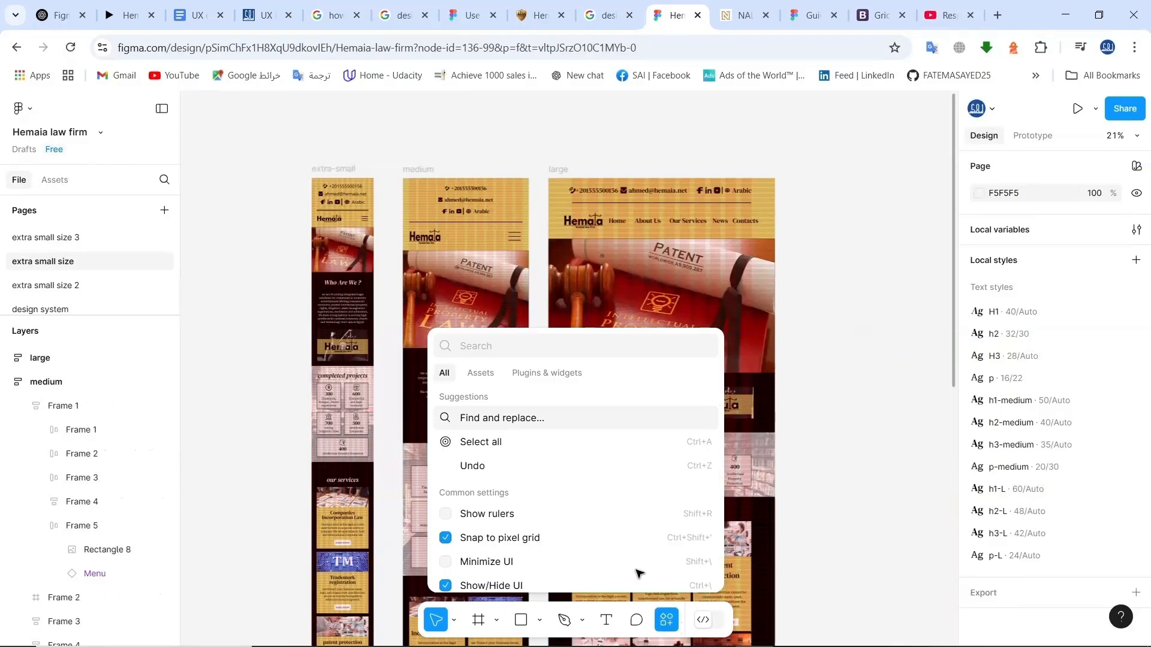
{"action": "left_click", "coordinate": [561, 376]}
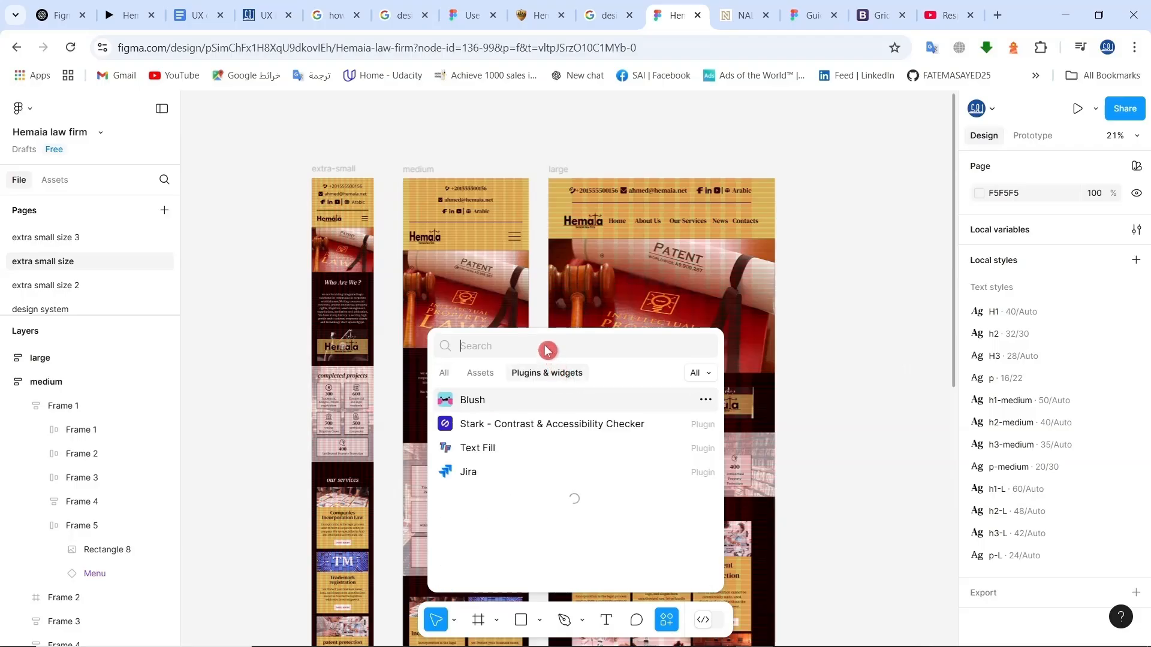
{"action": "type", "text": "breakpoints"}
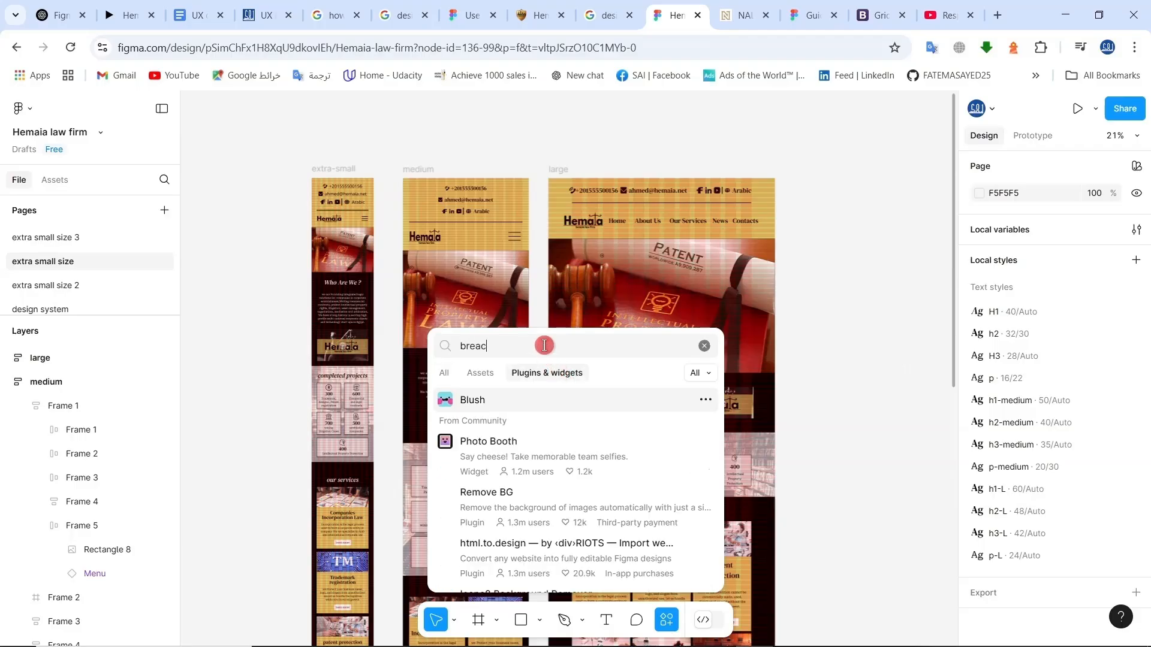
{"action": "left_click", "coordinate": [498, 418]}
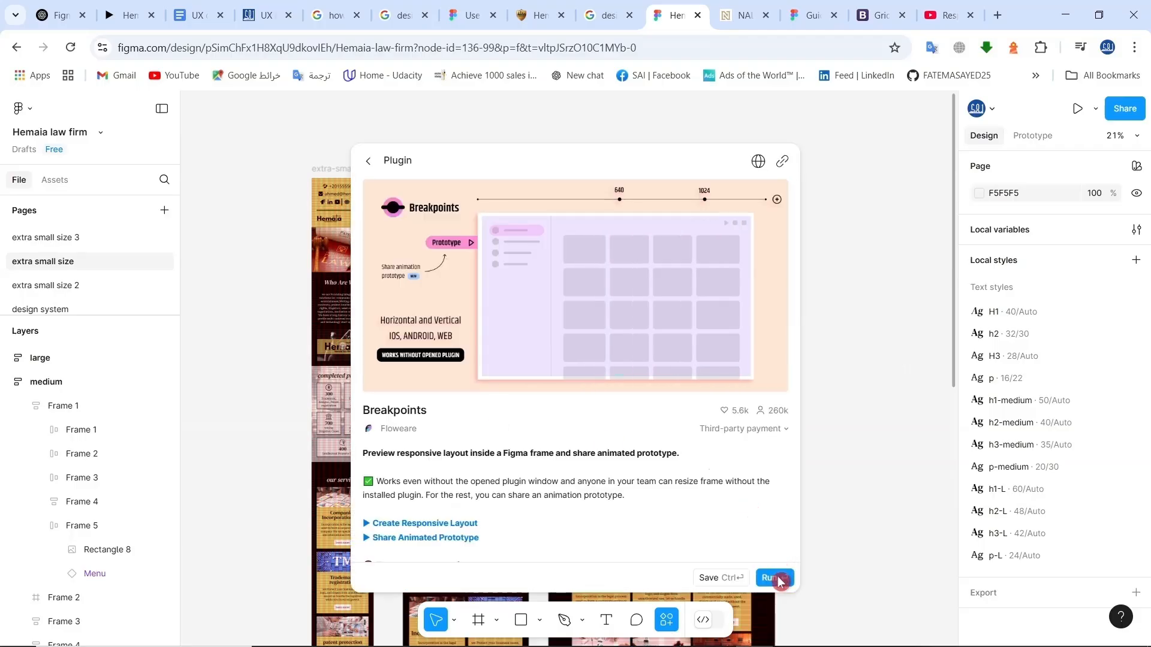
{"action": "left_click", "coordinate": [777, 578]}
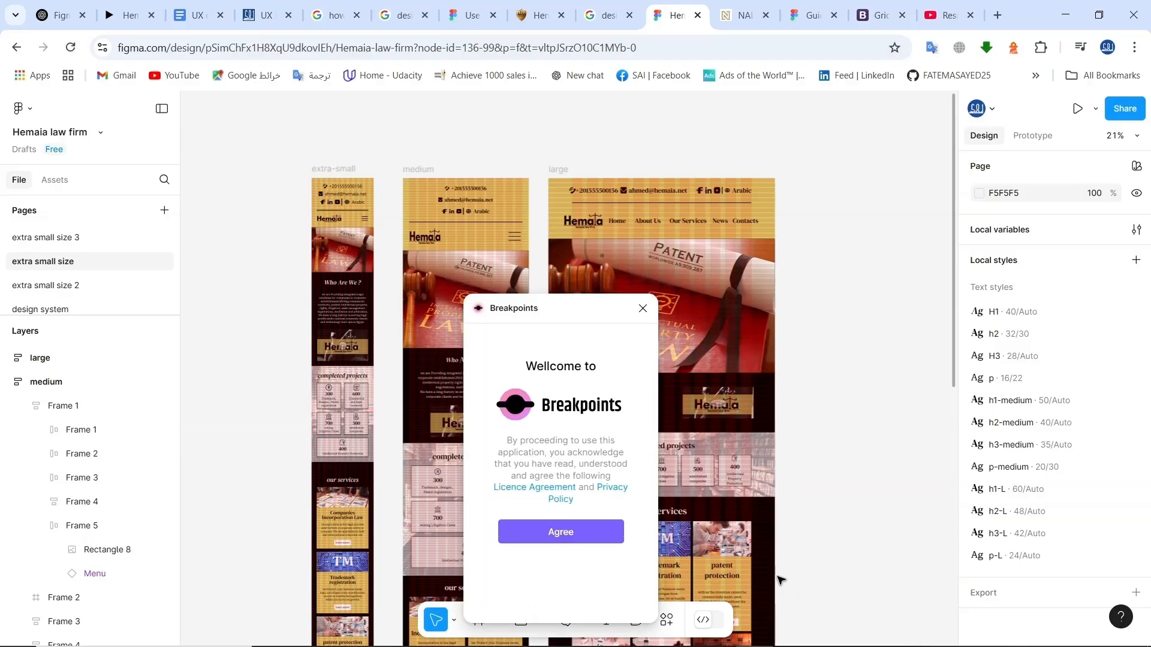
- Agree to the Breakpoints licence terms and start its free trial to create a responsive layout
{"action": "left_click", "coordinate": [601, 539]}
{"action": "left_click", "coordinate": [593, 548]}
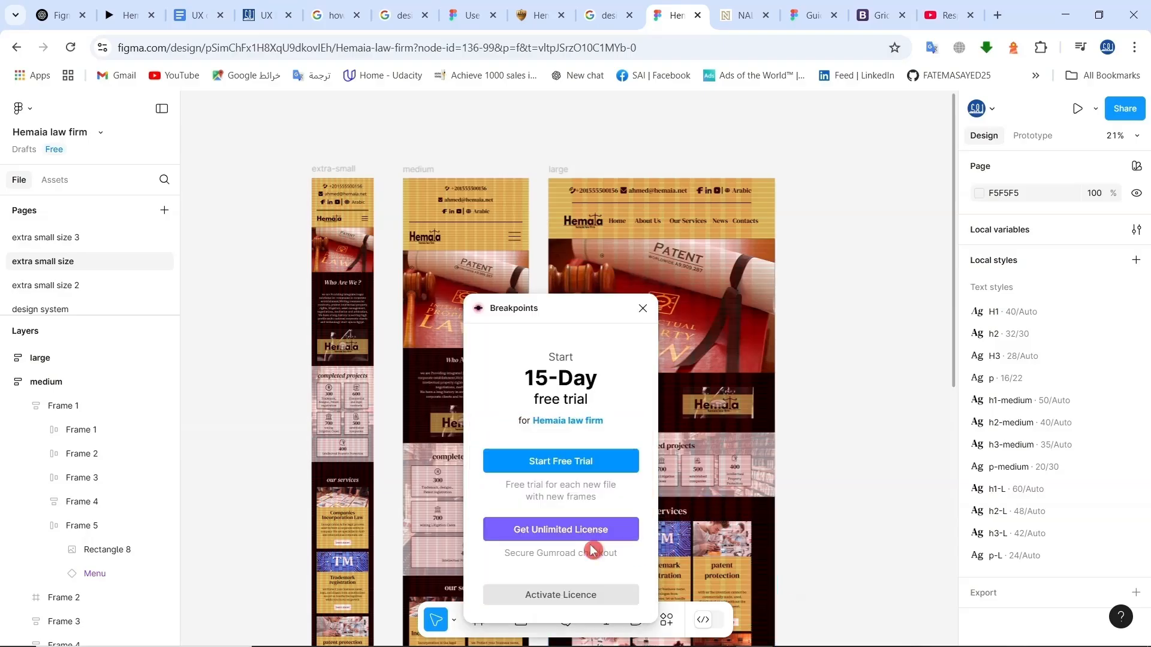
{"action": "left_click", "coordinate": [586, 462]}
{"action": "left_click", "coordinate": [570, 426]}
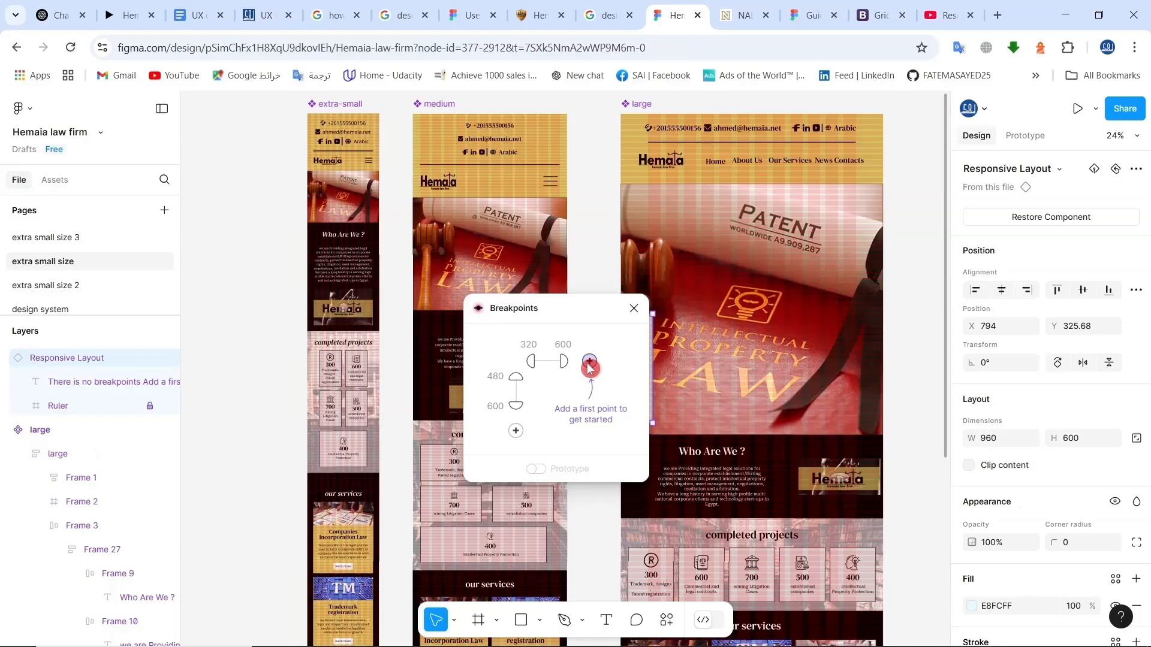
- Add a horizontal breakpoint at 800 and set the responsive layout's maximum width to 1440
{"action": "left_click", "coordinate": [589, 363]}
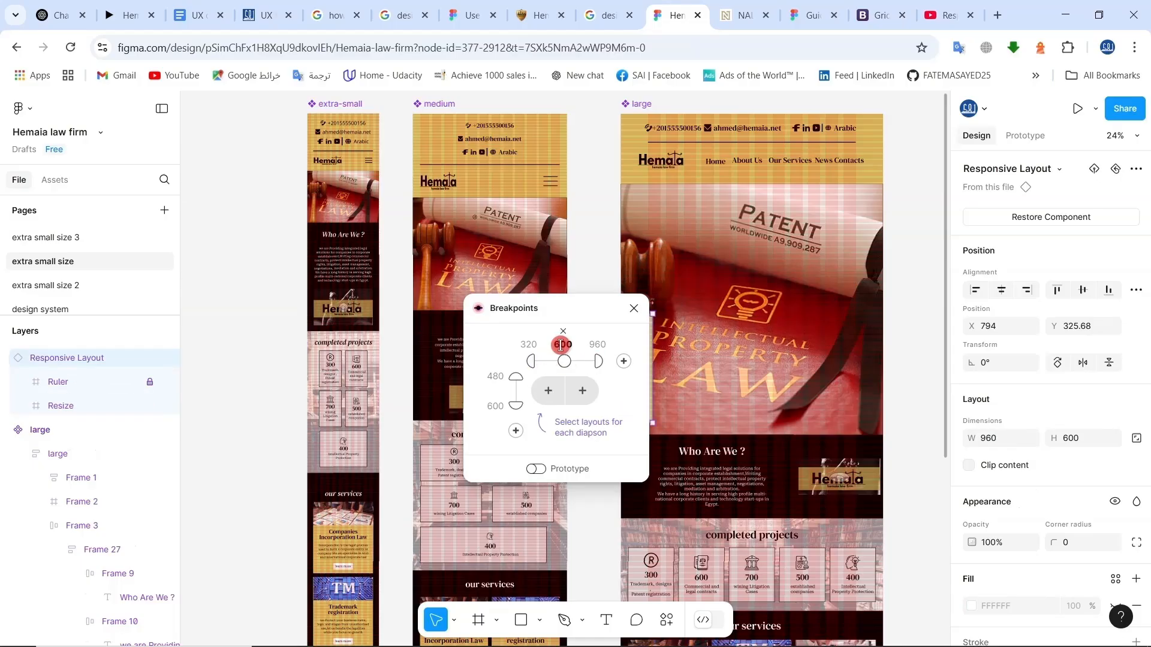
{"action": "double_click", "coordinate": [561, 345]}
{"action": "type", "text": "800"}
{"action": "key", "text": "Return"}
{"action": "double_click", "coordinate": [595, 346]}
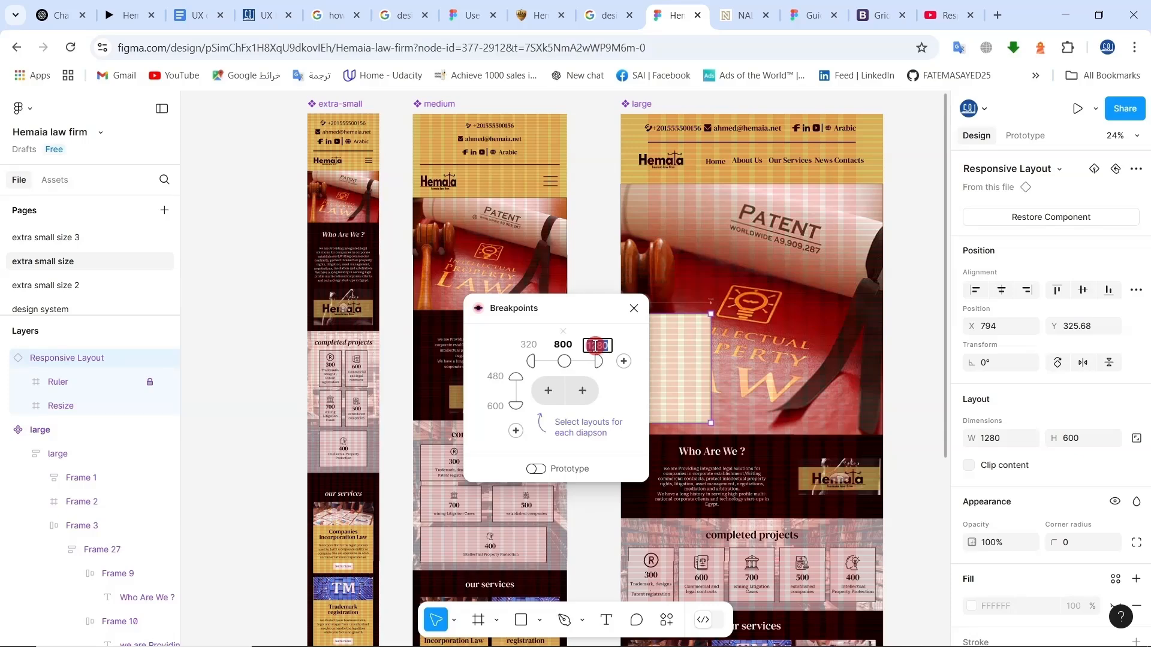
{"action": "type", "text": "1440"}
{"action": "key", "text": "Return"}
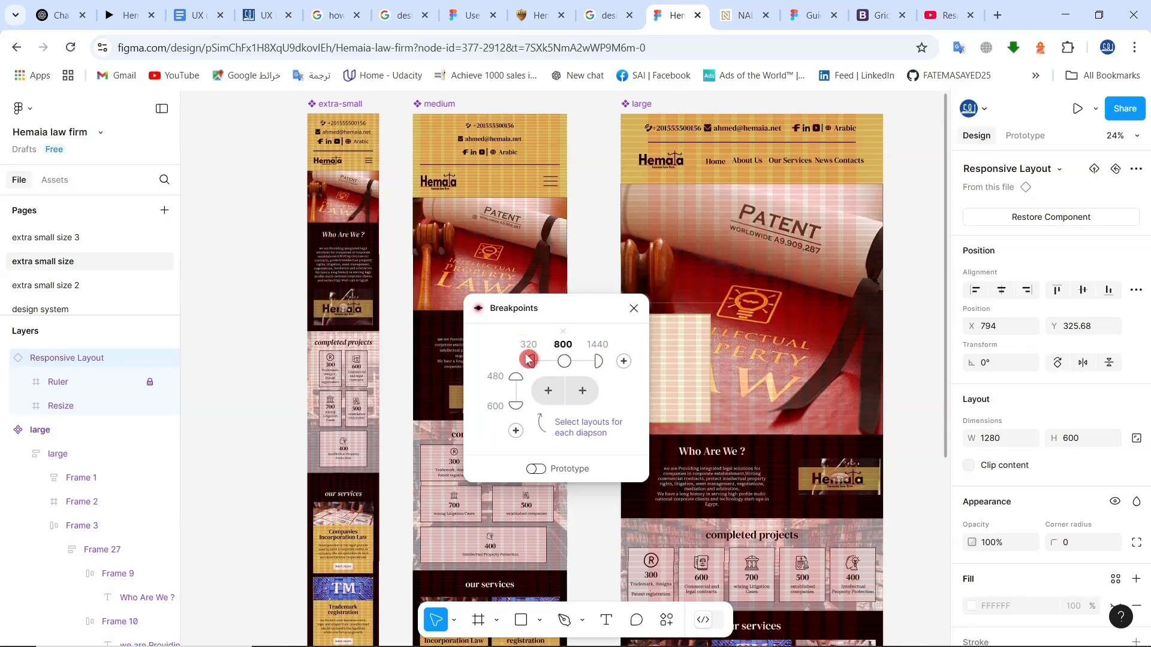
- Assign the extra-small frame to the 320–799 range and the medium frame to the 800–1440 range
{"action": "left_click", "coordinate": [551, 392]}
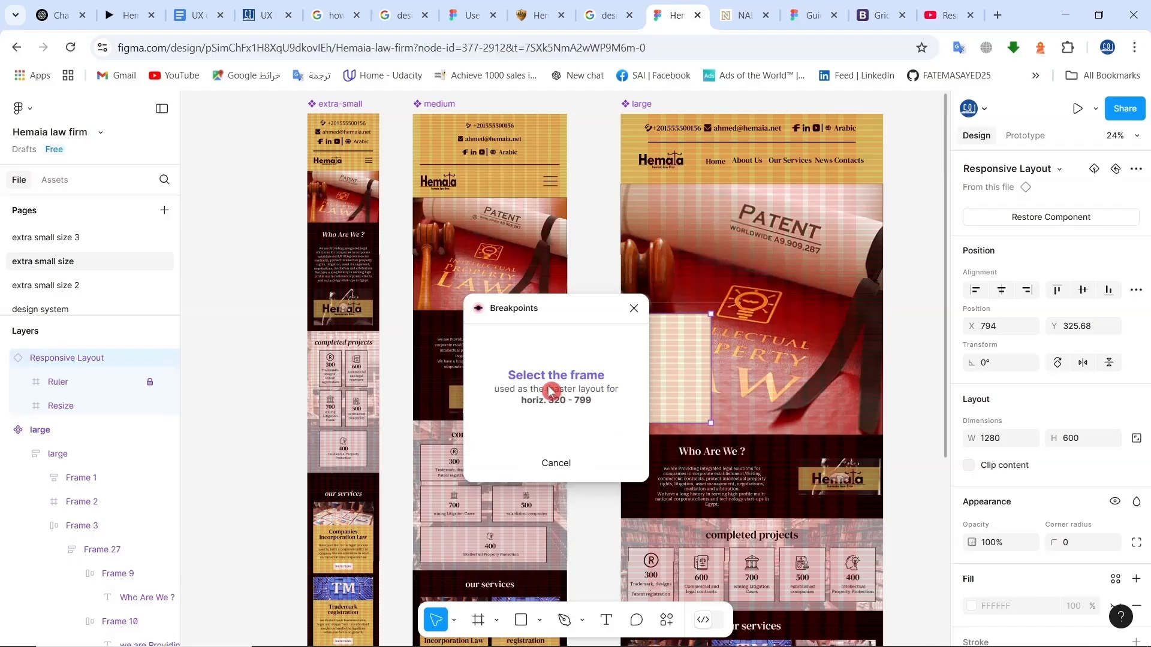
{"action": "left_click", "coordinate": [329, 106]}
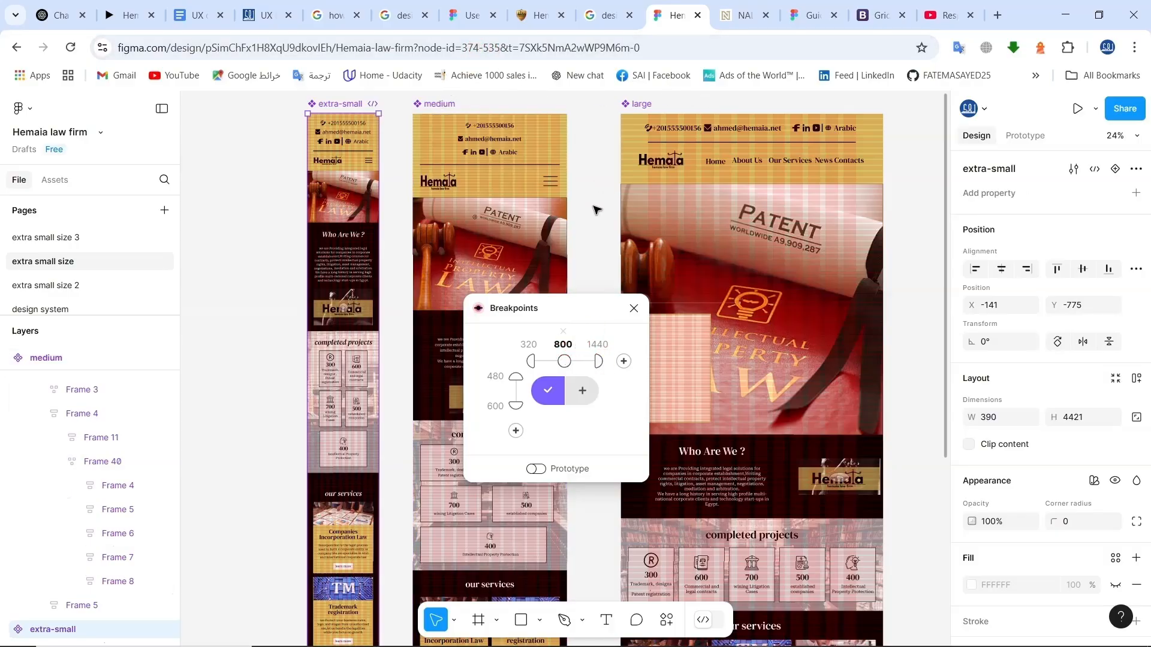
{"action": "left_click", "coordinate": [580, 397]}
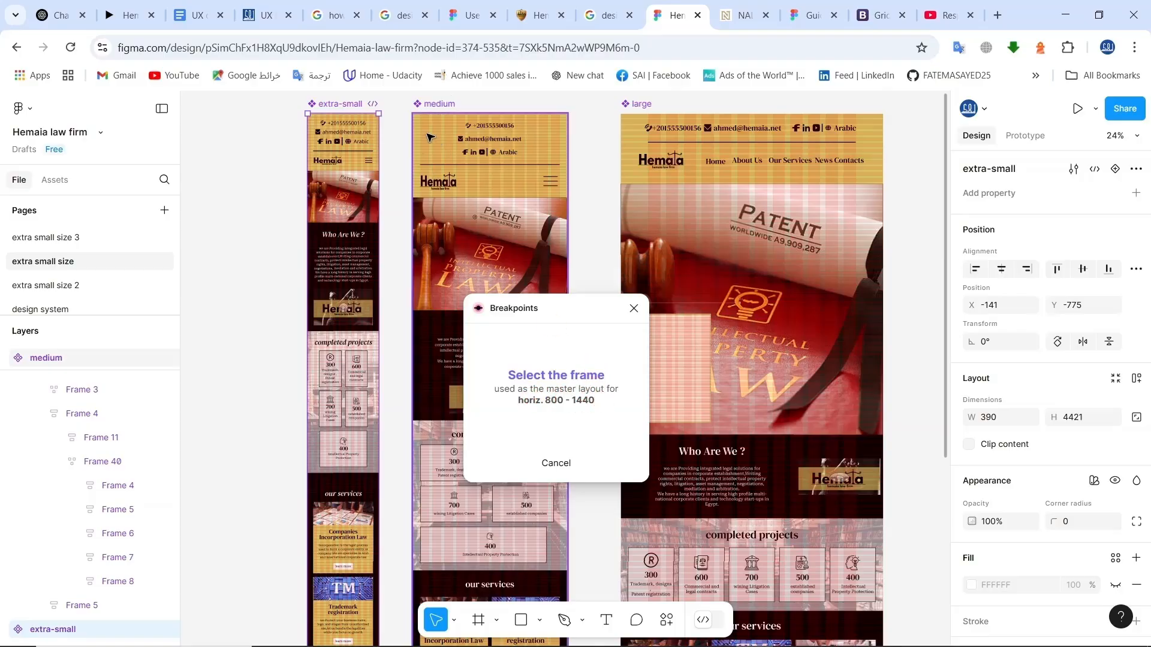
{"action": "left_click", "coordinate": [431, 108]}
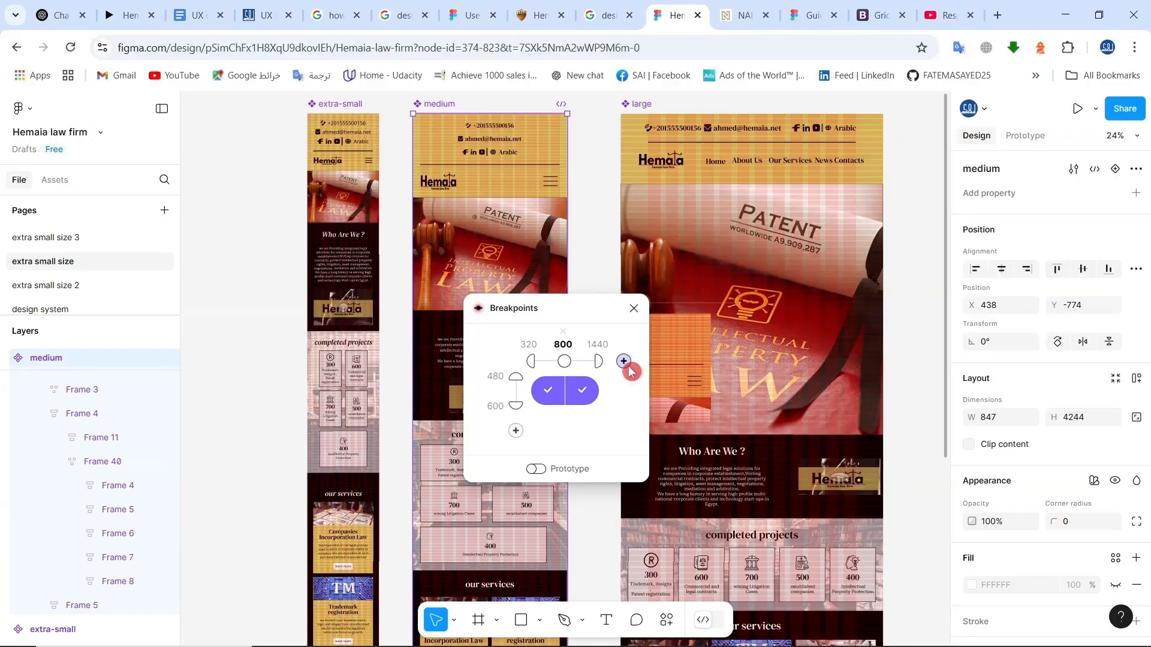
- Add a second horizontal breakpoint at 1440 and set the maximum width to 2000
{"action": "left_click", "coordinate": [624, 362]}
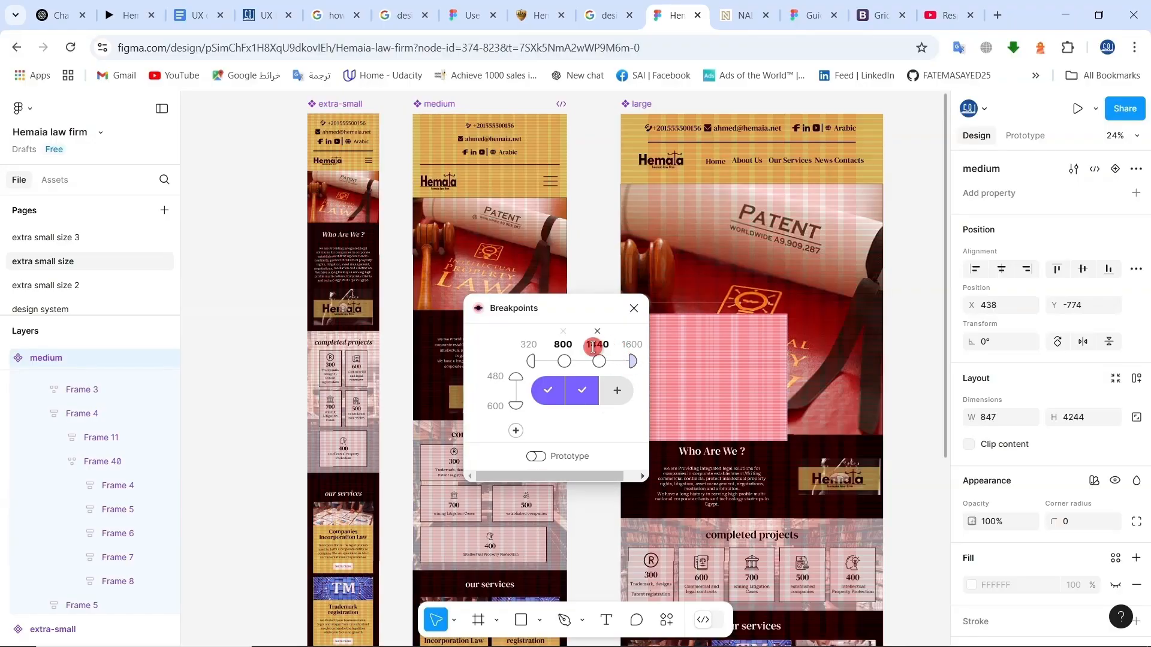
{"action": "left_click", "coordinate": [631, 345]}
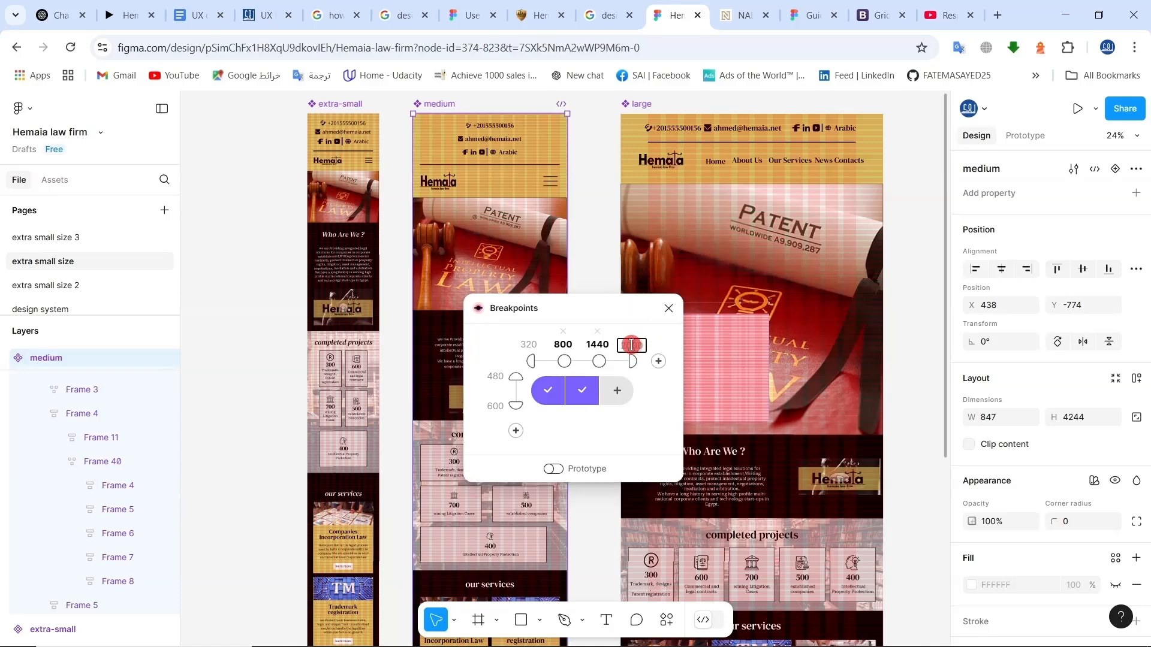
{"action": "left_click", "coordinate": [655, 402]}
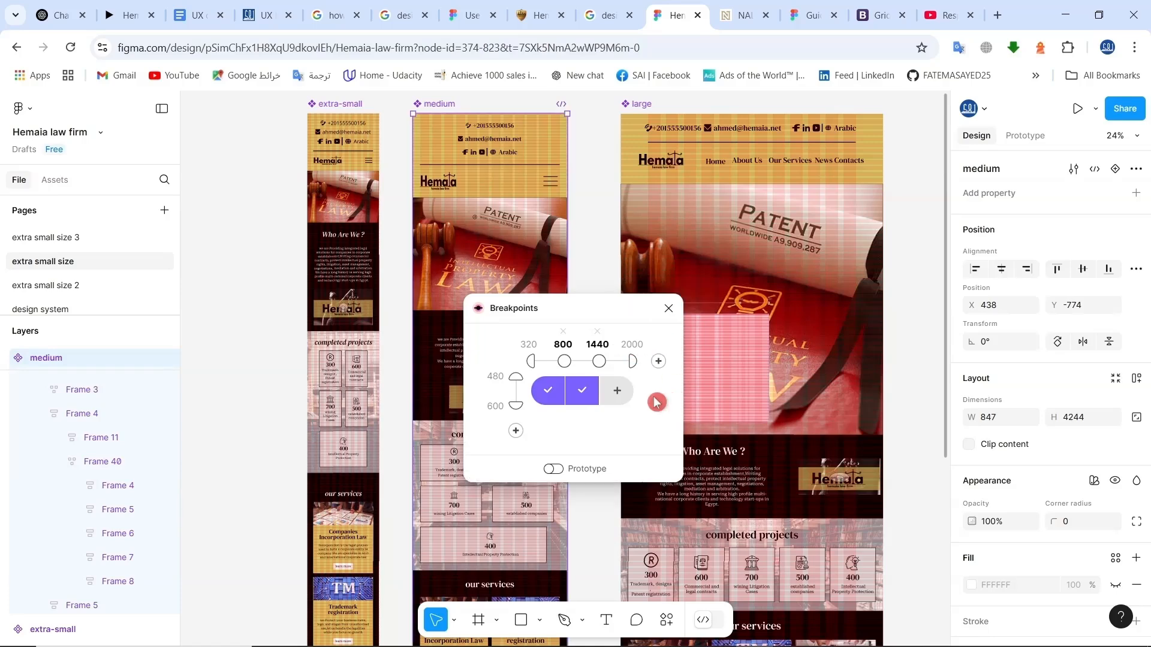
- Assign the large frame to the 1440–2000 range and close the Breakpoints plugin
{"action": "left_click", "coordinate": [617, 392]}
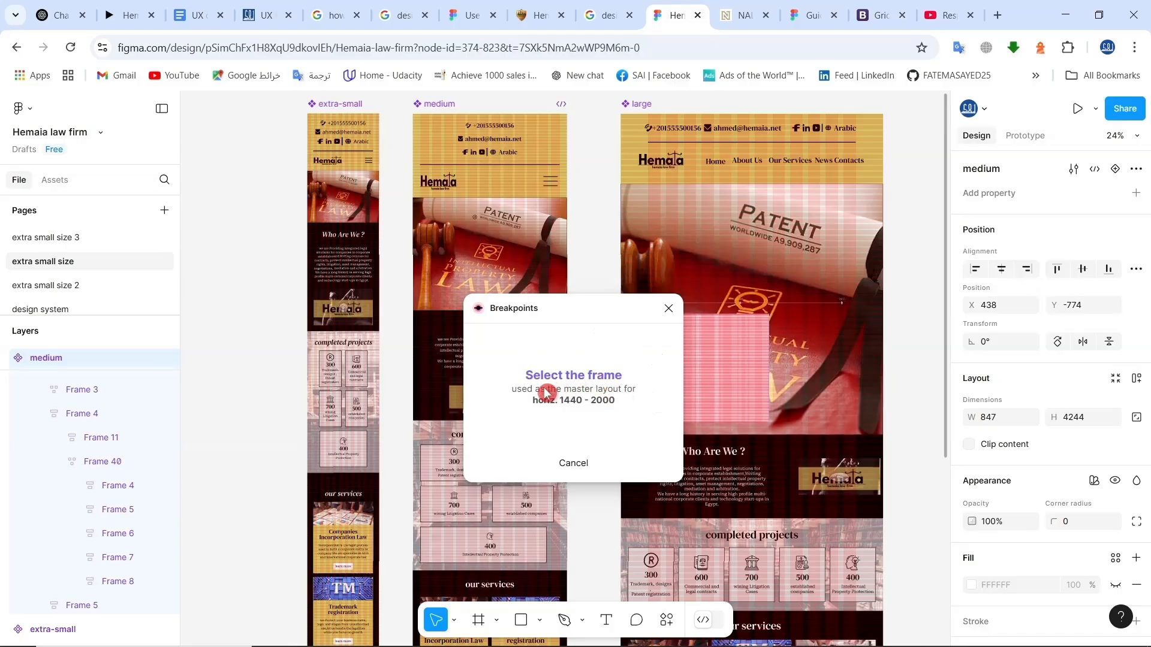
{"action": "left_click", "coordinate": [640, 108]}
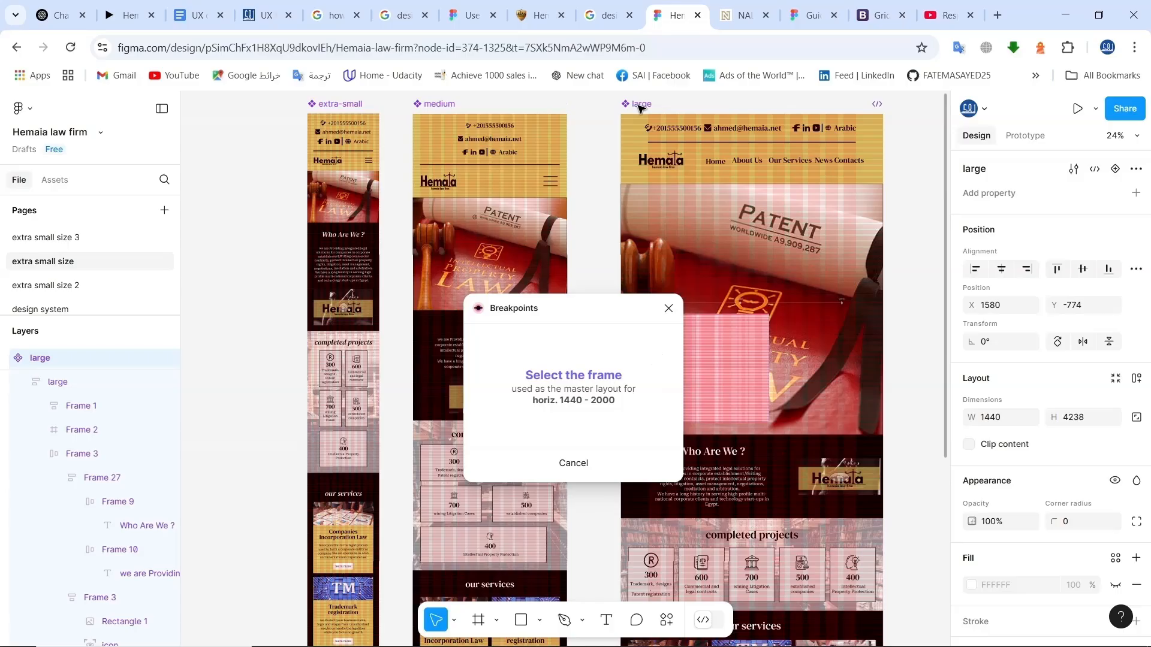
{"action": "left_click", "coordinate": [640, 108]}
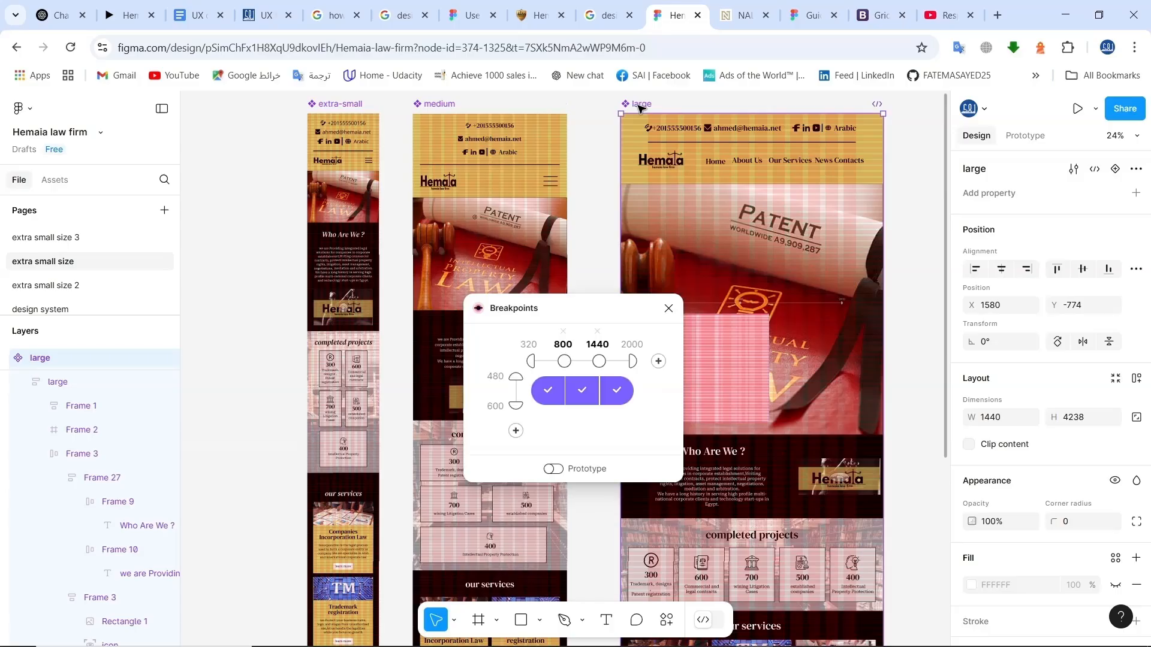
{"action": "left_click", "coordinate": [668, 308]}
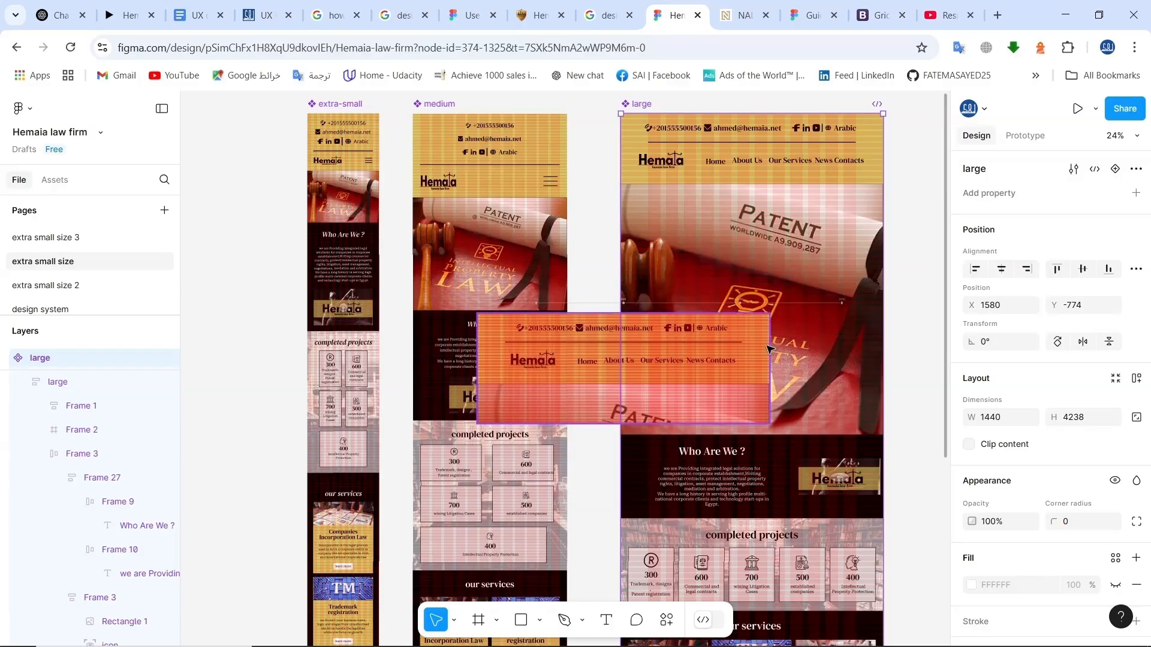
- Move the Responsive Layout instance onto empty canvas beside the large frame and set its height to 5000
{"action": "left_click", "coordinate": [827, 350]}
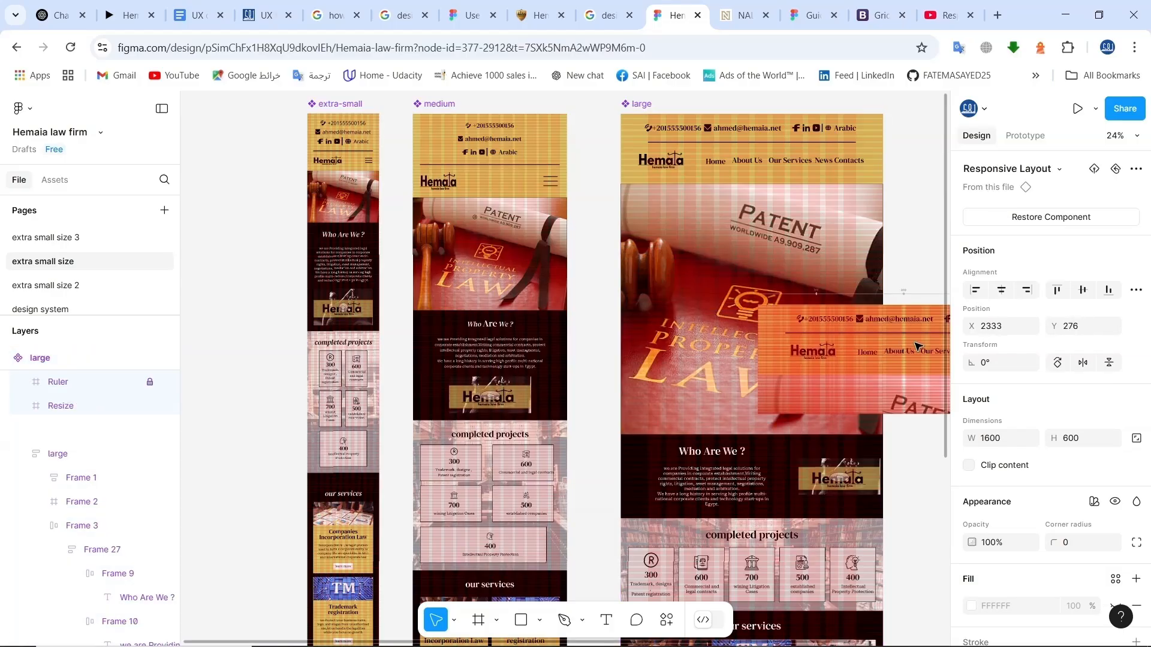
{"action": "left_click_drag", "start_coordinate": [958, 347], "coordinate": [556, 314]}
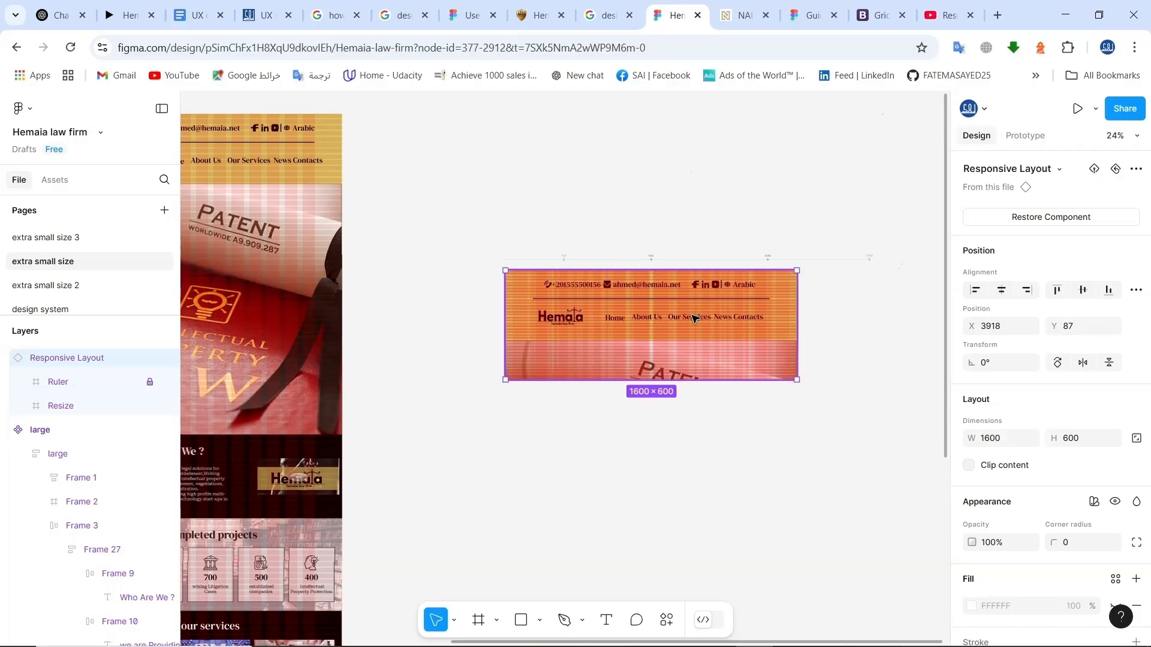
{"action": "left_click", "coordinate": [1071, 441]}
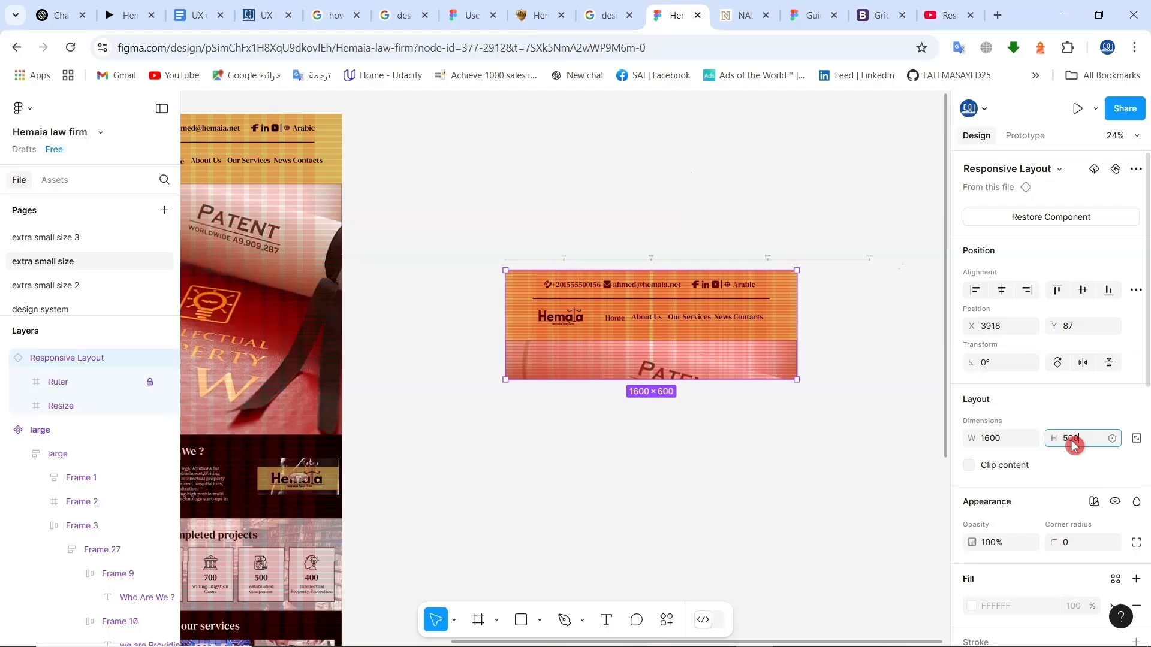
{"action": "key", "text": "Return"}
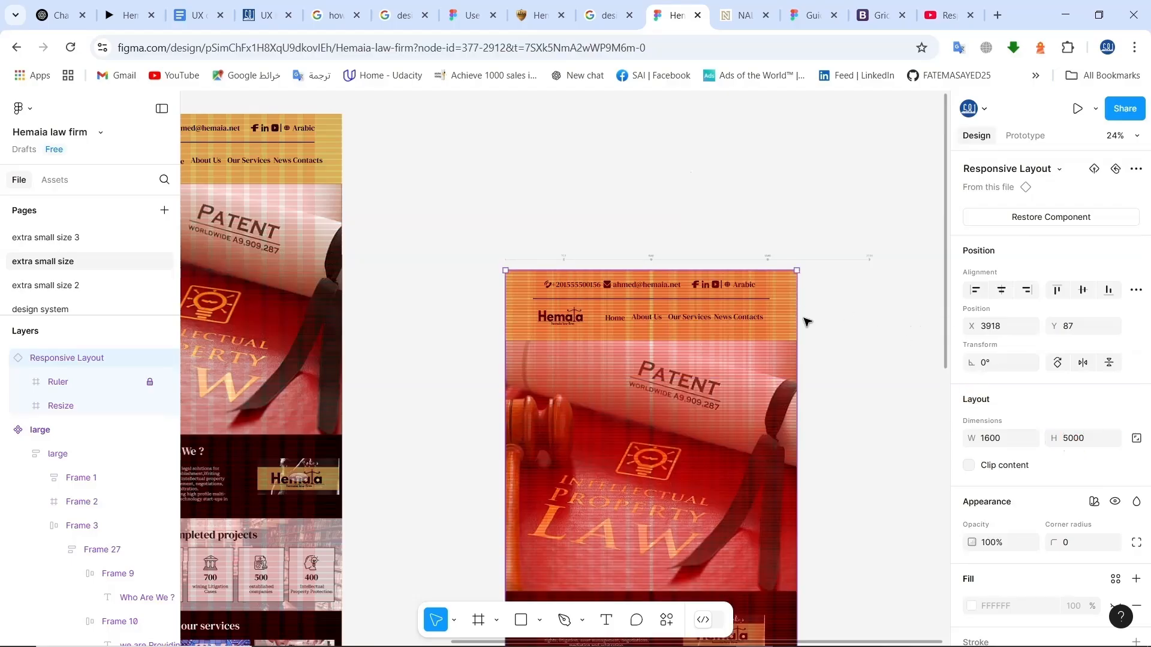
- Narrow the responsive layout to about 335 px wide, raise it to Y -670 and inspect its extra-small version and breakpoint ruler
{"action": "left_click_drag", "start_coordinate": [704, 321], "coordinate": [570, 329]}
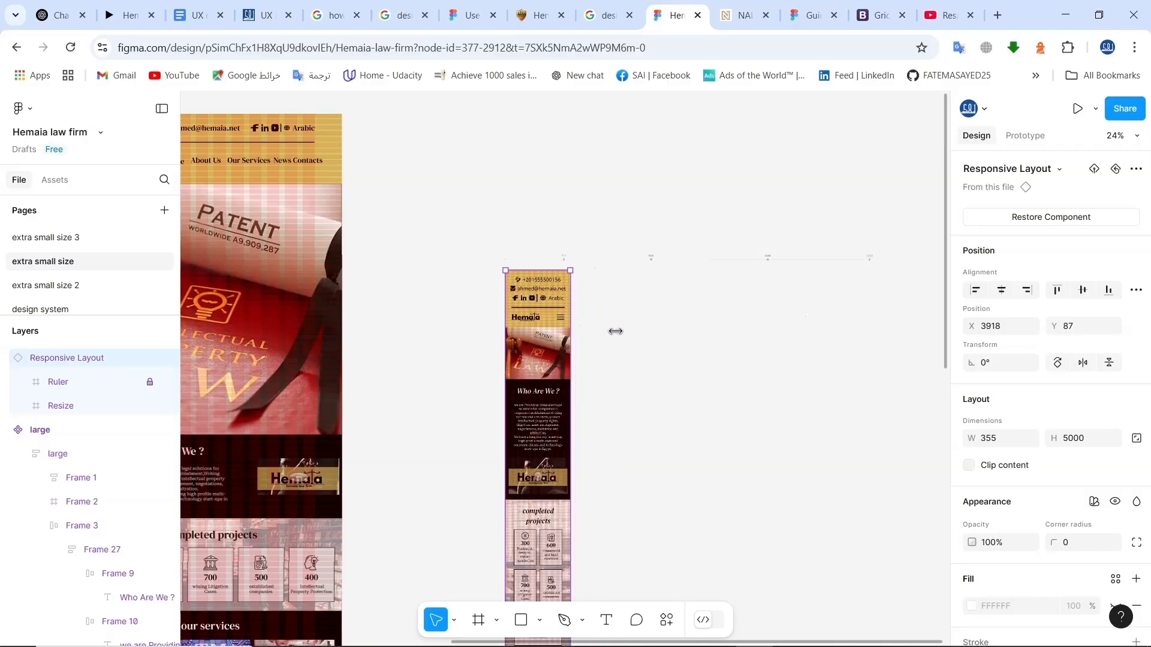
{"action": "scroll", "coordinate": [712, 446], "scroll_direction": "down", "scroll_amount": 3}
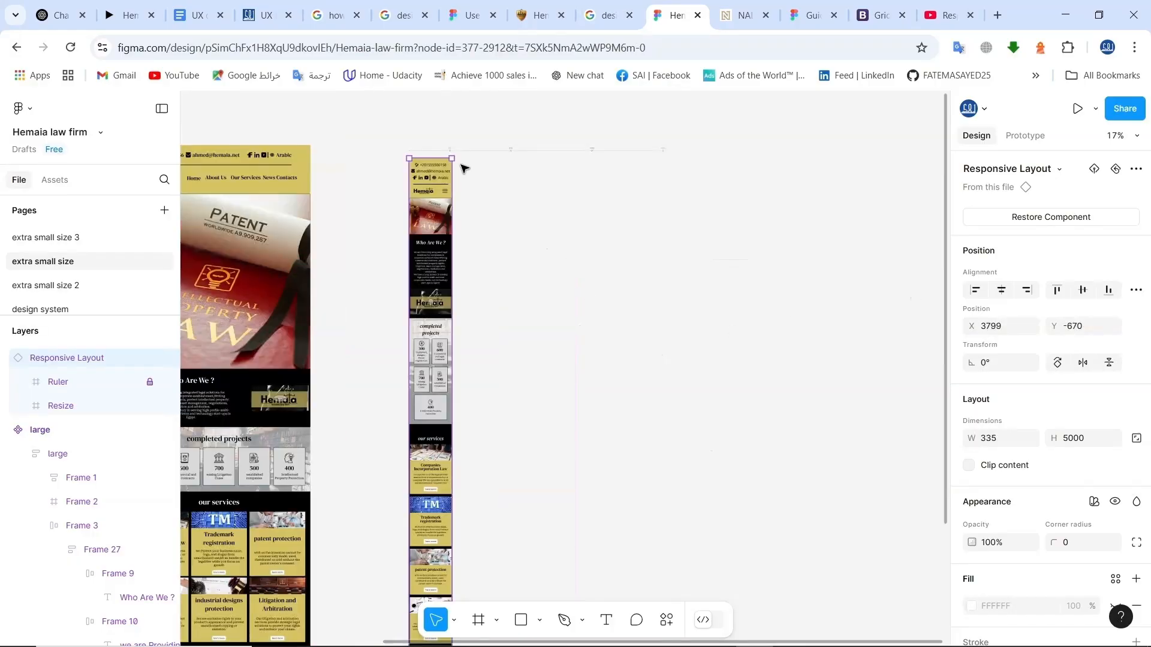
{"action": "scroll", "coordinate": [474, 165], "scroll_direction": "up", "scroll_amount": 5}
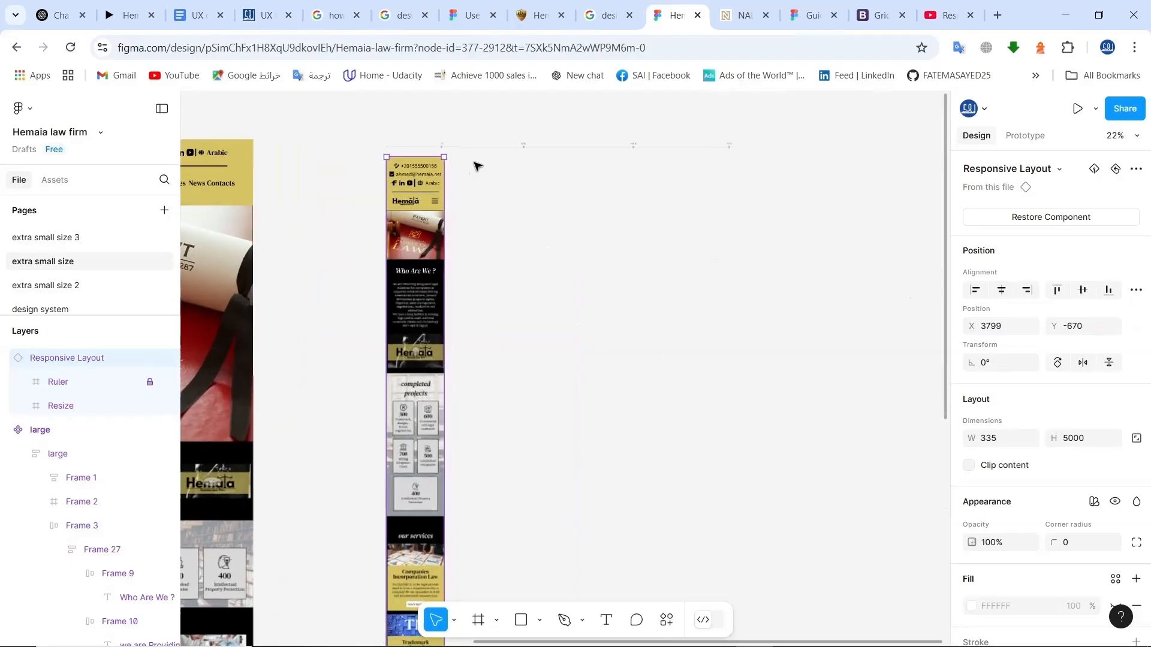
{"action": "scroll", "coordinate": [474, 165], "scroll_direction": "up", "scroll_amount": 3}
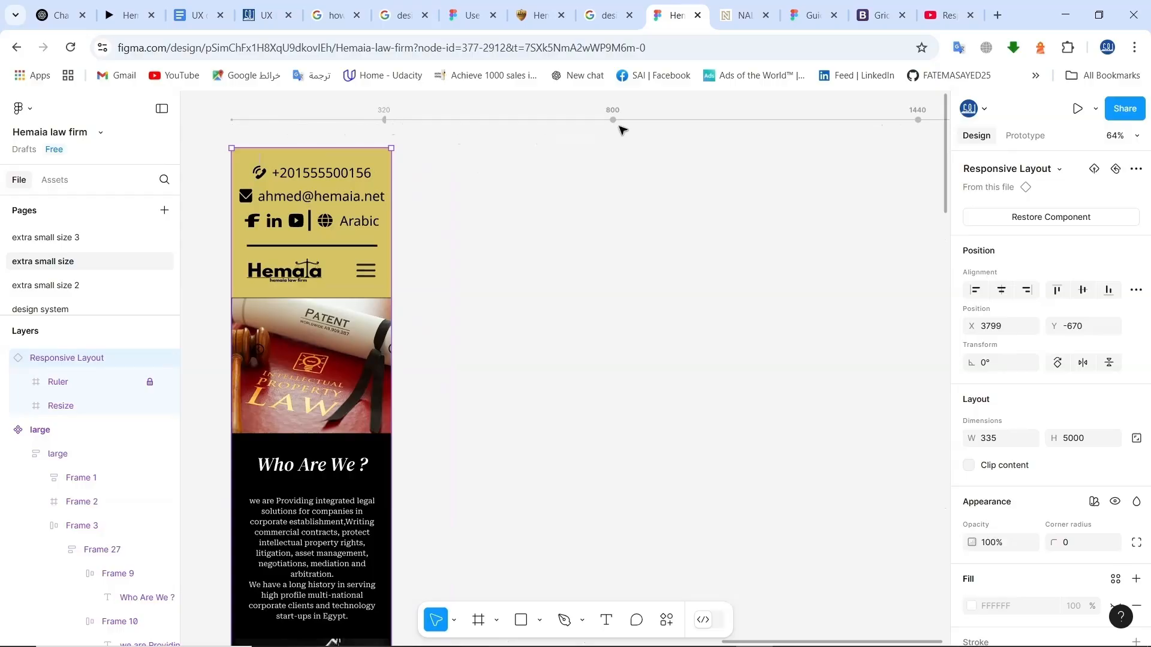
{"action": "scroll", "coordinate": [841, 237], "scroll_direction": "down", "scroll_amount": 5}
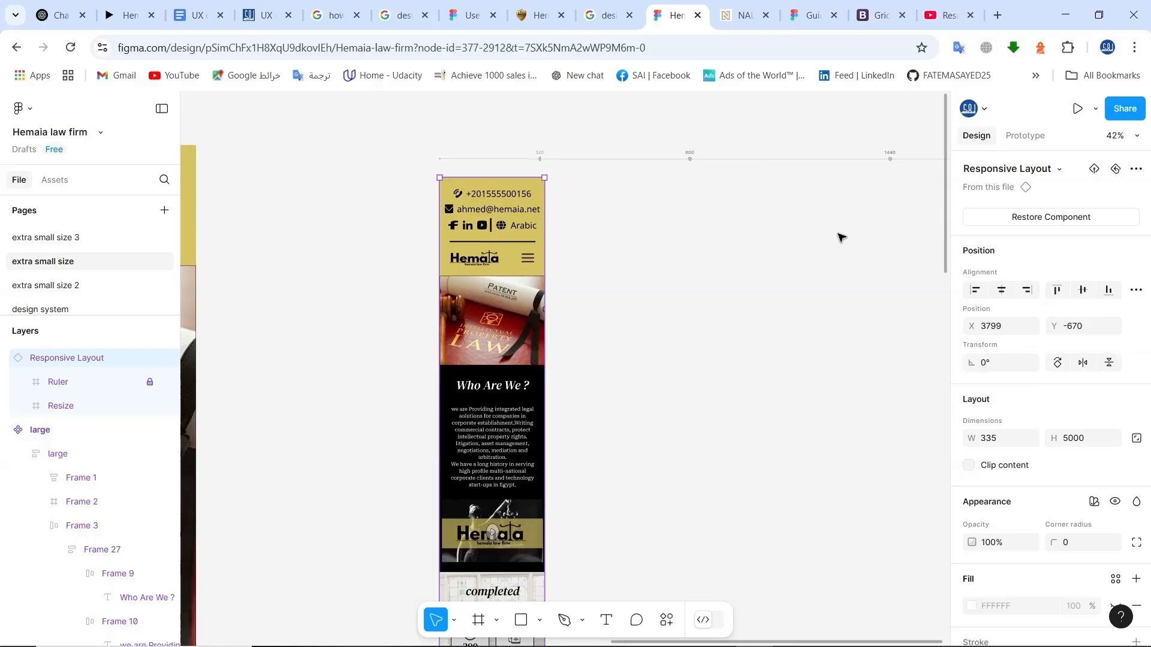
{"action": "left_click", "coordinate": [939, 259]}
{"action": "scroll", "coordinate": [947, 281], "scroll_direction": "down", "scroll_amount": 2}
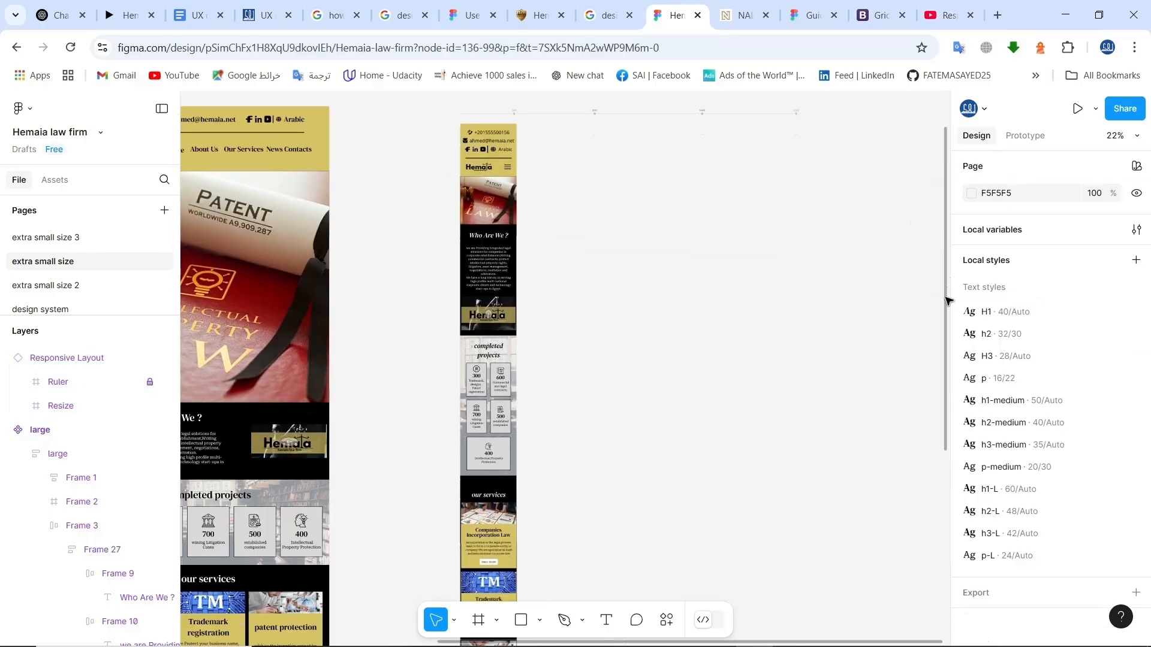
- Widen the responsive layout to about 822 px and review the medium version down the page
{"action": "left_click", "coordinate": [509, 161]}
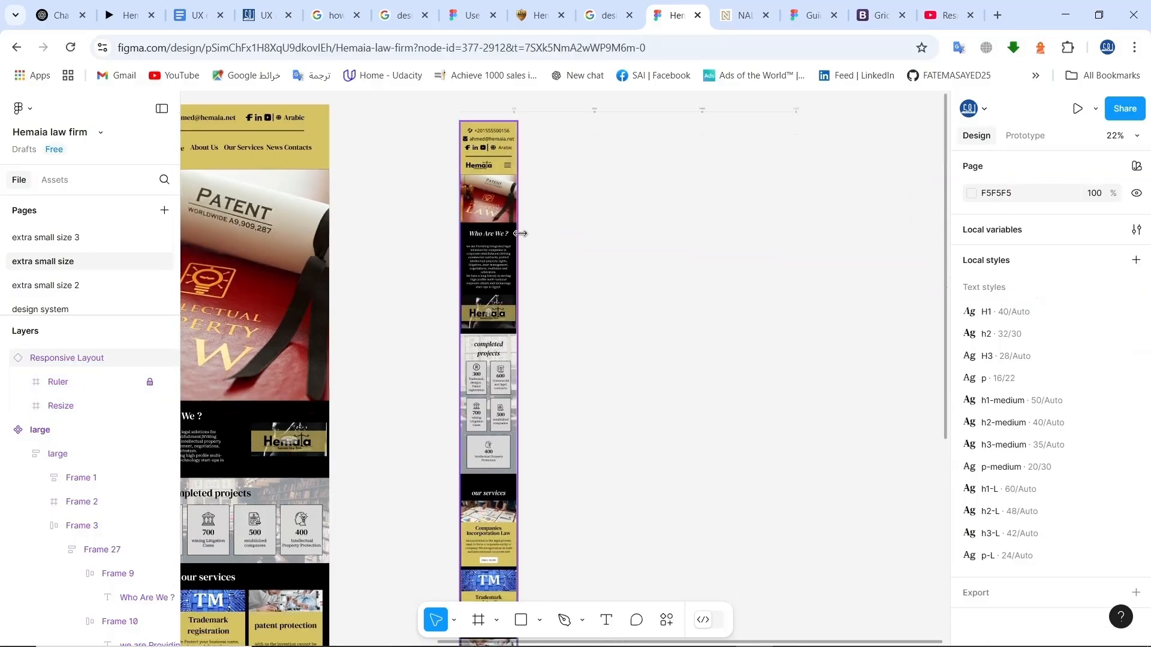
{"action": "left_click_drag", "start_coordinate": [532, 235], "coordinate": [600, 243]}
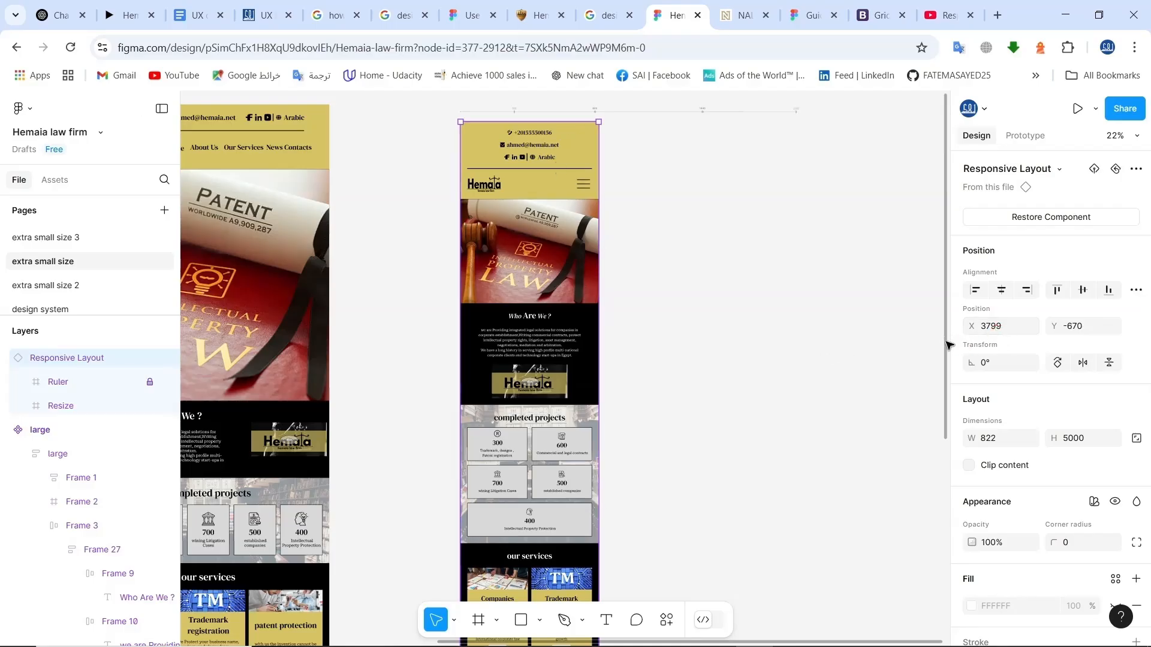
{"action": "scroll", "coordinate": [948, 359], "scroll_direction": "down", "scroll_amount": 4}
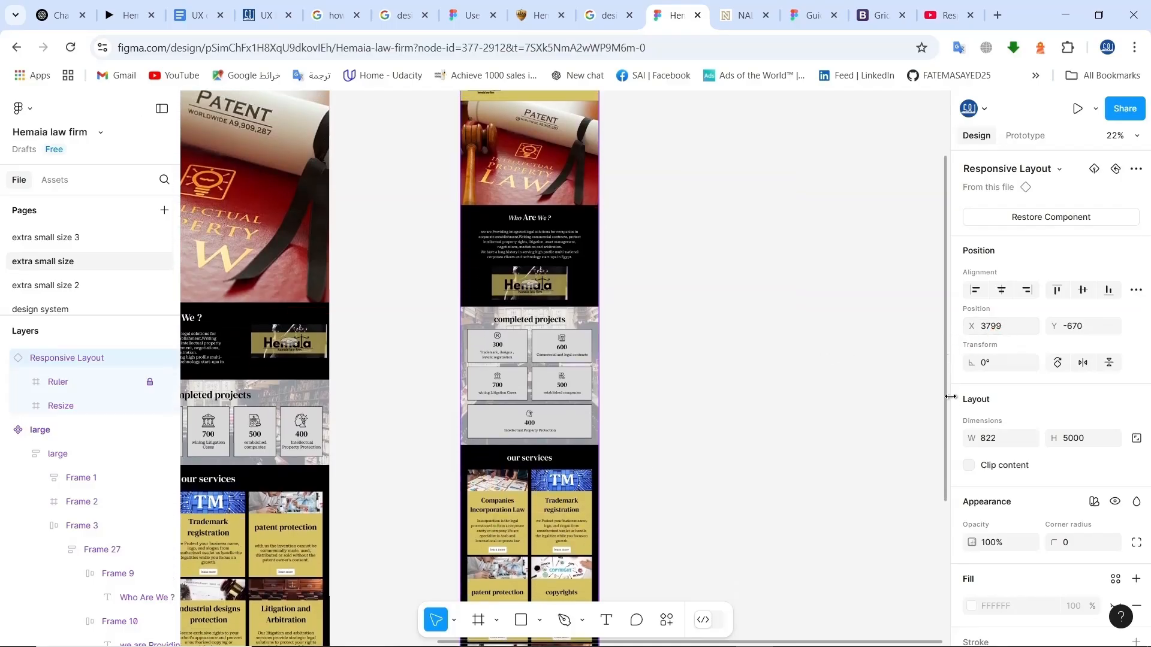
{"action": "scroll", "coordinate": [950, 397], "scroll_direction": "up", "scroll_amount": 4}
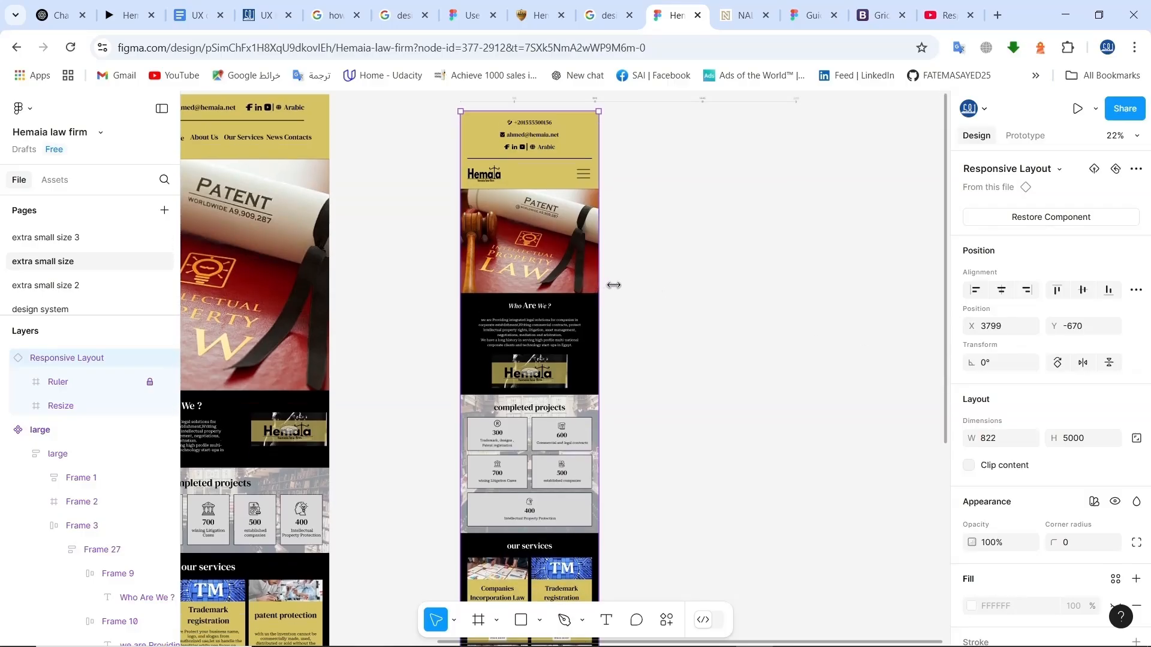
- Widen the responsive layout to about 1500 px and review the large version down to the services section
{"action": "left_click_drag", "start_coordinate": [614, 285], "coordinate": [945, 301]}
{"action": "scroll", "coordinate": [945, 301], "scroll_direction": "down", "scroll_amount": 2}
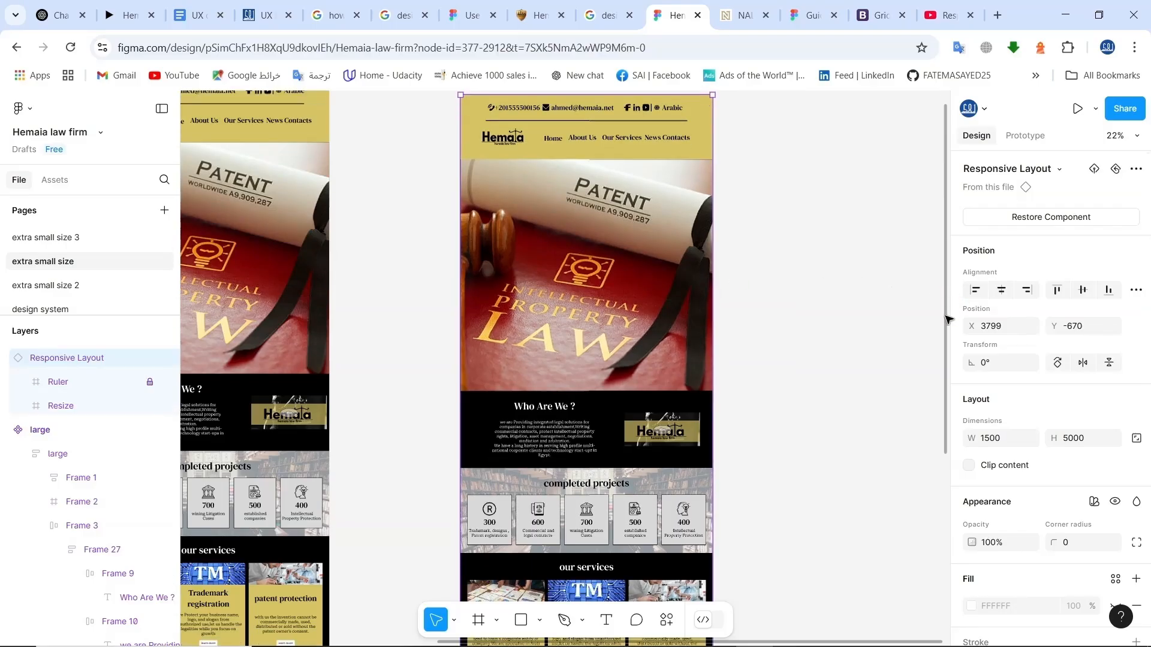
{"action": "scroll", "coordinate": [946, 359], "scroll_direction": "down", "scroll_amount": 2}
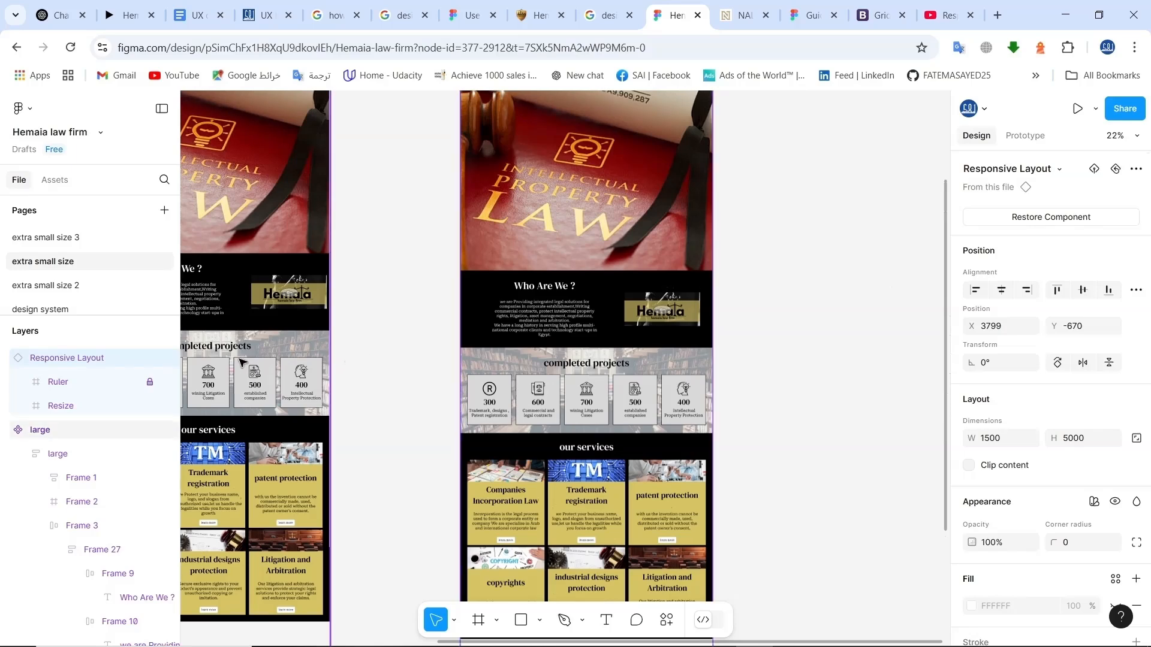
{"action": "scroll", "coordinate": [240, 363], "scroll_direction": "down", "scroll_amount": 2}
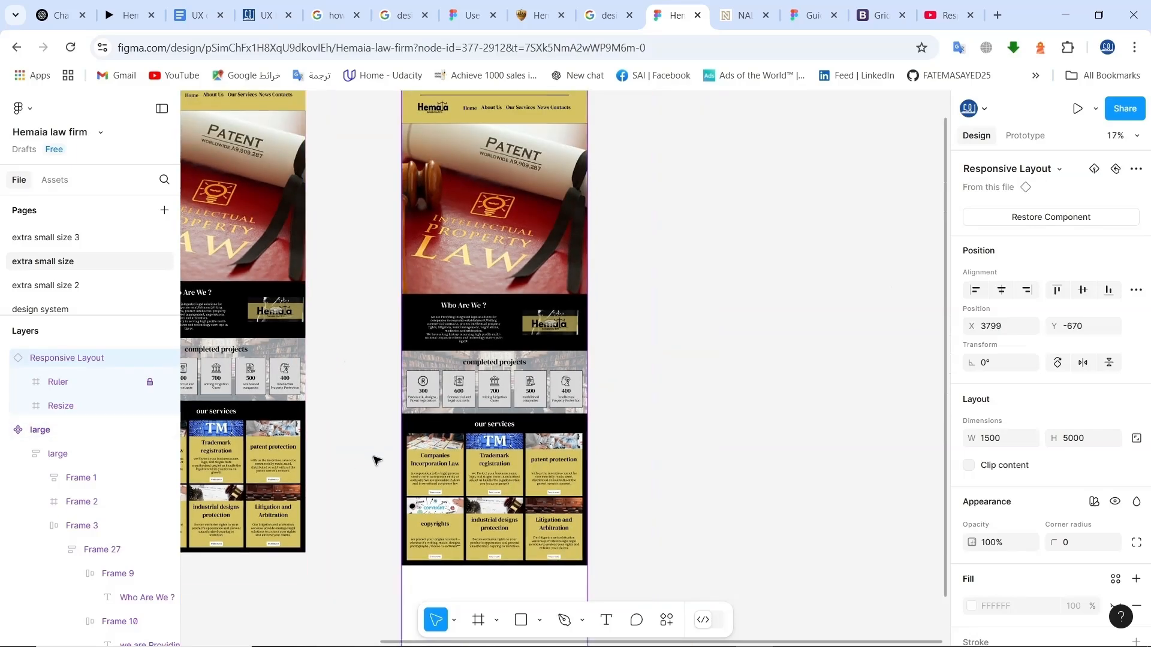
- Select the original medium and large component frames together on the canvas
{"action": "left_click", "coordinate": [240, 600]}
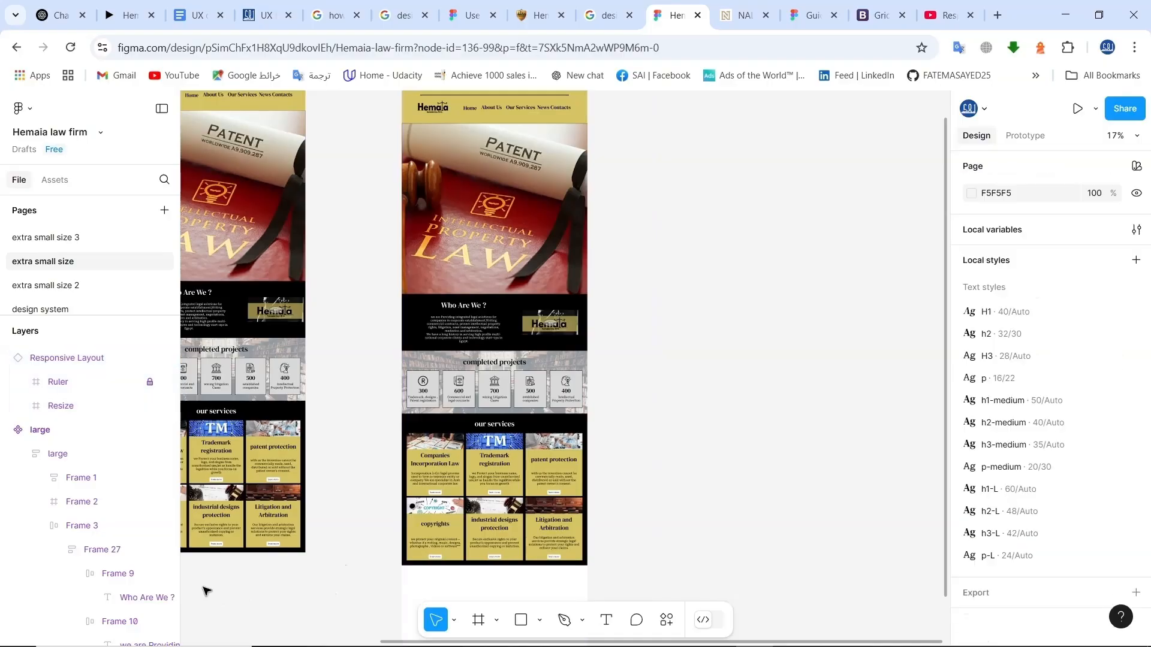
{"action": "left_click", "coordinate": [179, 589]}
{"action": "left_click_drag", "start_coordinate": [170, 590], "coordinate": [157, 590]}
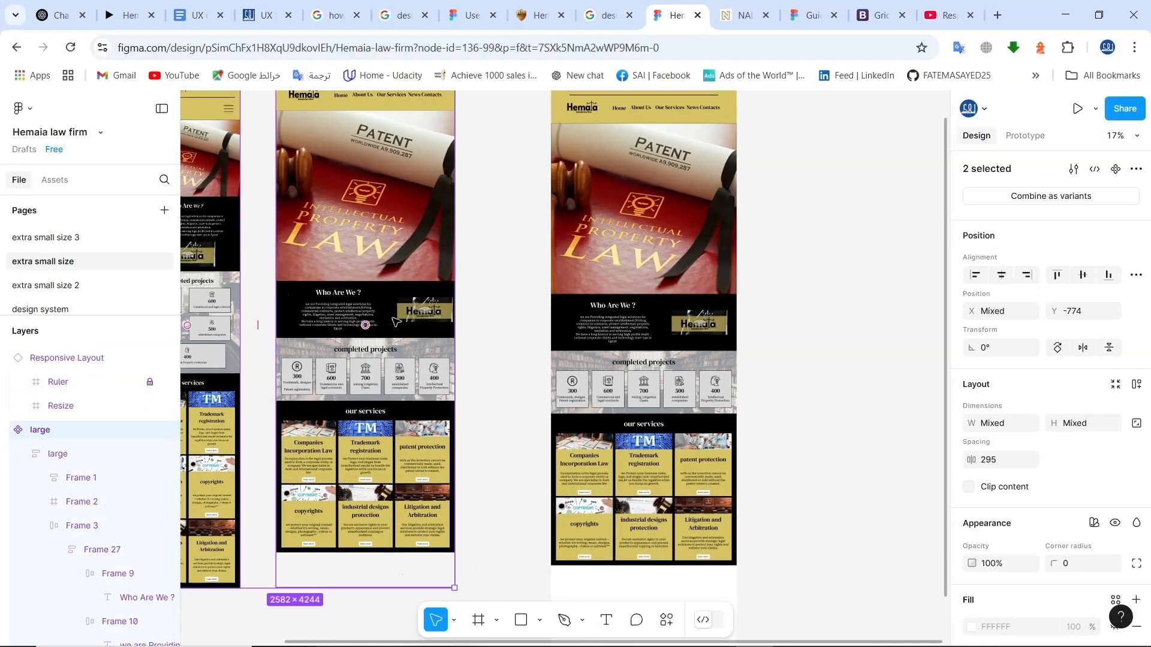